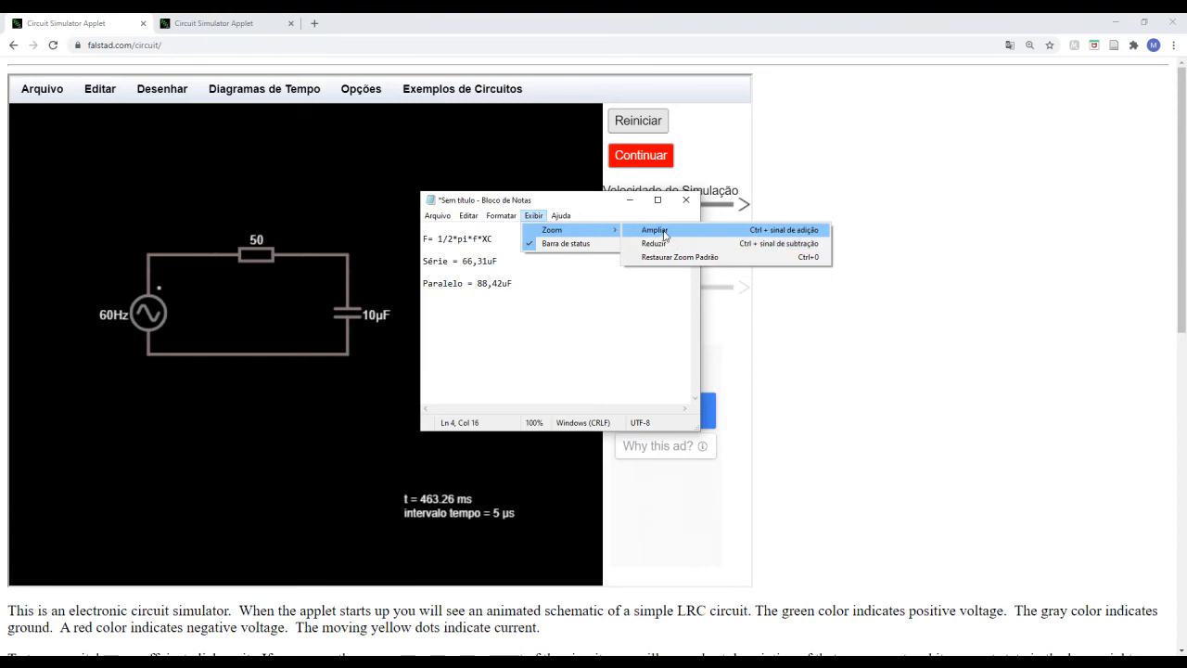
- Enlarge the Notepad text to 170% and review its capacitance formula and series value alongside the PowerPoint slide's RC series example
scroll(557, 288, up, 6)
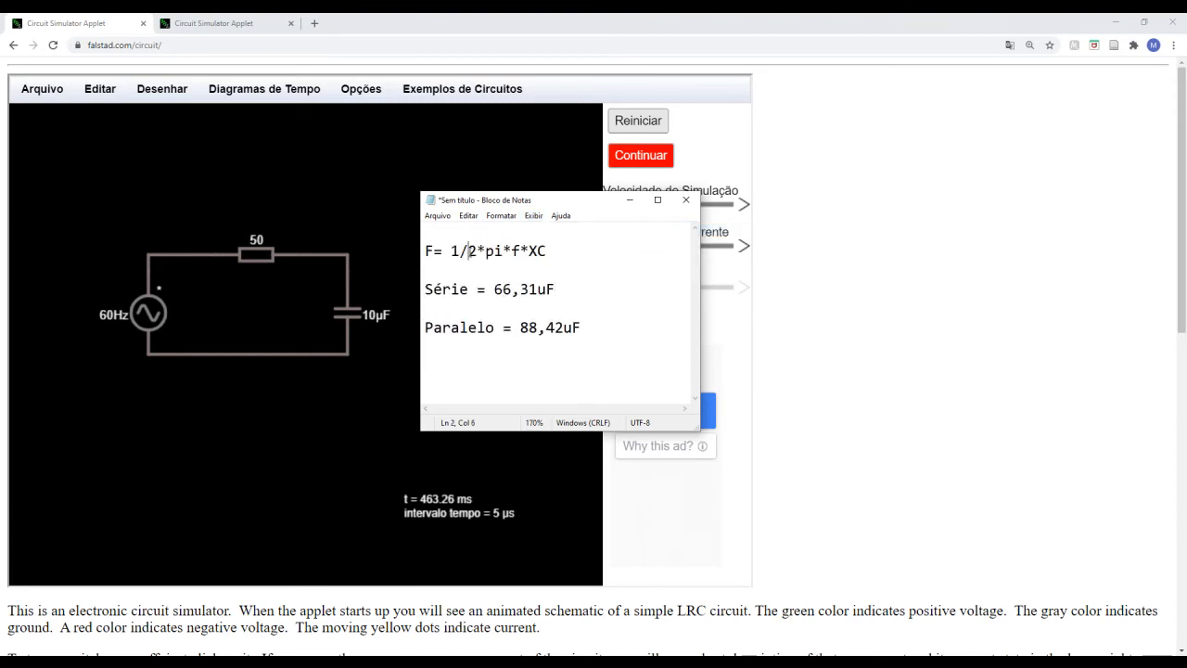
drag(470, 250, 539, 251)
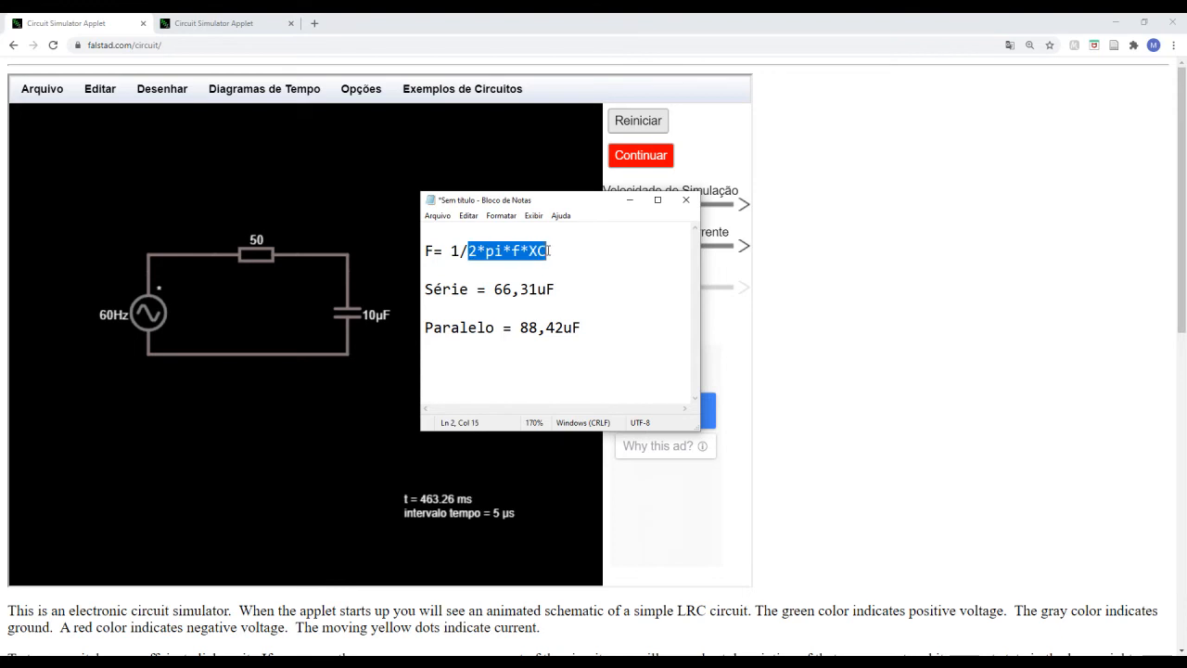
drag(434, 251, 425, 251)
drag(494, 289, 541, 291)
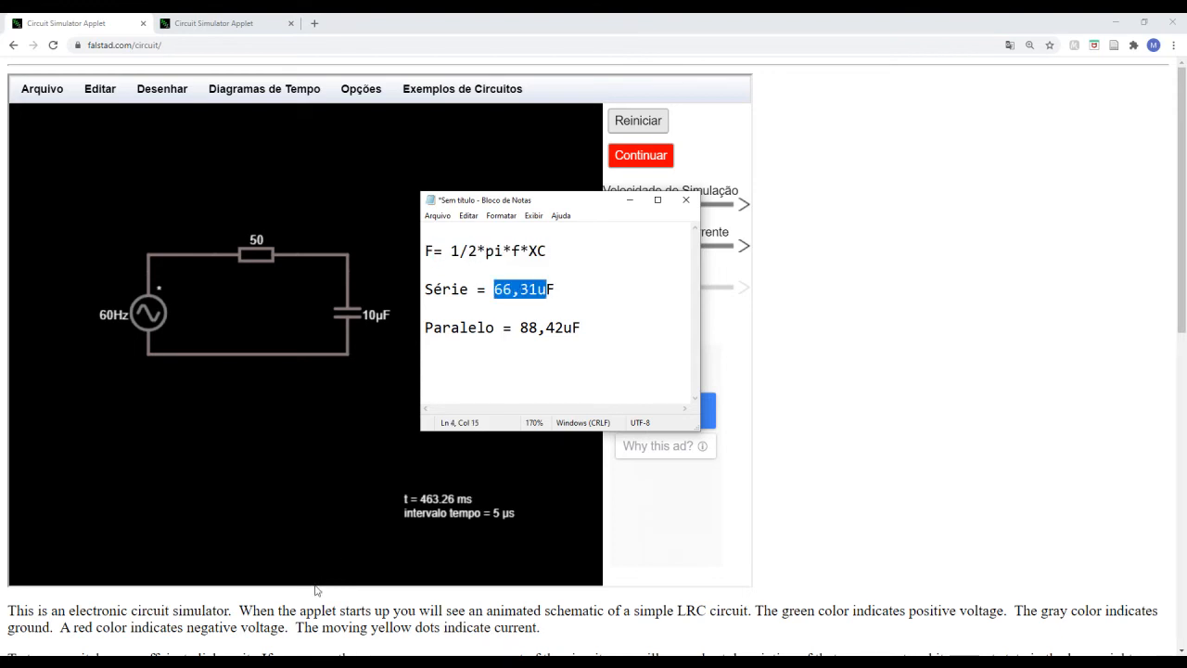
key(alt+Tab)
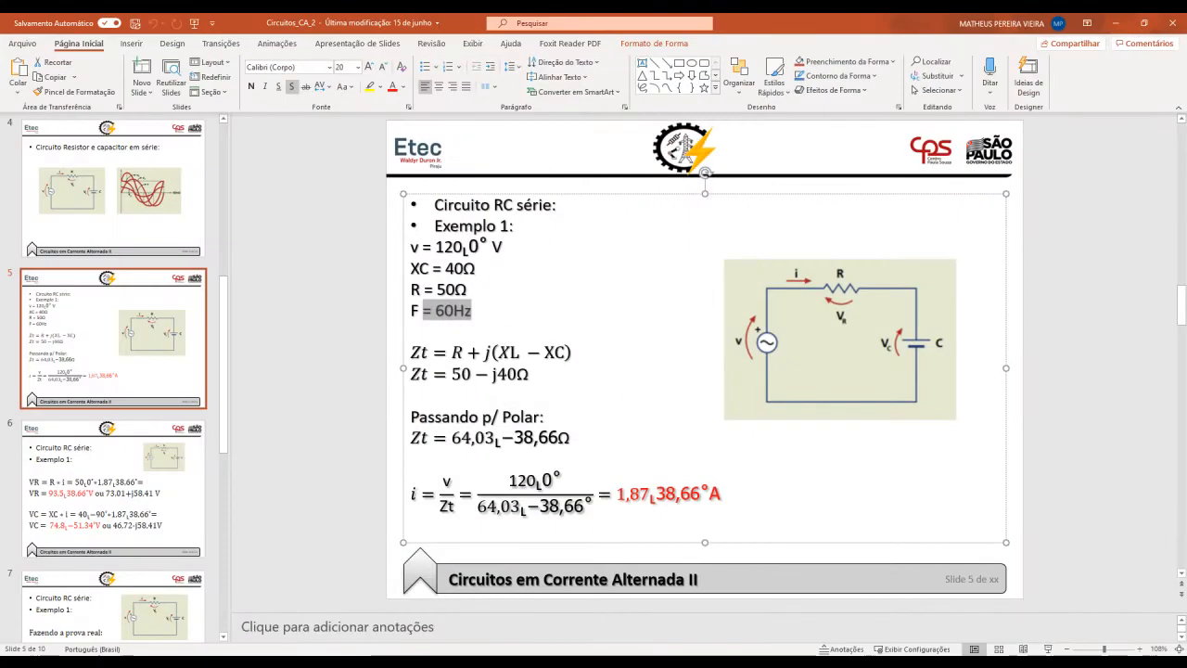
key(alt+Tab)
click(547, 252)
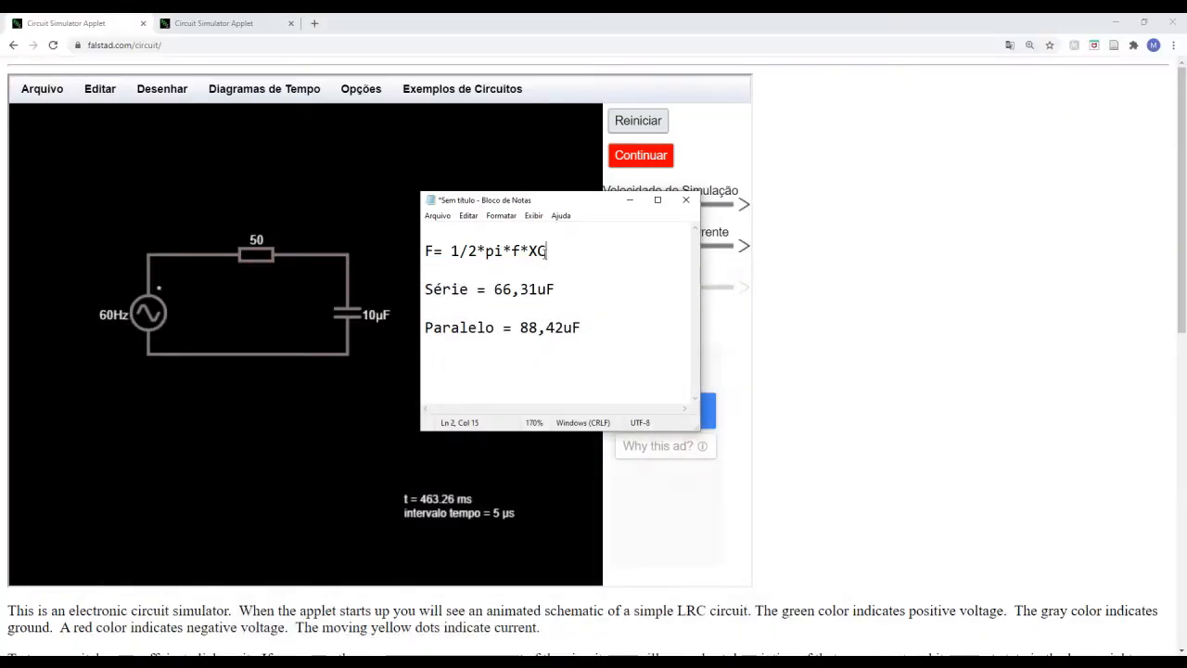
drag(494, 290, 504, 291)
click(548, 291)
- Set the capacitor's capacitance to 66.31u, run the simulation briefly and stop it
double_click(356, 320)
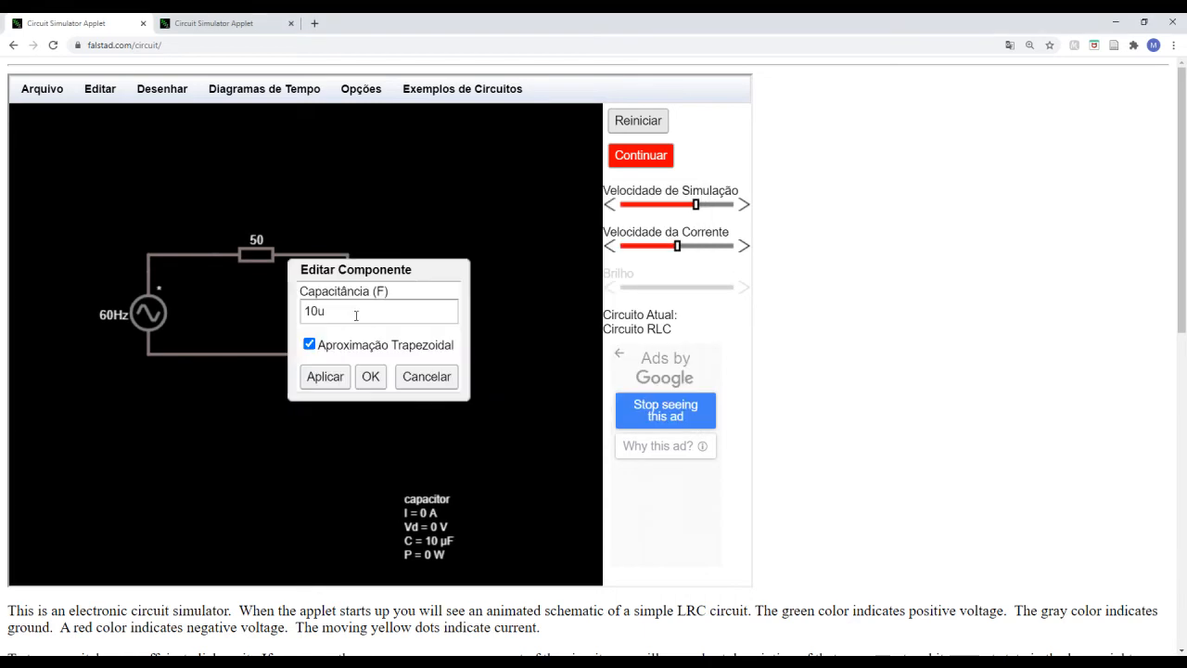
drag(320, 311, 298, 319)
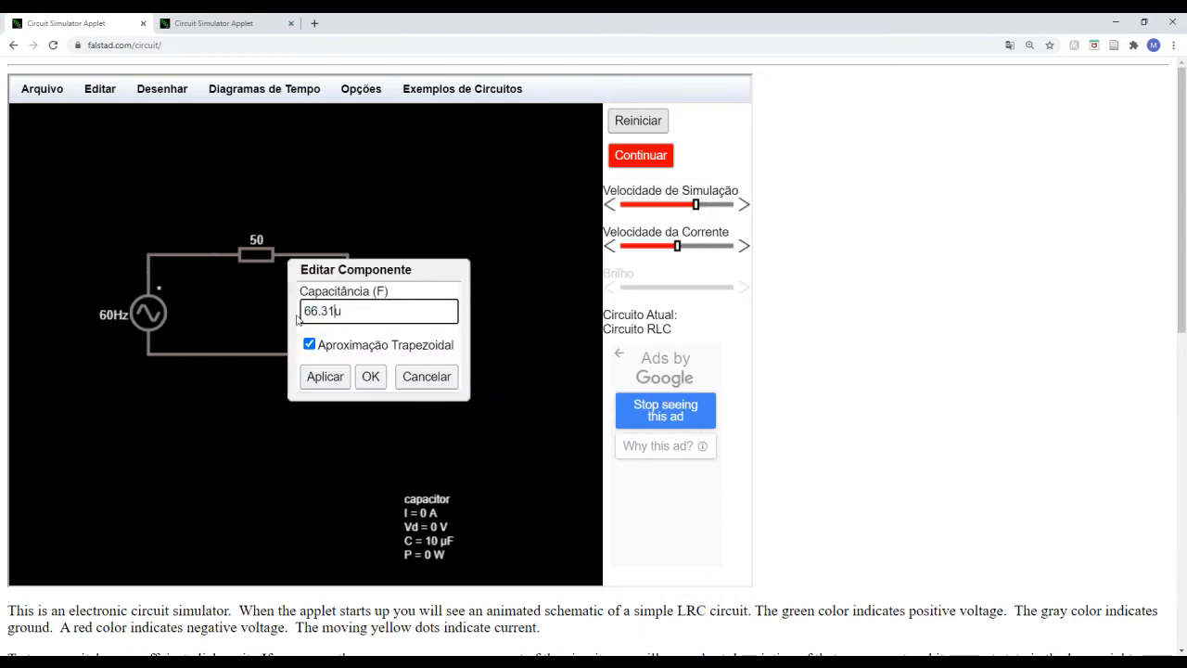
click(370, 377)
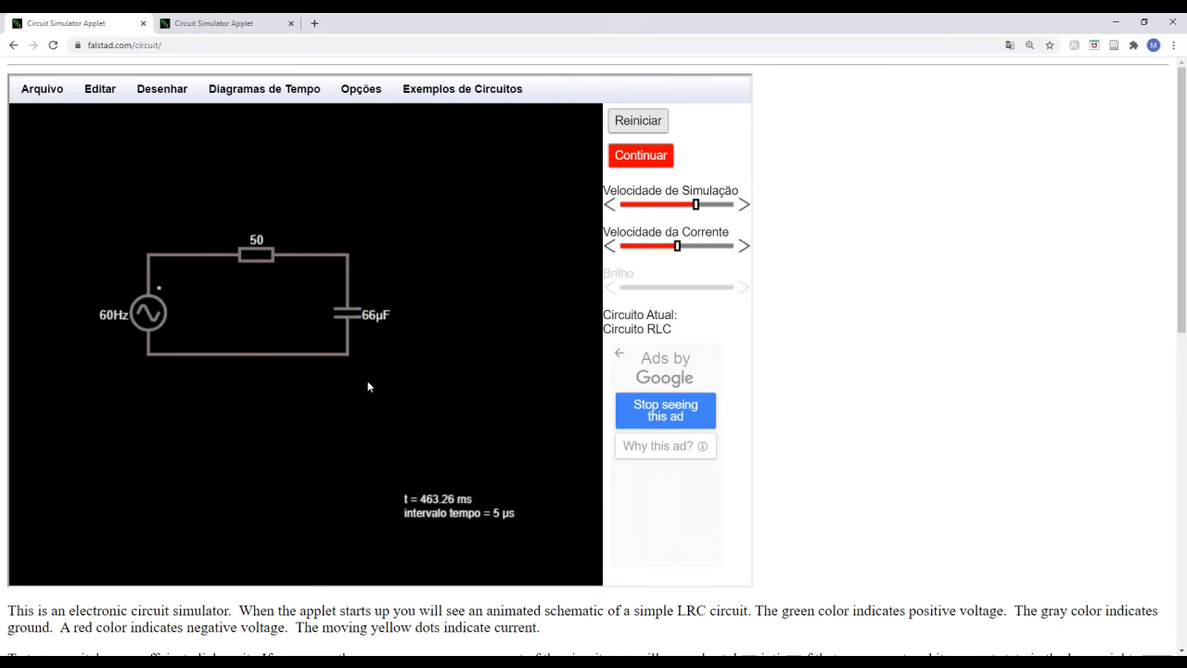
click(640, 156)
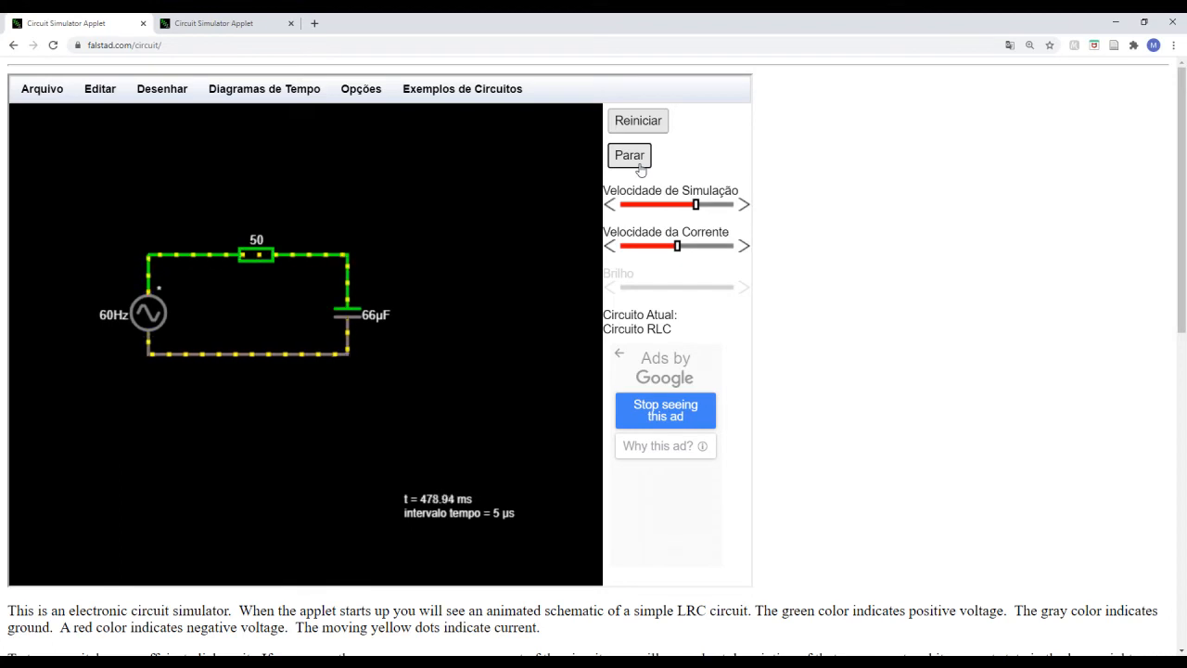
click(639, 165)
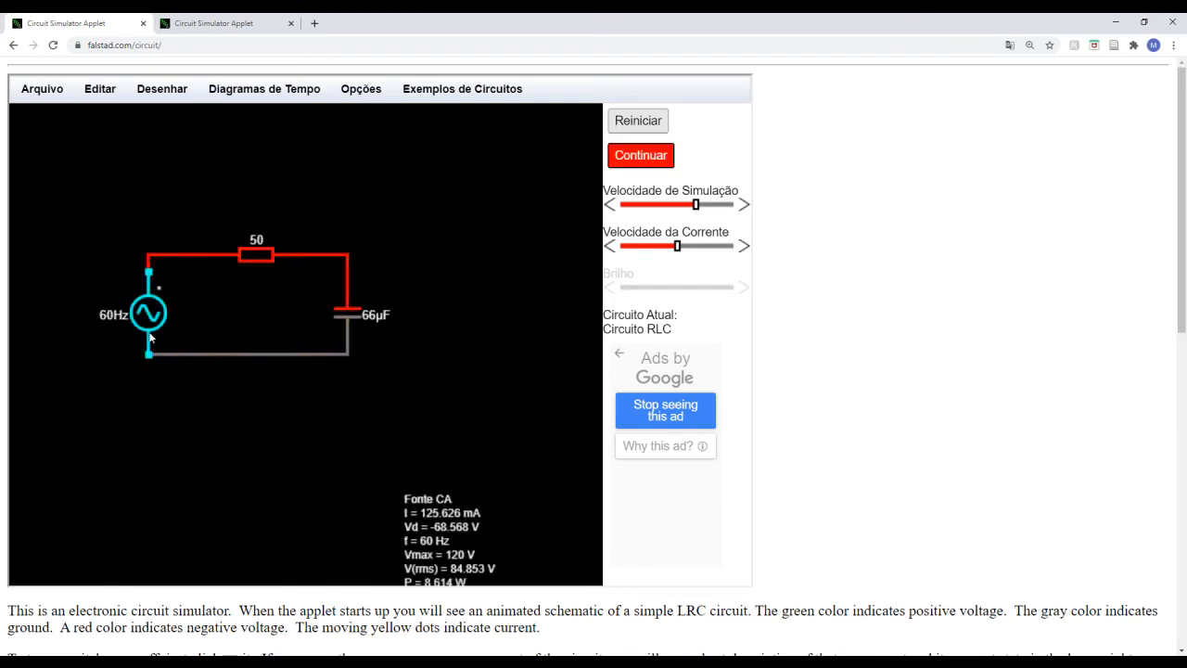
- Add two undocked scopes for the 50 Ω resistor and place them side by side above the circuit
scroll(154, 342, down, 1)
mouse_move(95, 293)
mouse_down()
mouse_move(154, 309)
mouse_move(144, 292)
mouse_move(112, 296)
mouse_up()
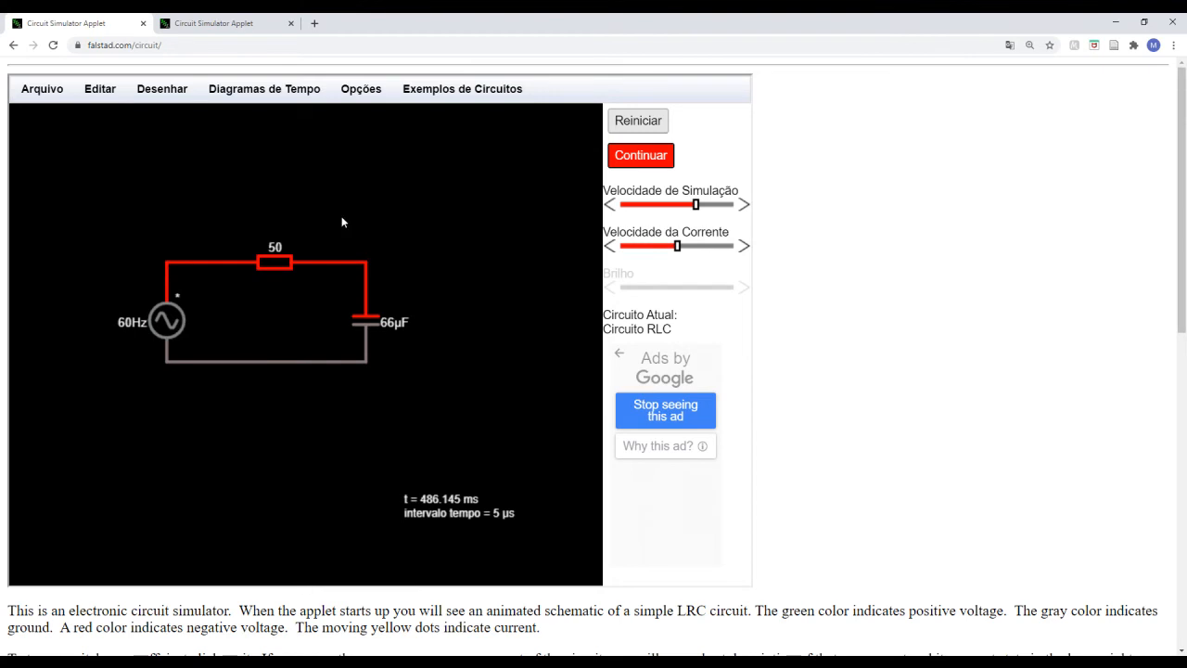
right_click(285, 268)
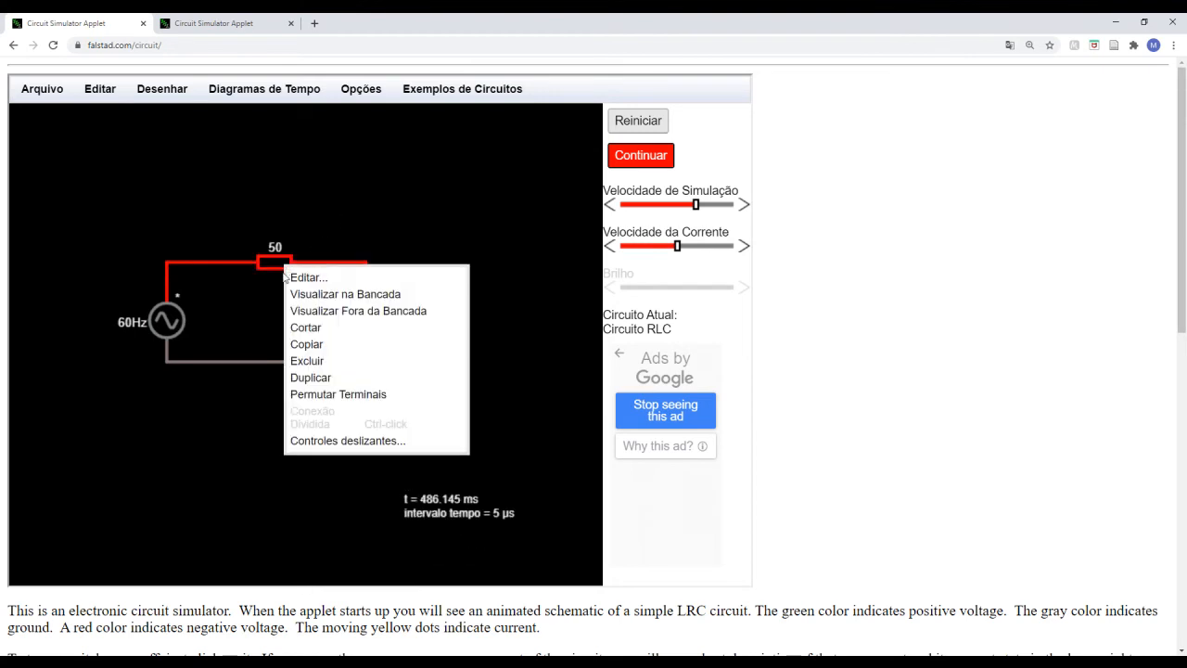
click(356, 311)
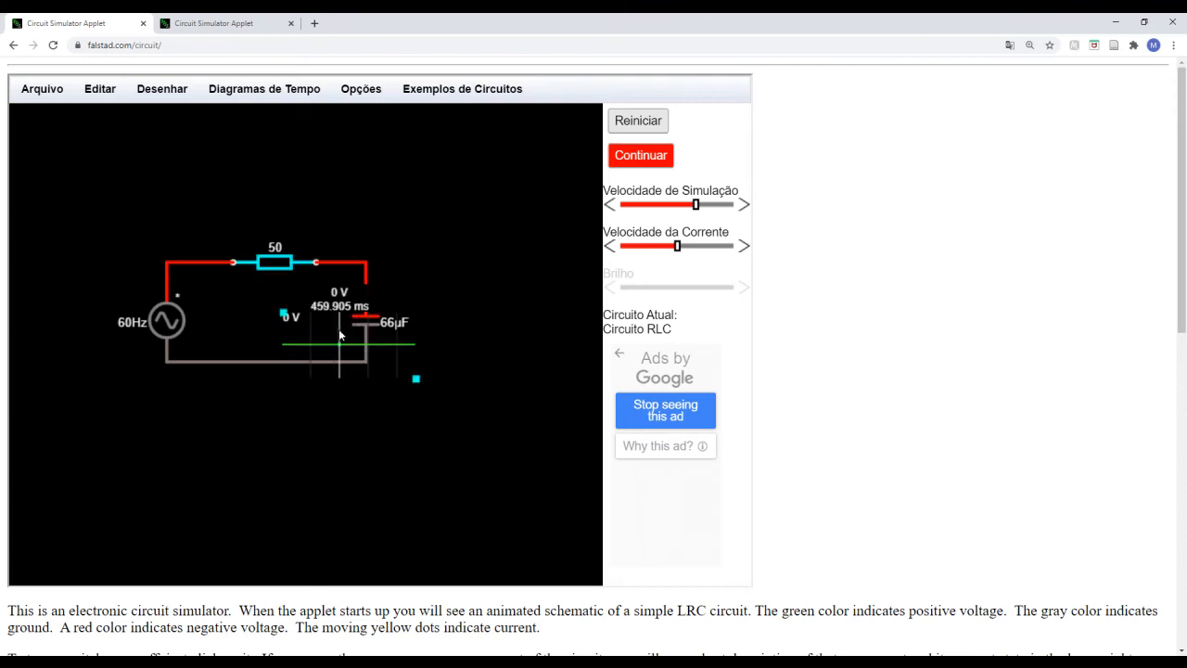
drag(183, 193, 166, 181)
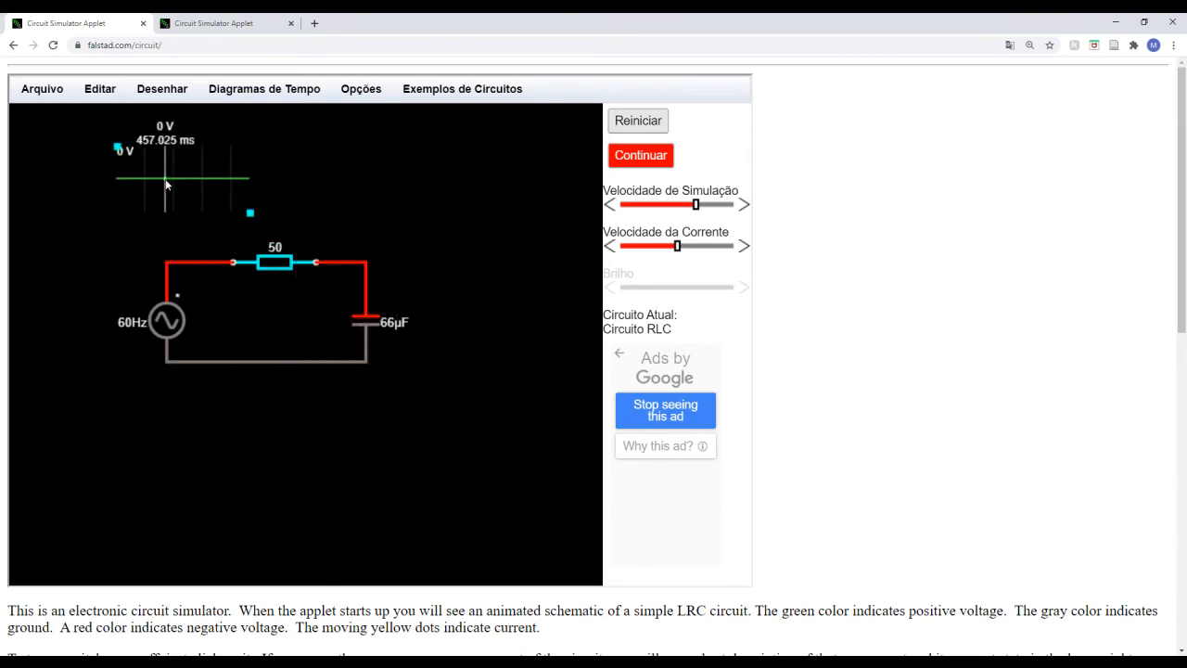
right_click(276, 262)
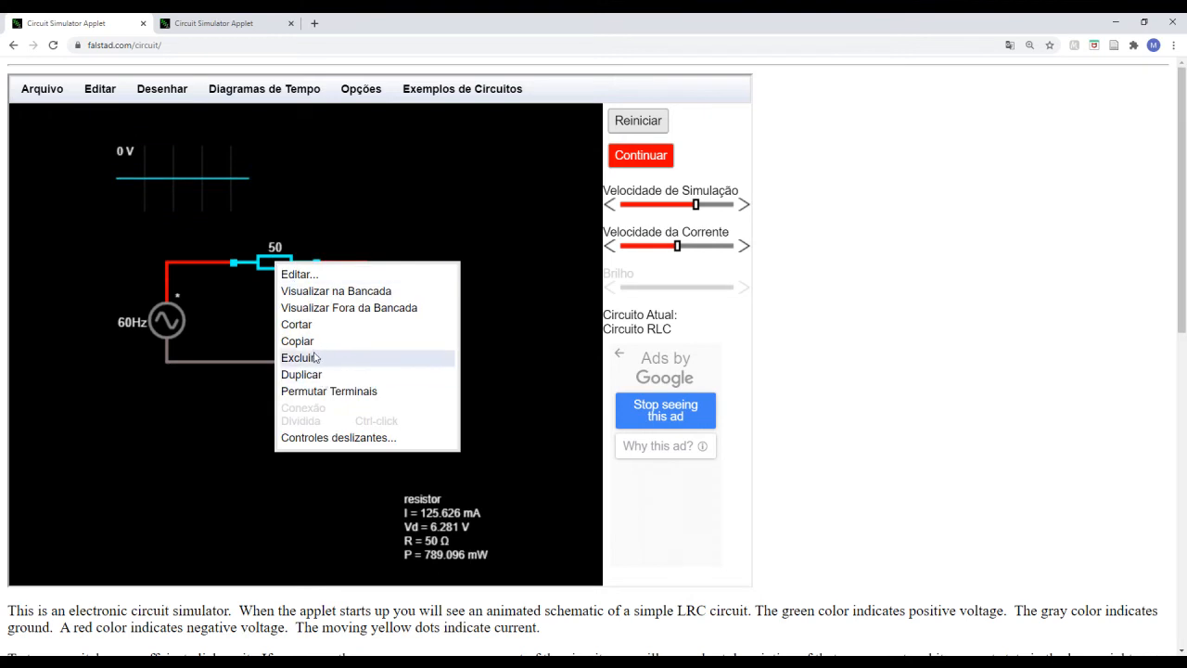
click(327, 307)
drag(326, 339, 327, 174)
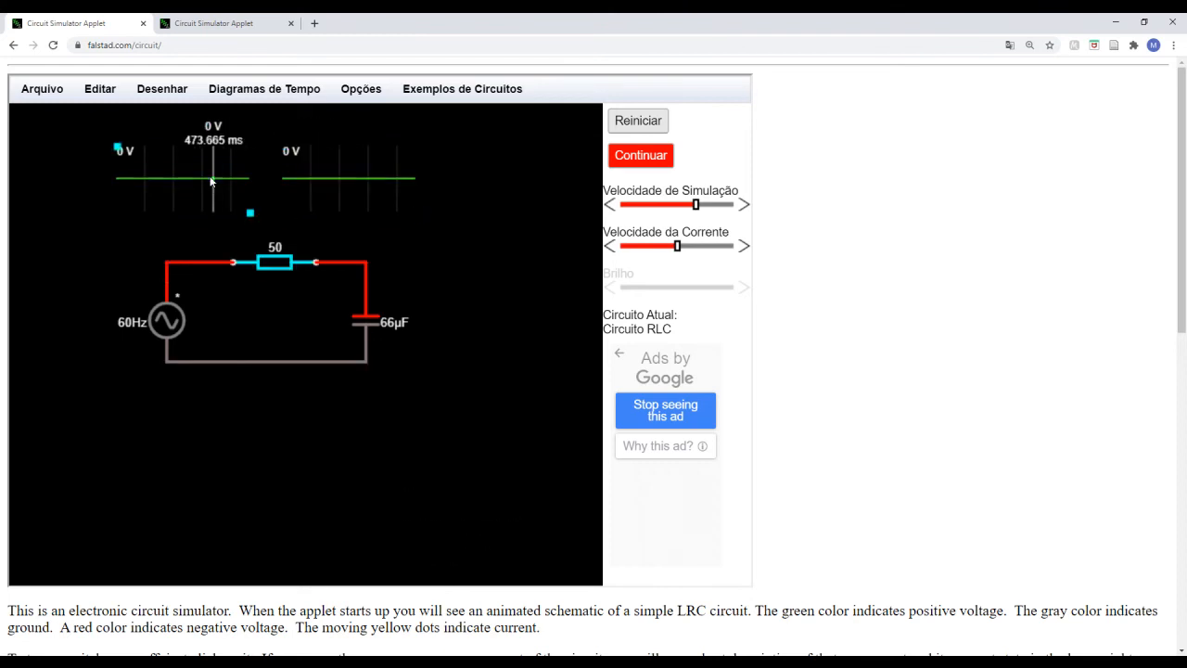
- Check the display properties of the first resistor scope above the circuit and accept them
double_click(181, 164)
key(Escape)
right_click(183, 164)
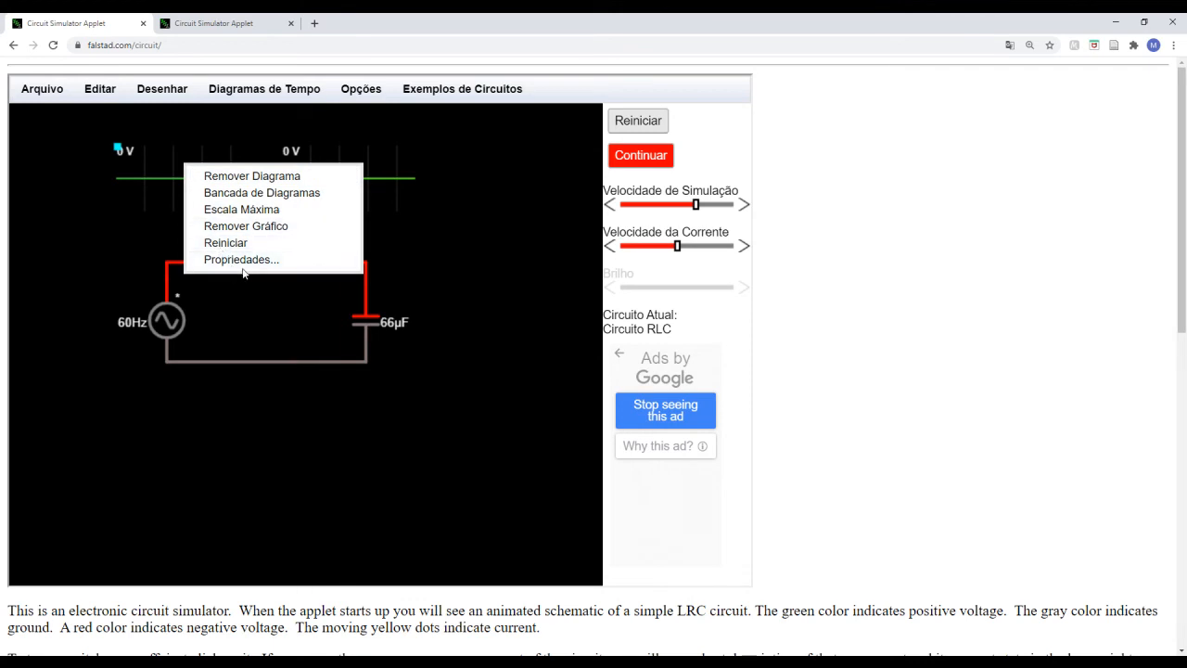
click(234, 261)
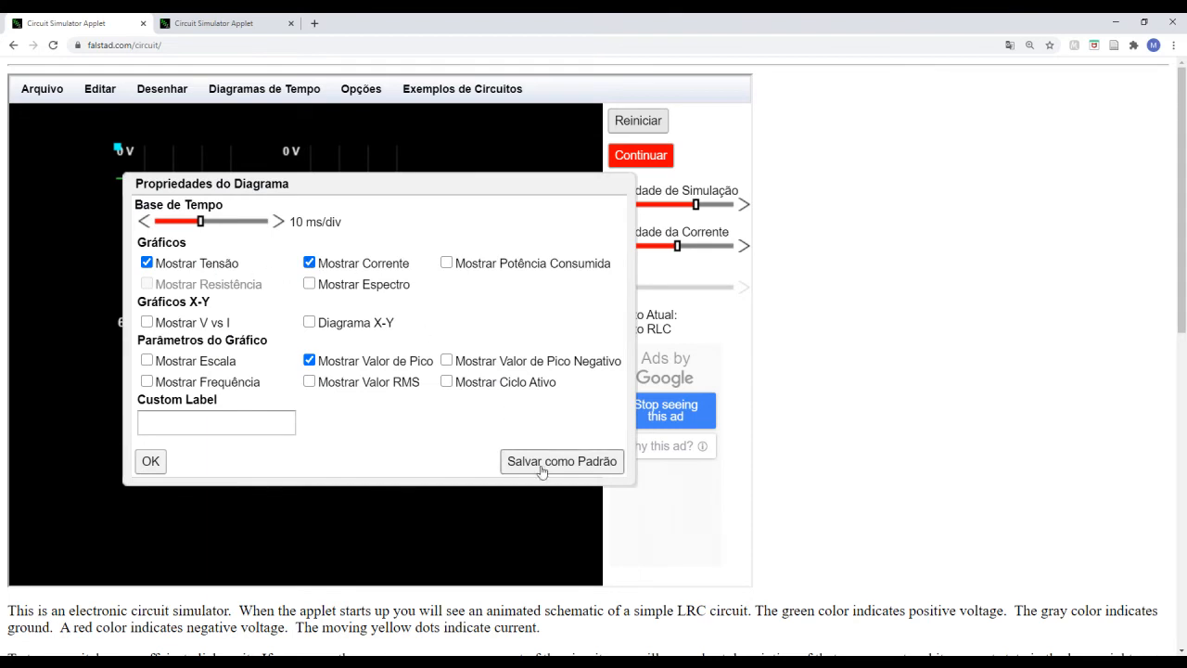
click(150, 464)
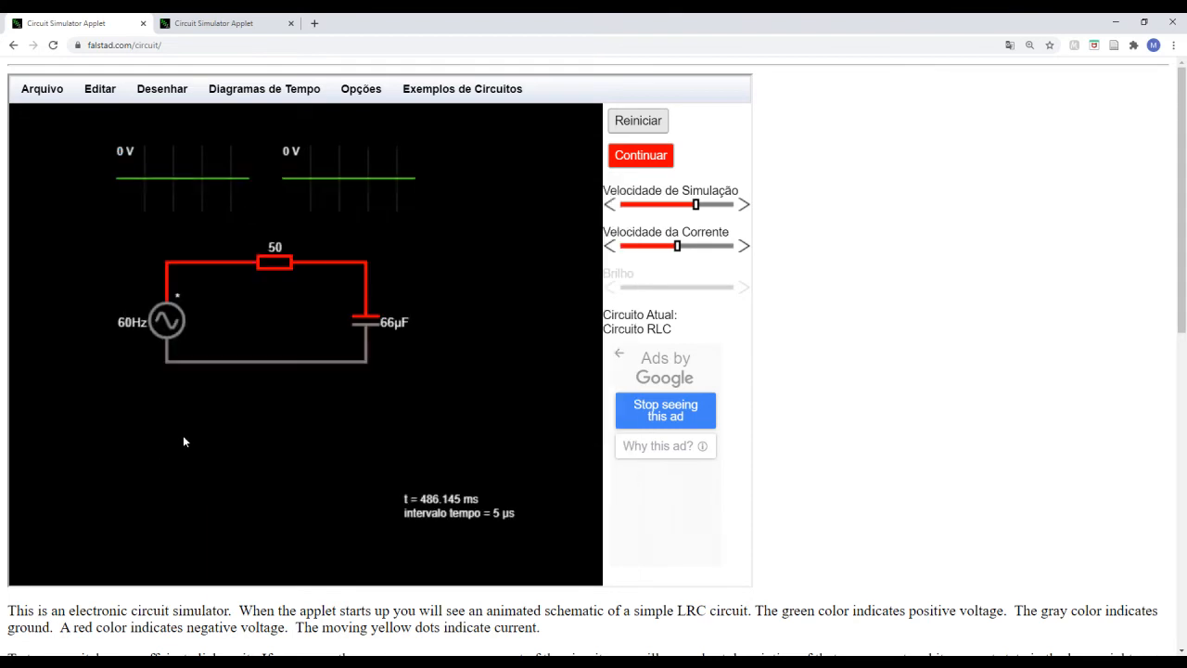
- Set the second resistor scope to show current with the voltage plot turned off
right_click(325, 170)
click(359, 269)
right_click(365, 190)
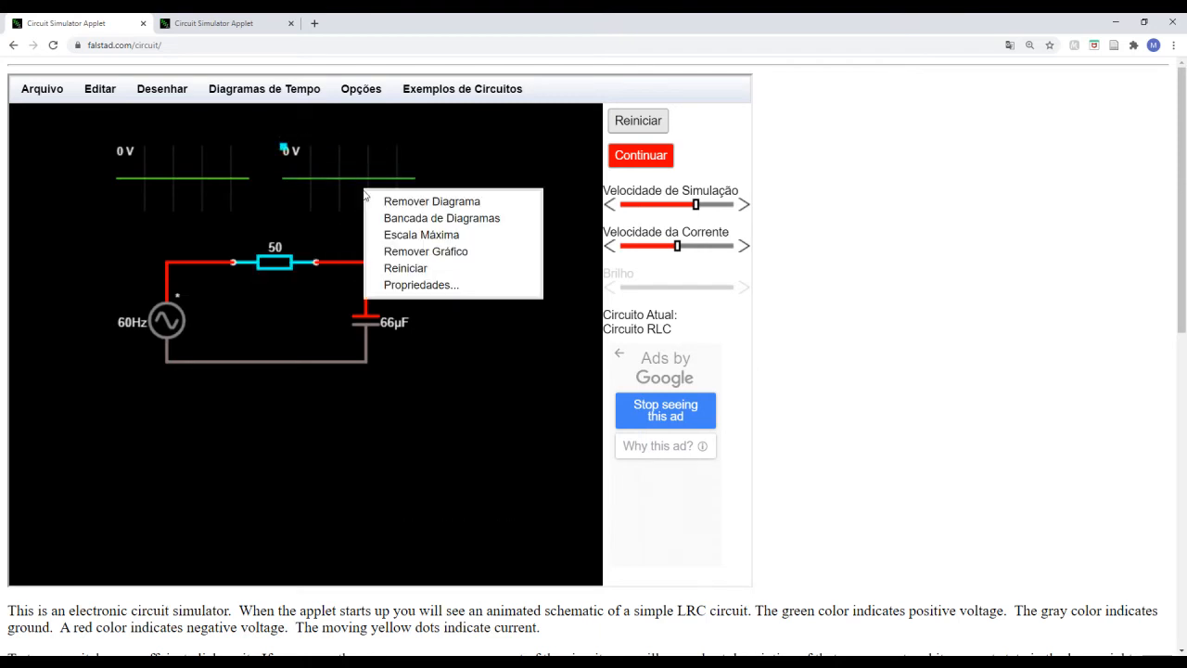
click(401, 286)
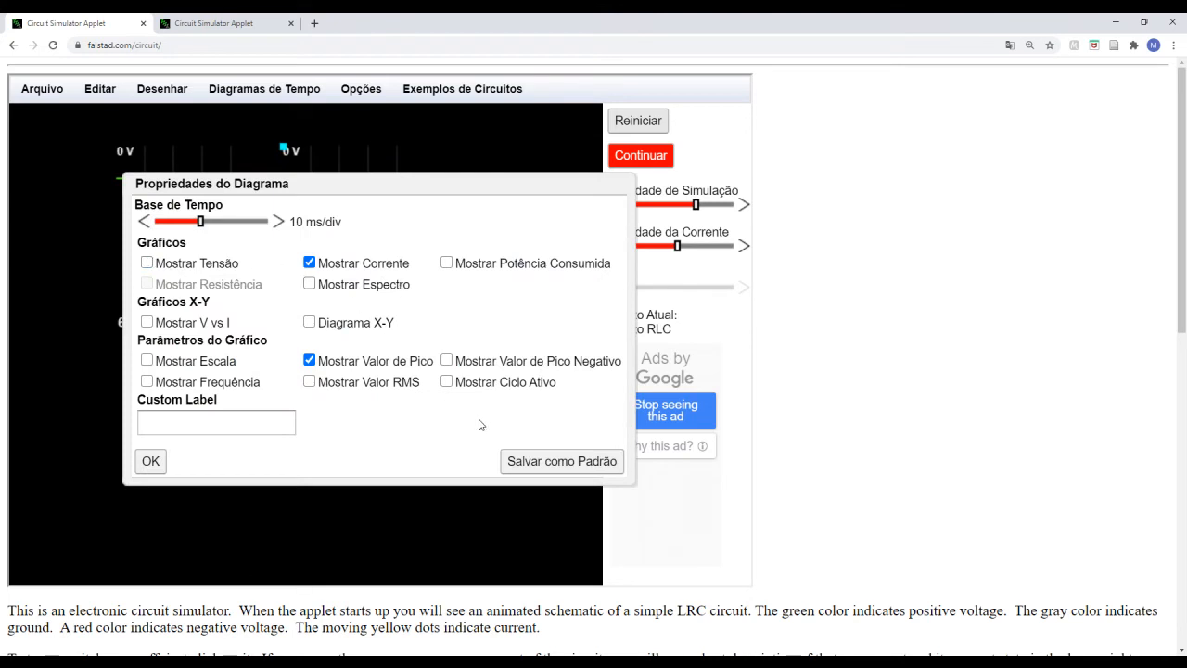
click(150, 460)
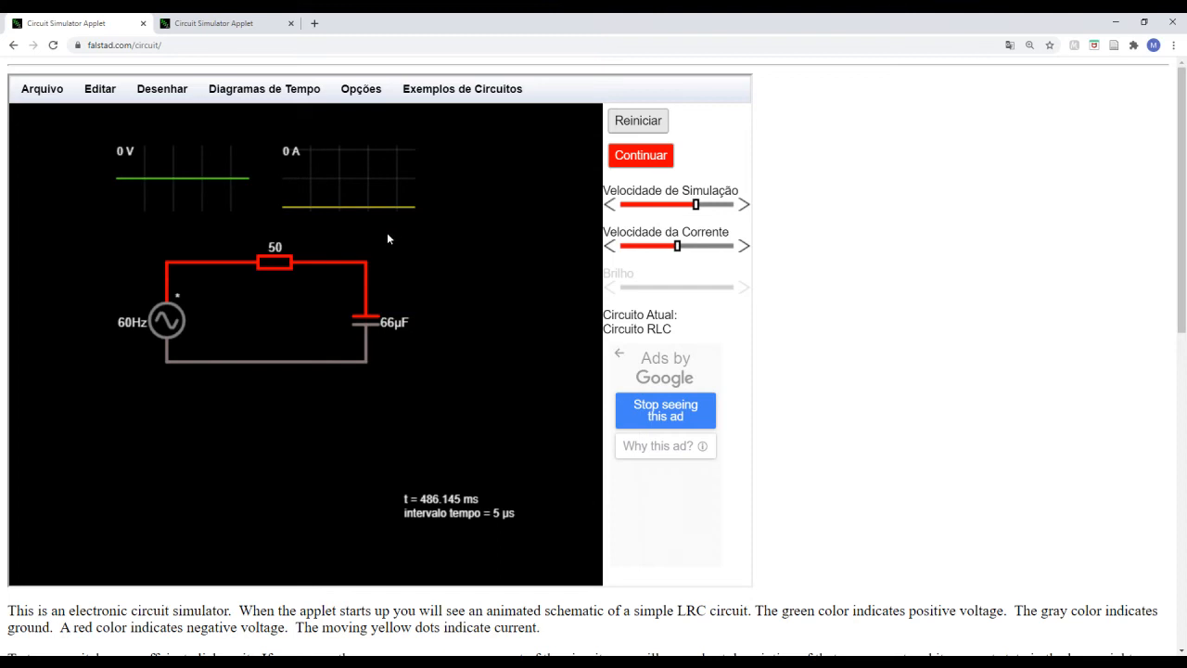
- Add two undocked scopes for the capacitor and stack them one above the other beside it
right_click(366, 324)
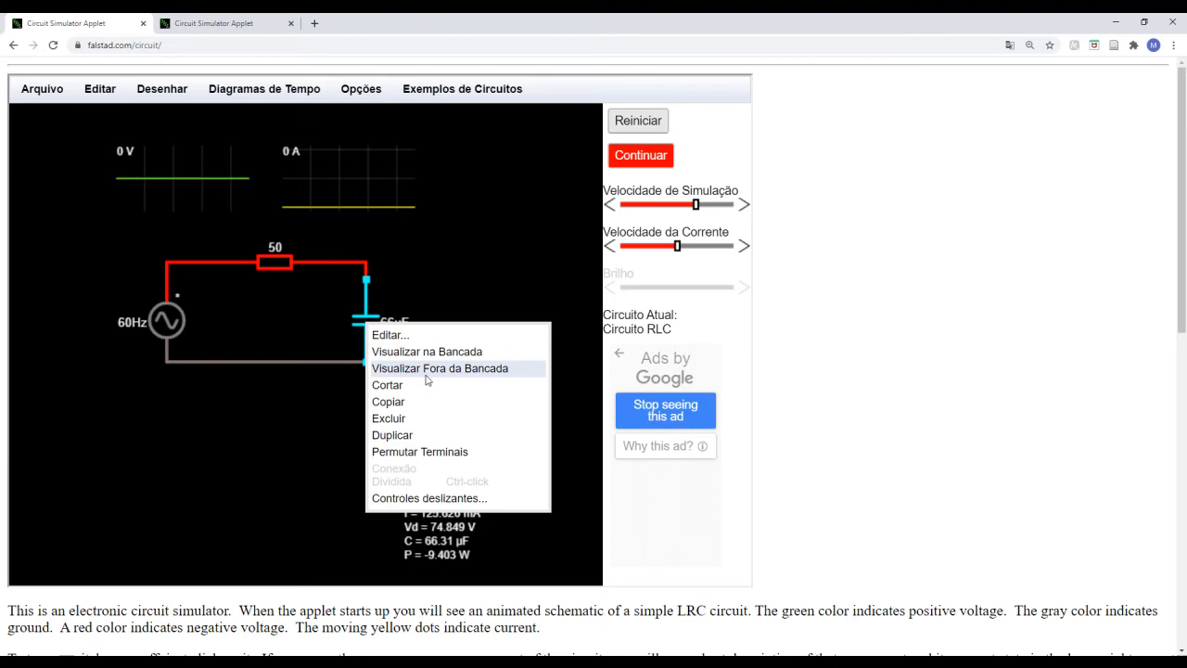
click(425, 375)
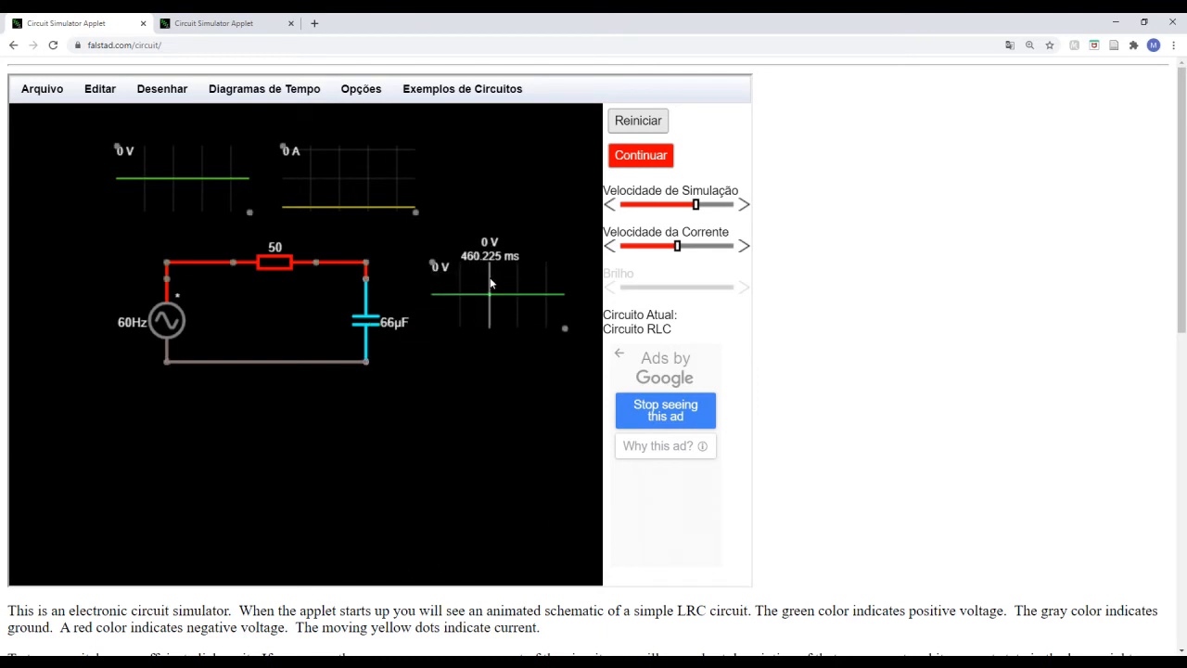
right_click(367, 323)
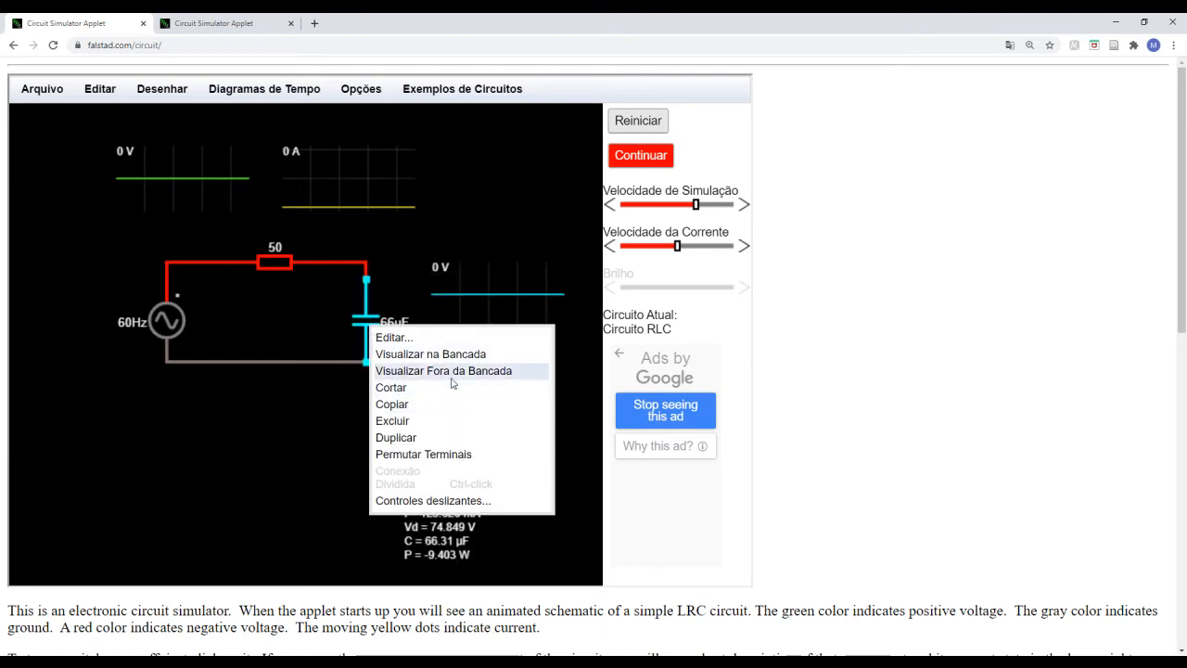
click(458, 376)
drag(475, 353, 488, 363)
- Turn off the voltage plot in the lower capacitor scope so it shows only current
right_click(495, 364)
click(534, 454)
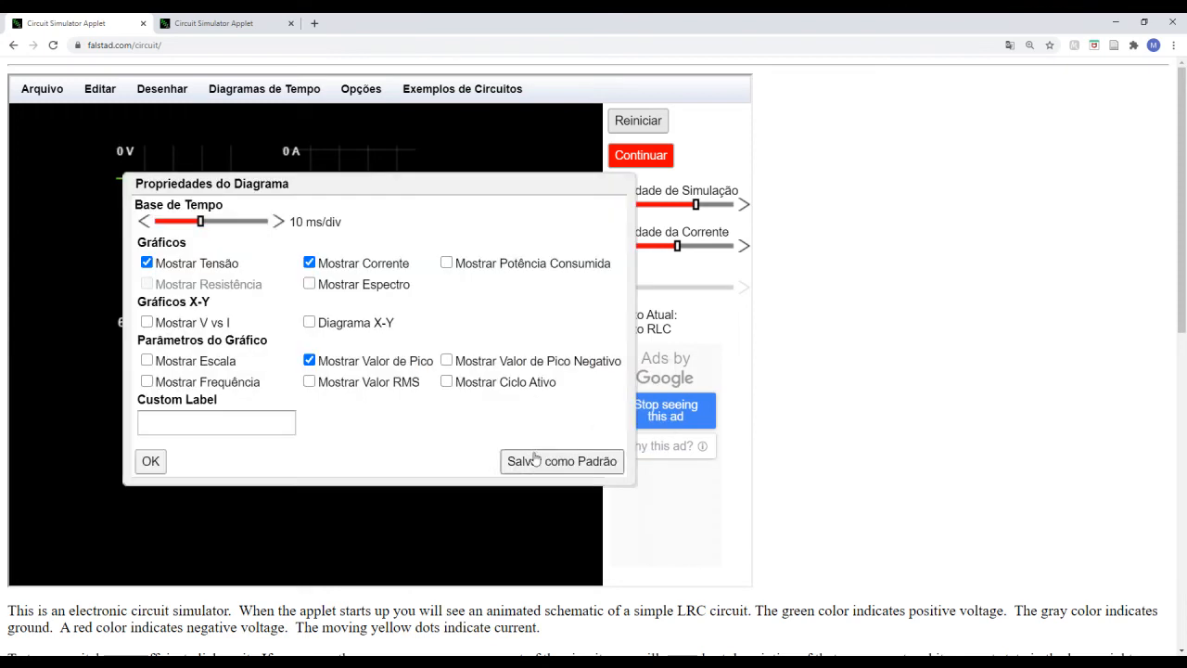
click(156, 465)
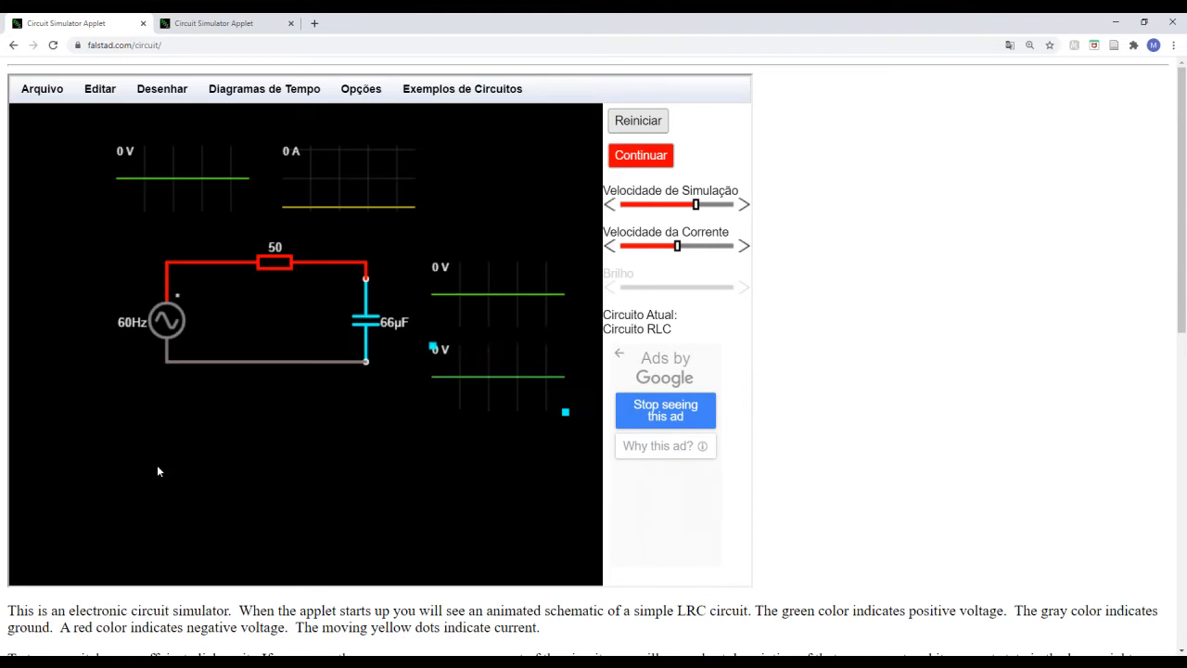
- Give the AC source an undocked scope placed to the left of the source, and remove its docked scope
right_click(167, 327)
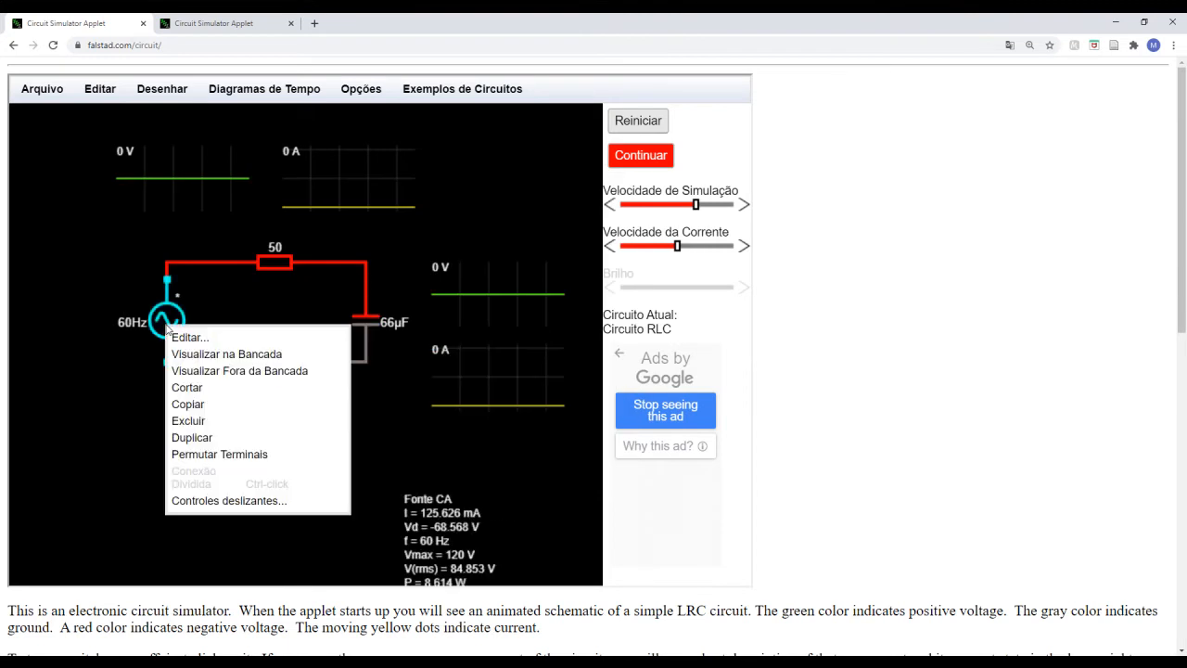
click(208, 361)
right_click(178, 330)
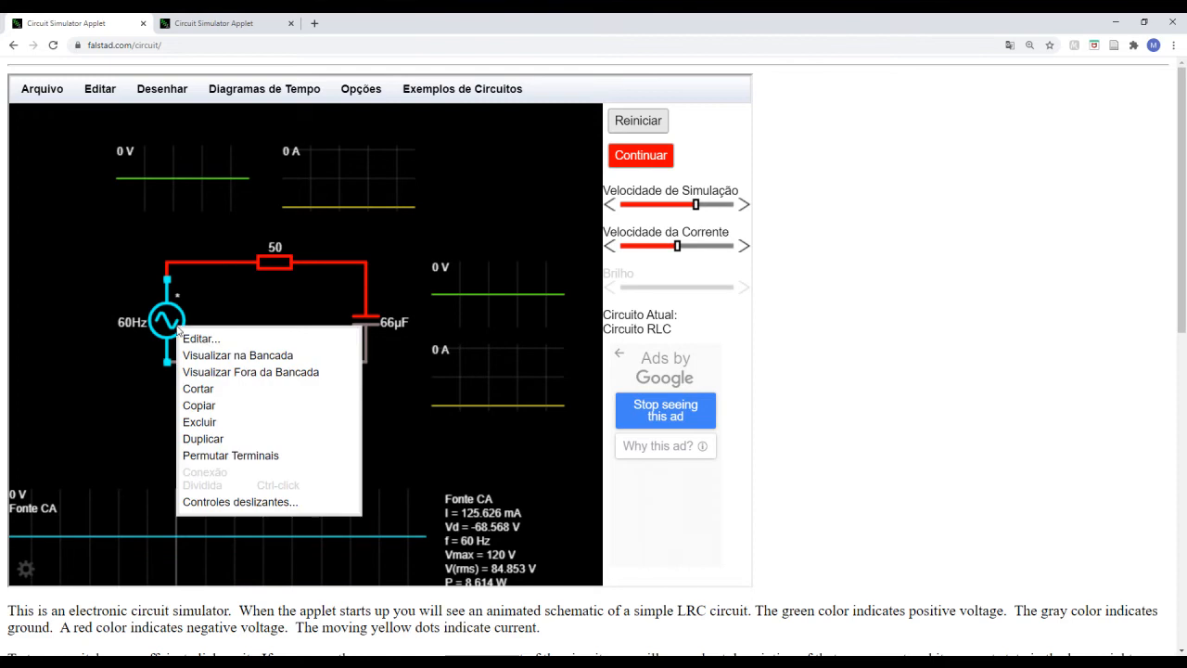
click(210, 371)
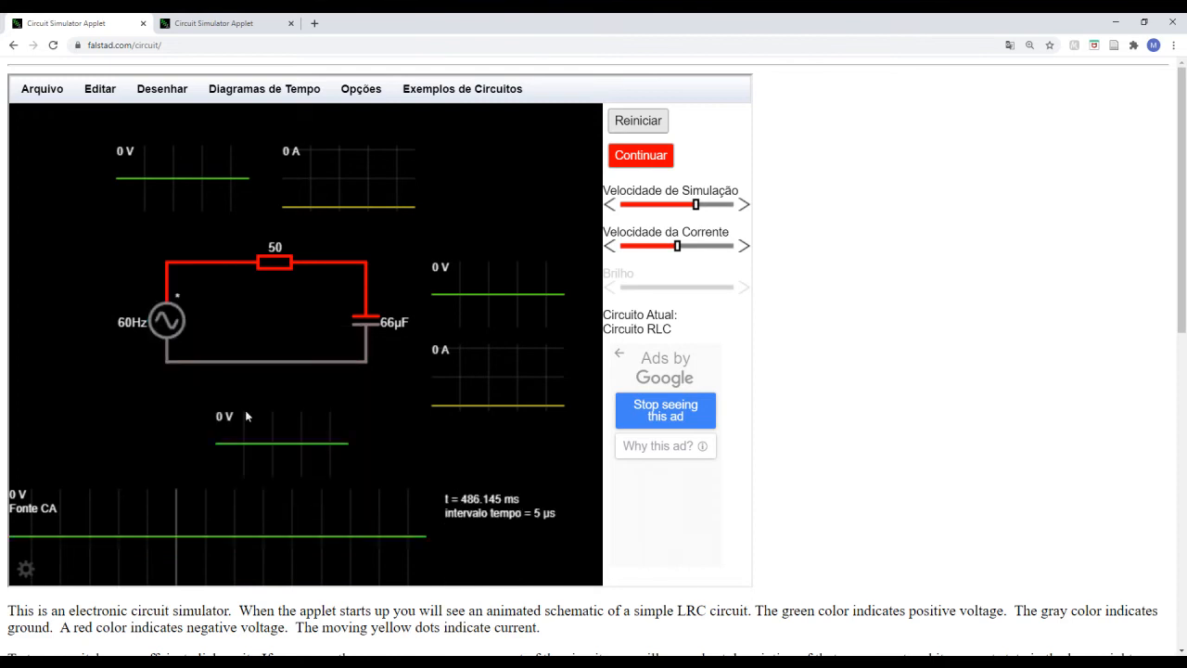
click(25, 567)
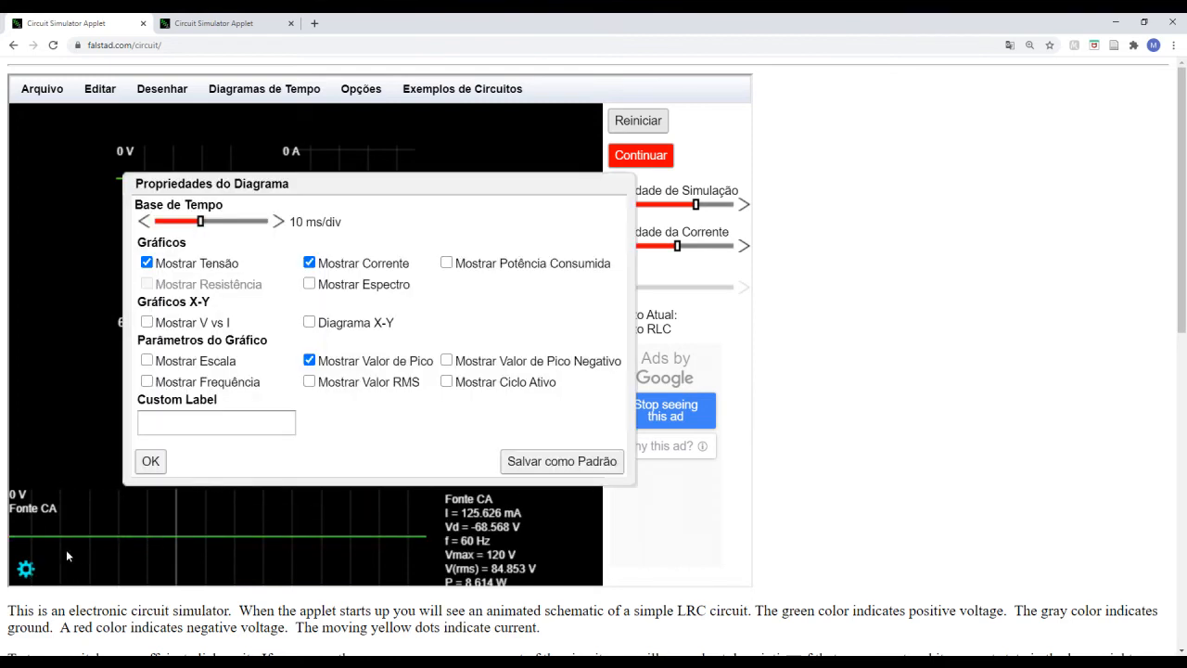
click(150, 460)
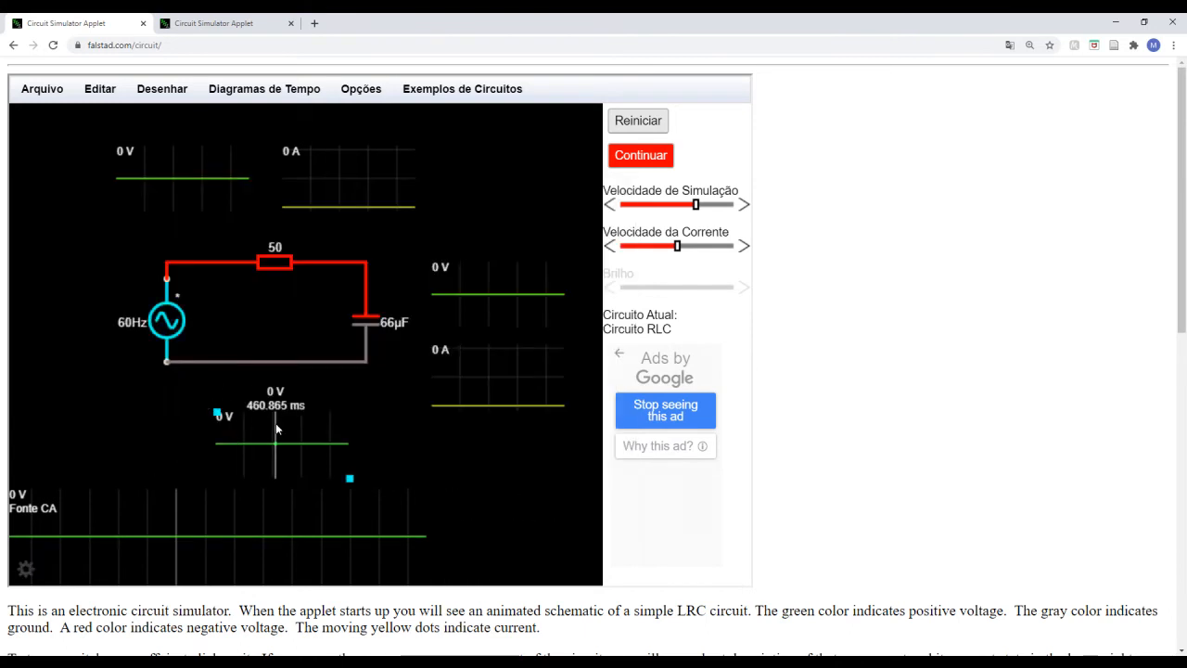
drag(246, 428, 62, 263)
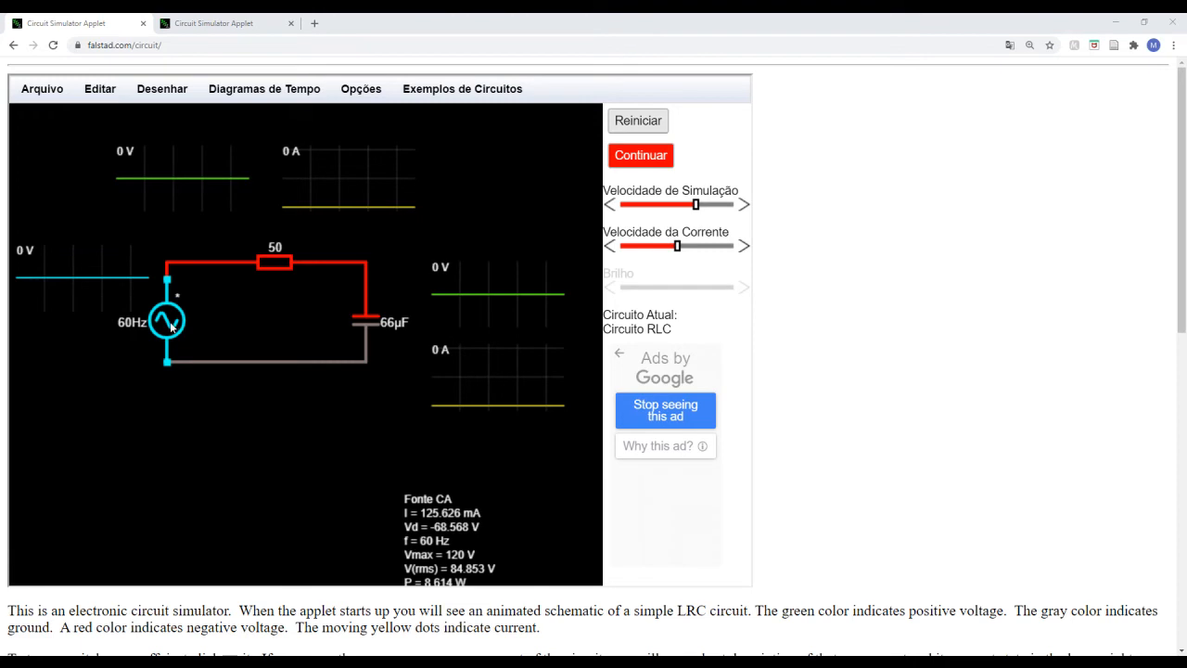
- Add a second undocked scope for the AC source below its first one, showing current with the voltage plot turned off
right_click(173, 327)
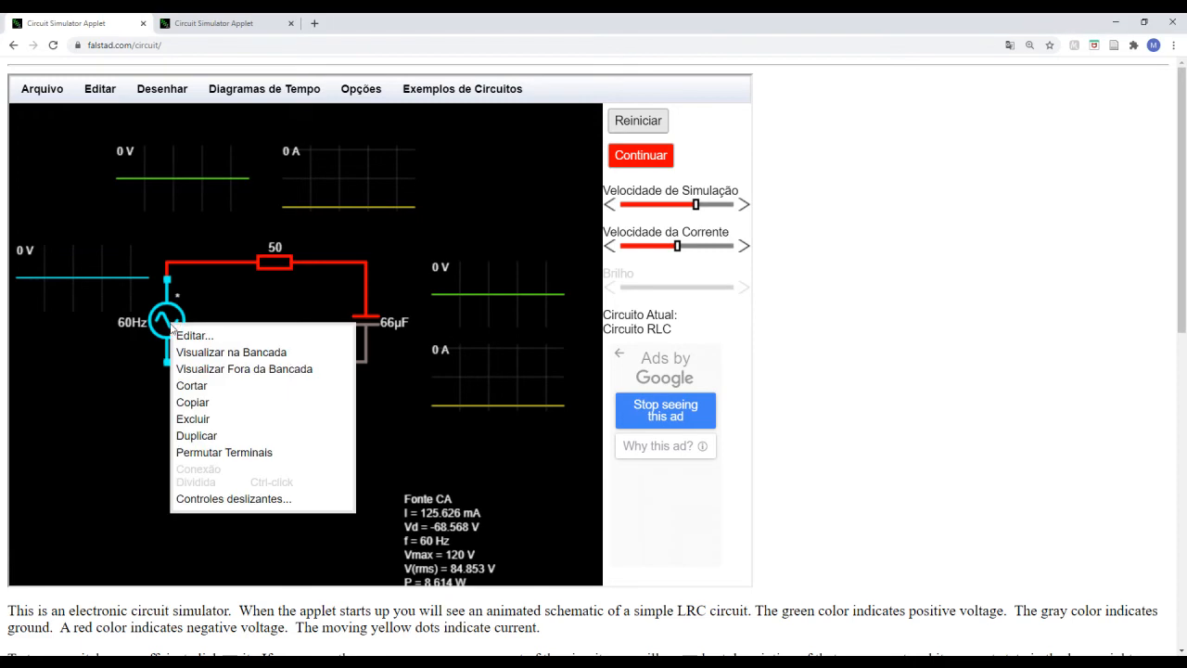
click(223, 370)
drag(243, 414, 74, 385)
right_click(95, 377)
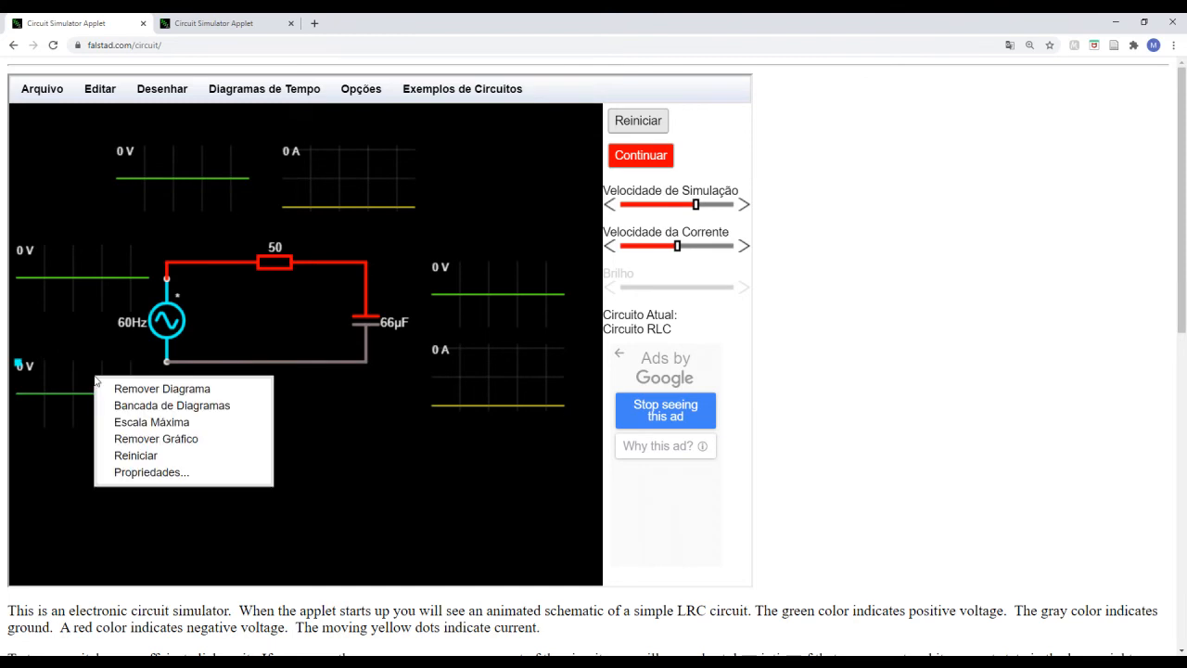
click(156, 471)
click(146, 263)
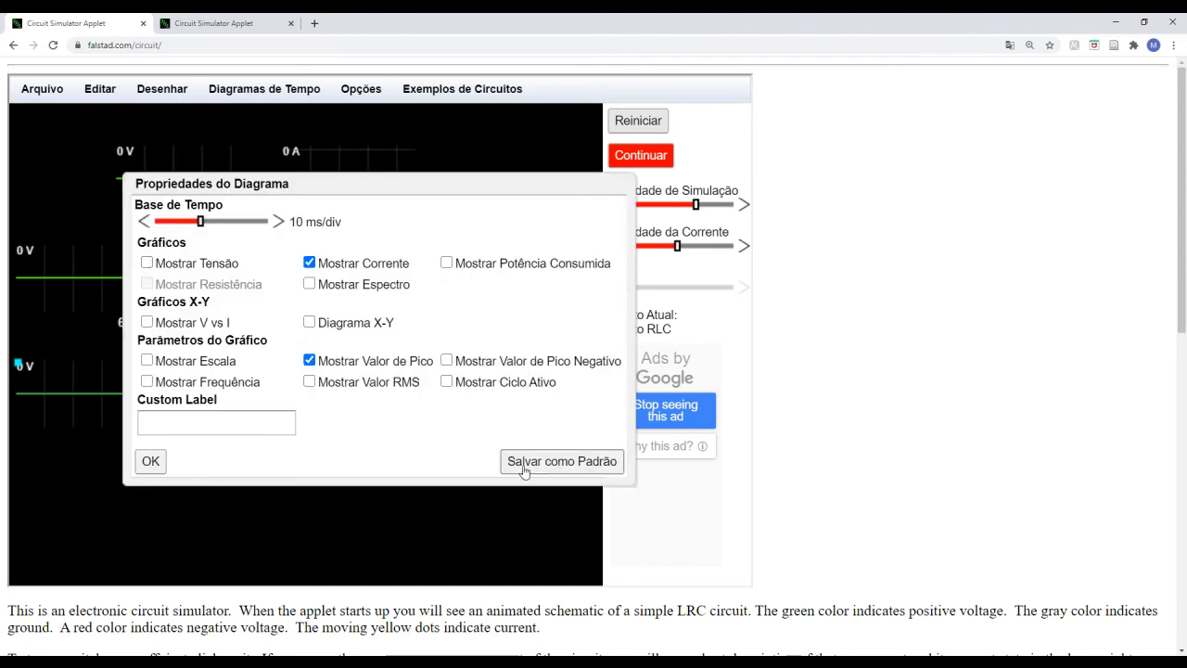
click(153, 461)
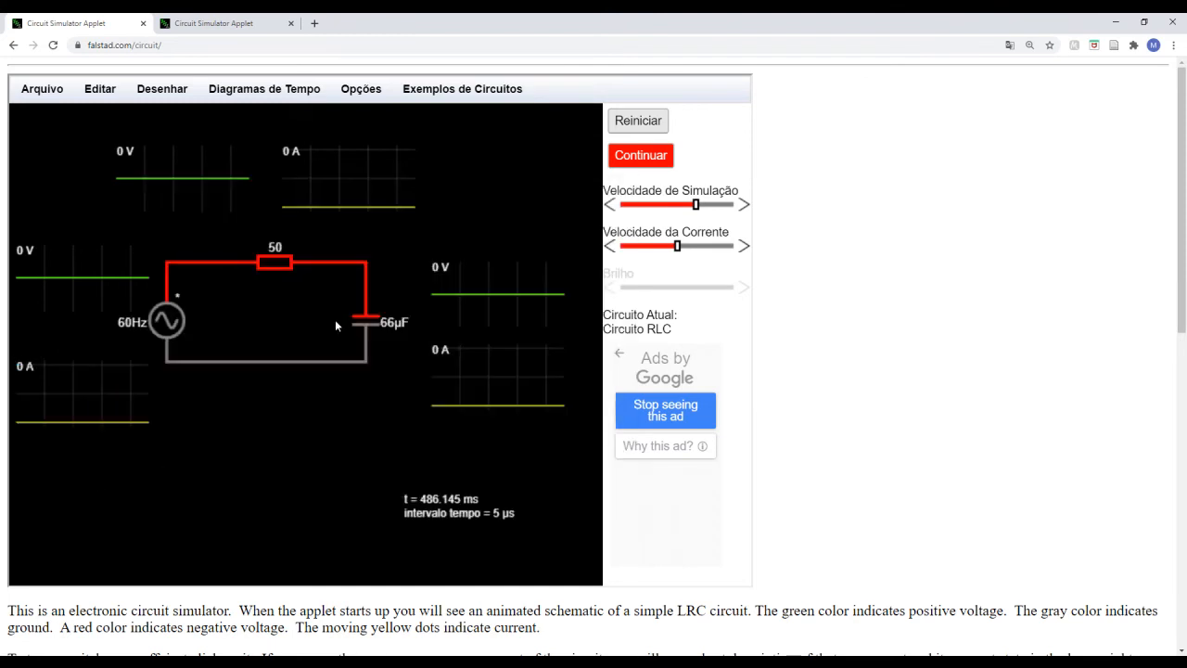
- Shift the resistor's voltage scope slightly toward its current scope and resume the simulation
drag(224, 176, 240, 176)
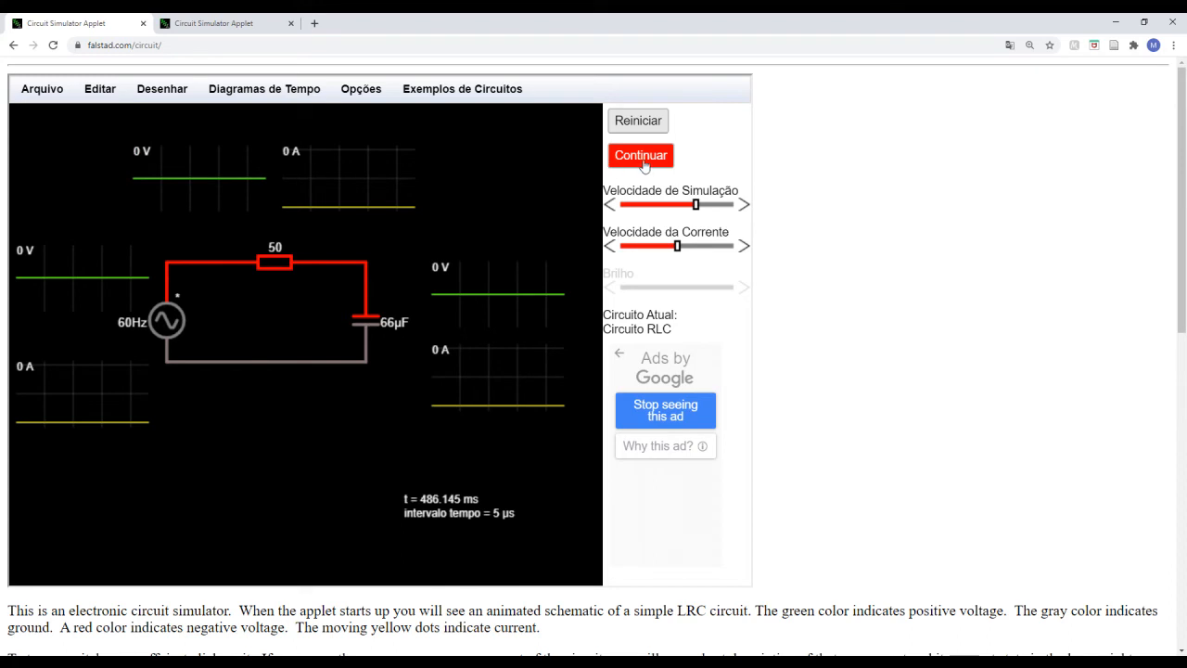
click(613, 159)
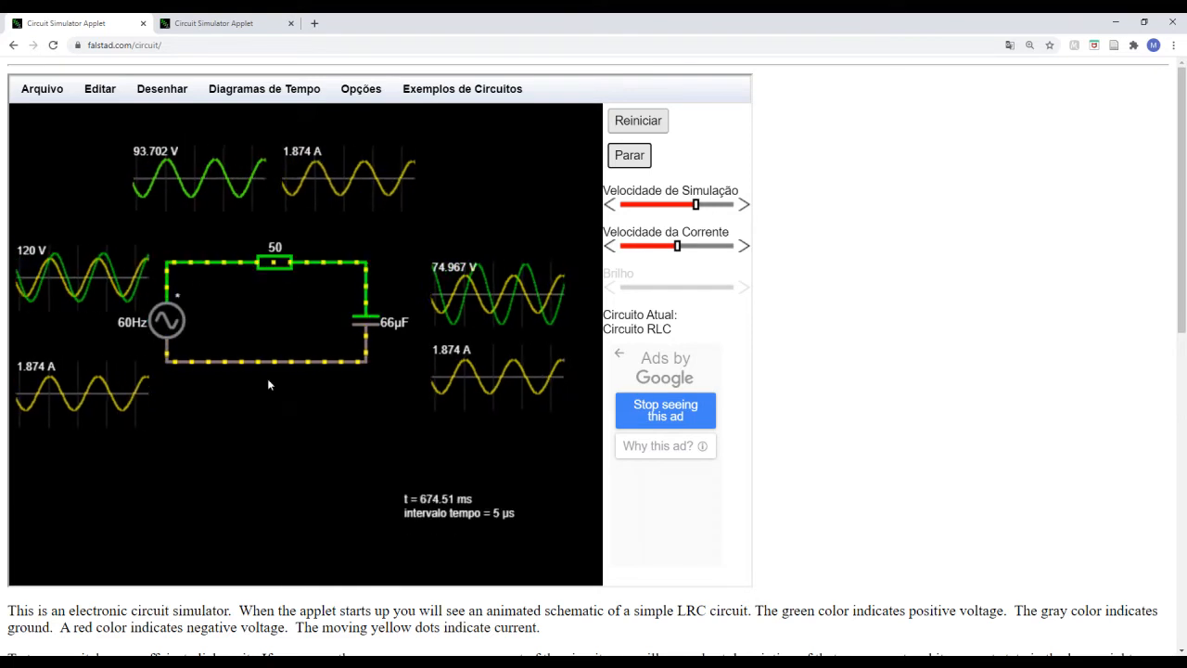
- Switch to PowerPoint to view the VR and VC results on slide 6, and compare them with the simulator's scopes
mouse_move(196, 662)
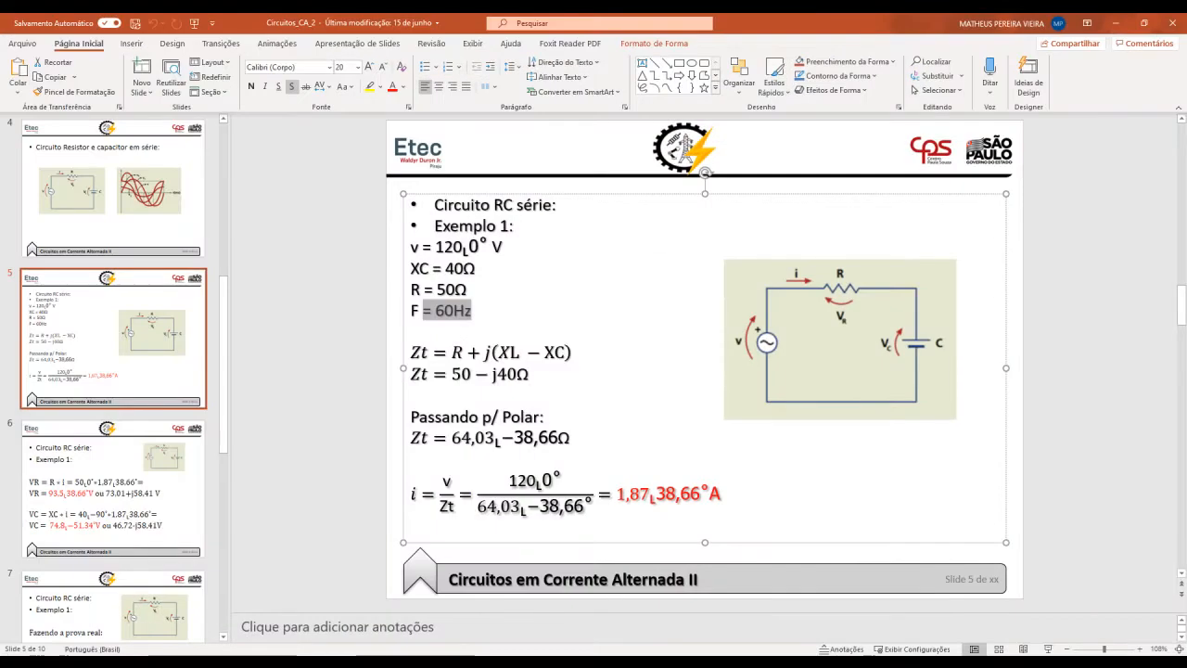
click(136, 466)
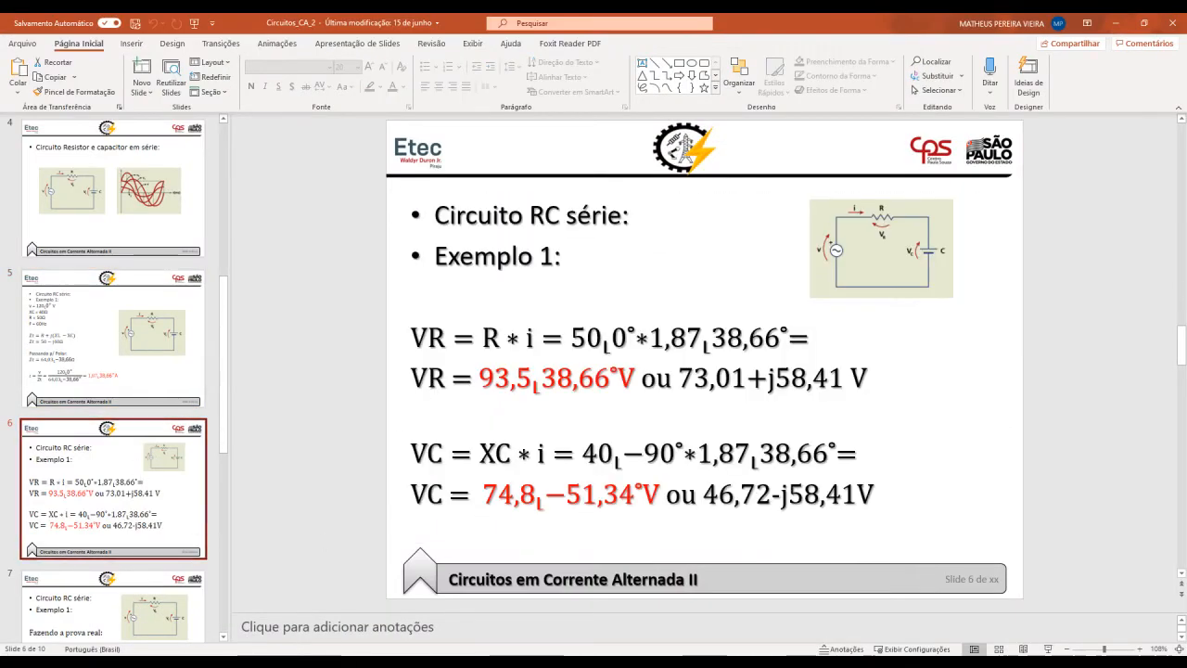
click(169, 662)
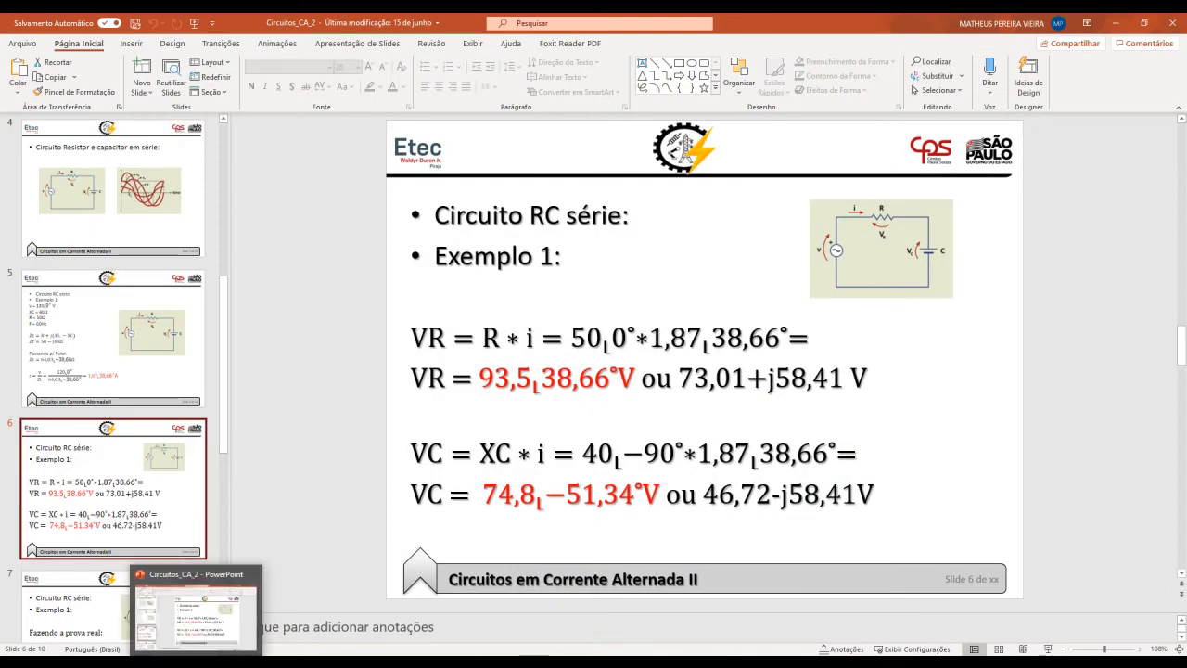
click(222, 662)
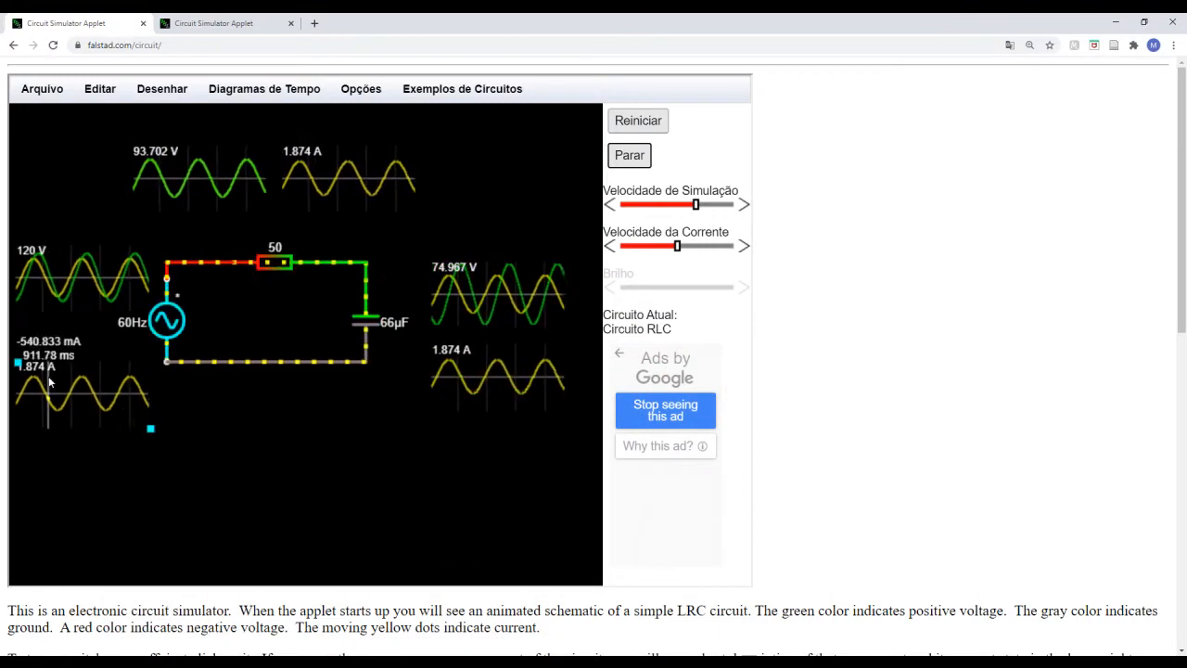
mouse_move(96, 387)
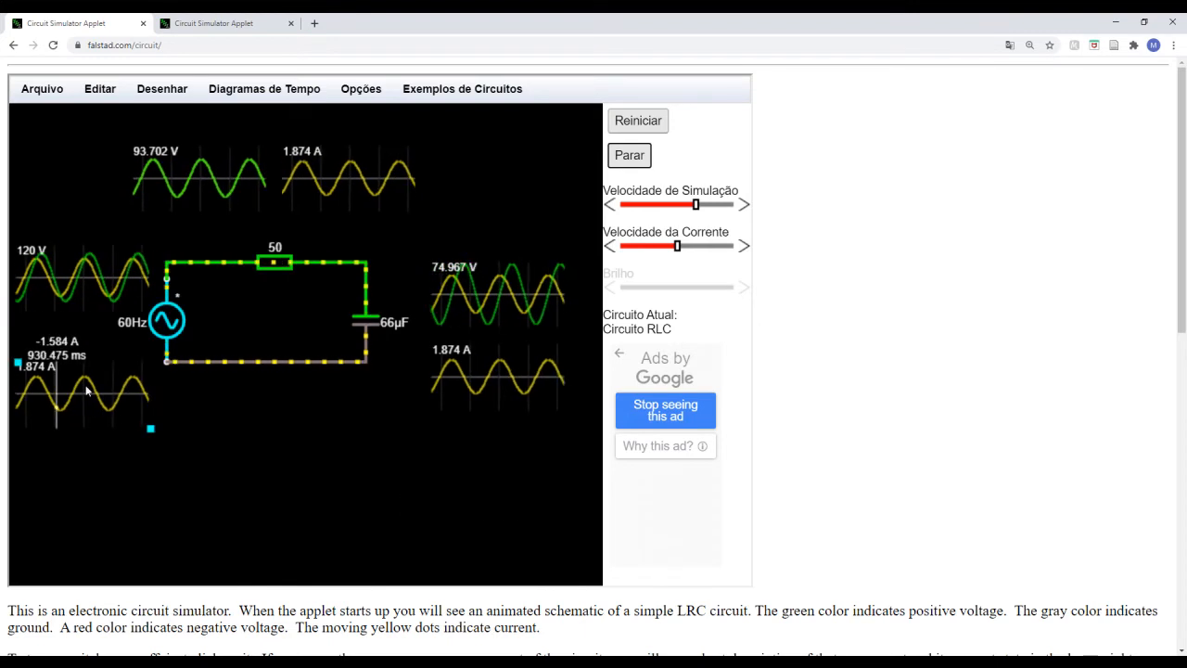
mouse_move(439, 347)
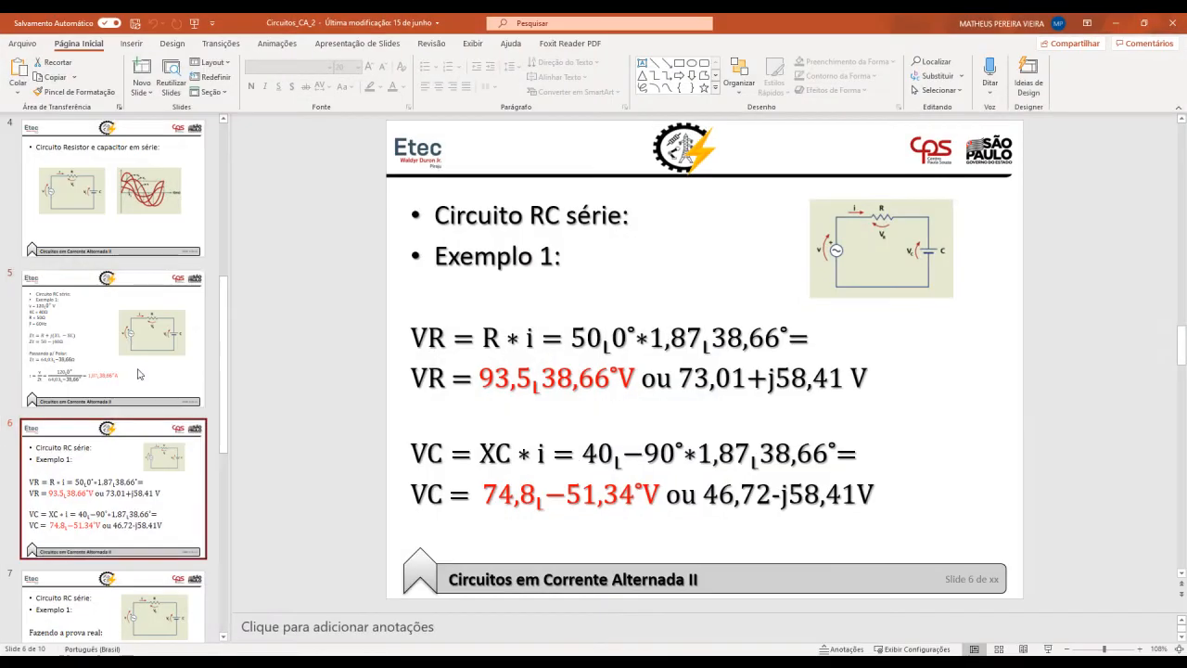
- Check the calculated current magnitude at the end of slide 5 in PowerPoint and go back to slide 6
click(129, 341)
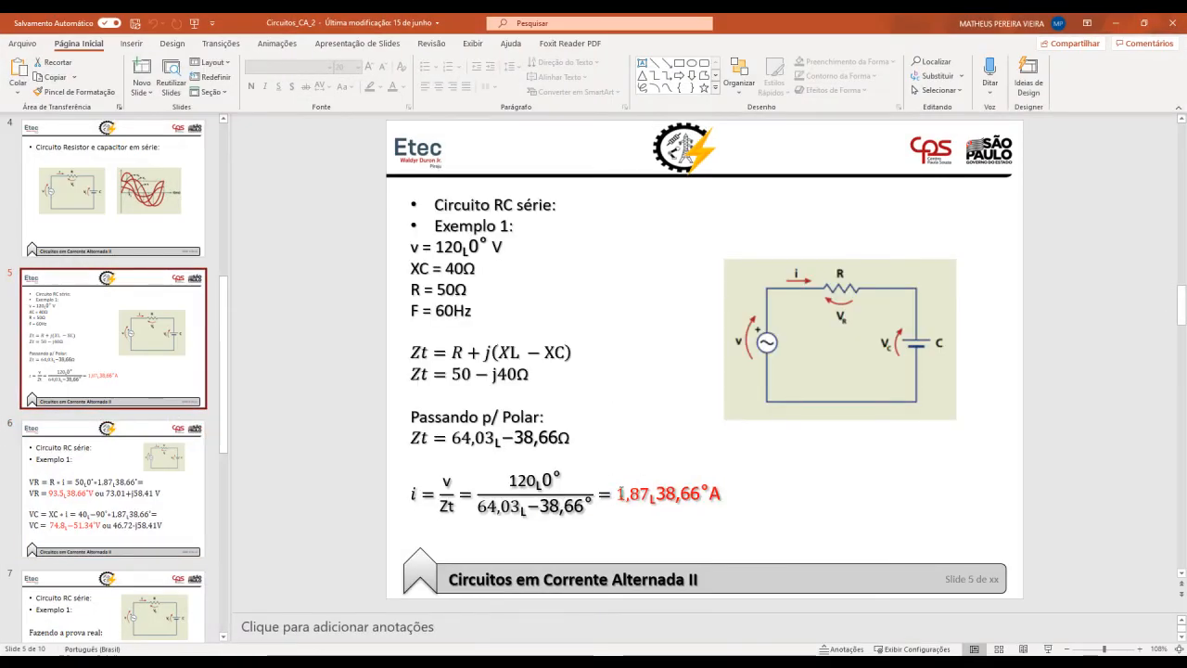
drag(618, 493, 649, 493)
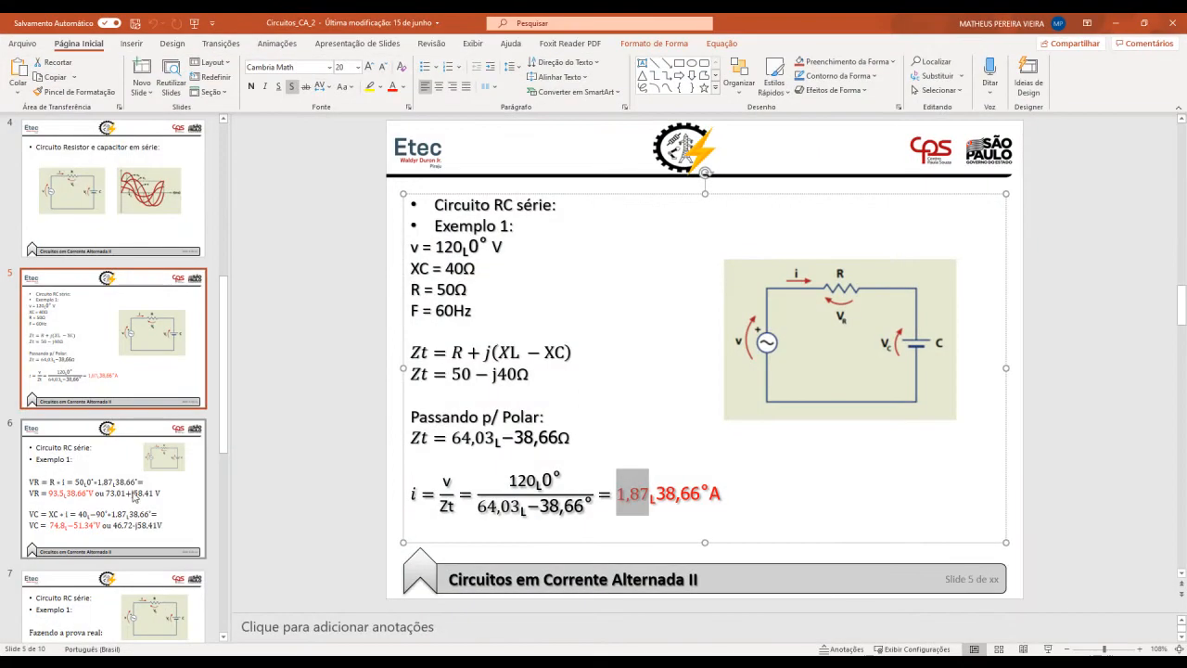
click(135, 496)
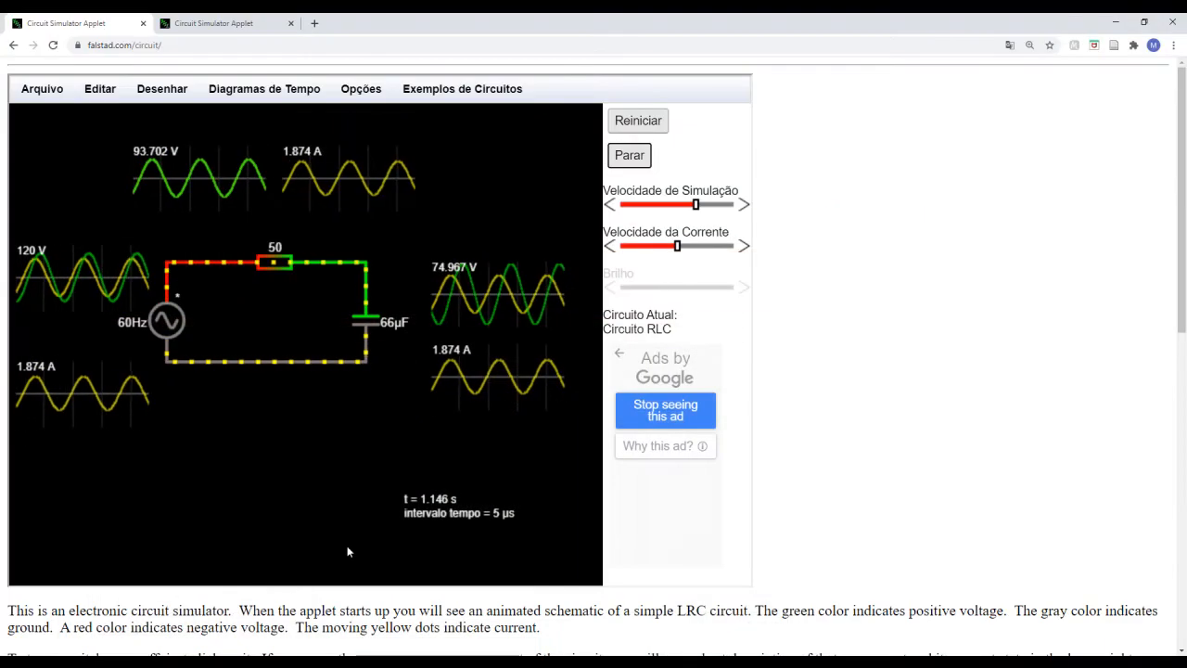
- Examine the voltage and current waveforms of the capacitor, resistor and source scopes in the circuit simulator
mouse_move(444, 285)
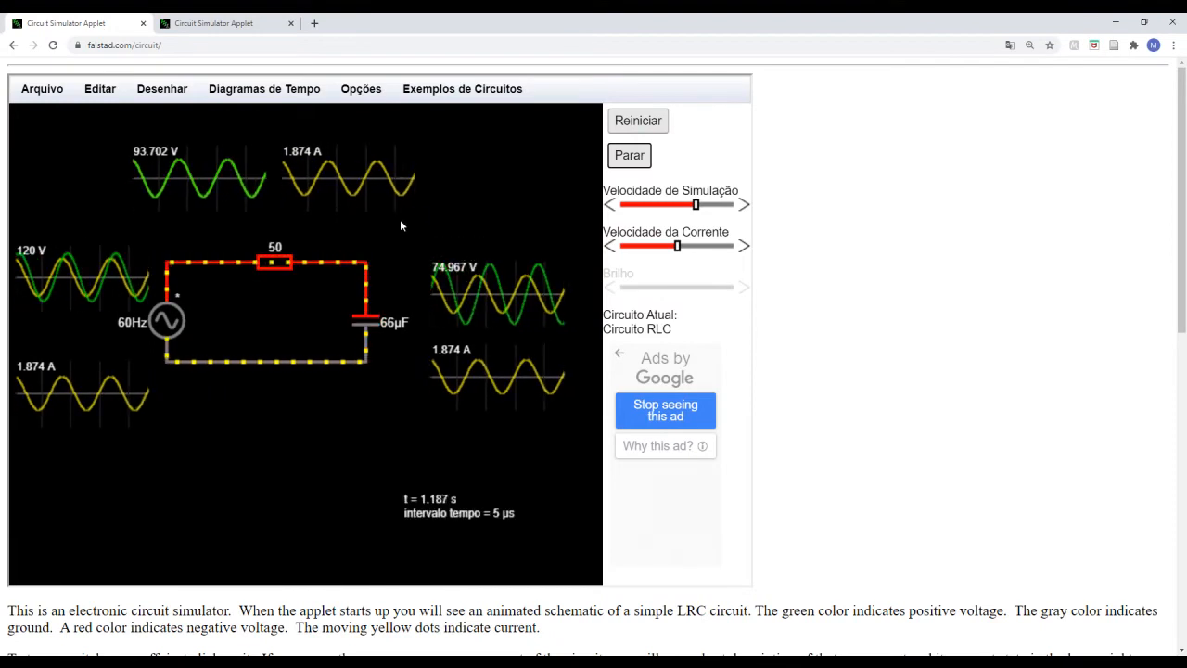
mouse_move(180, 204)
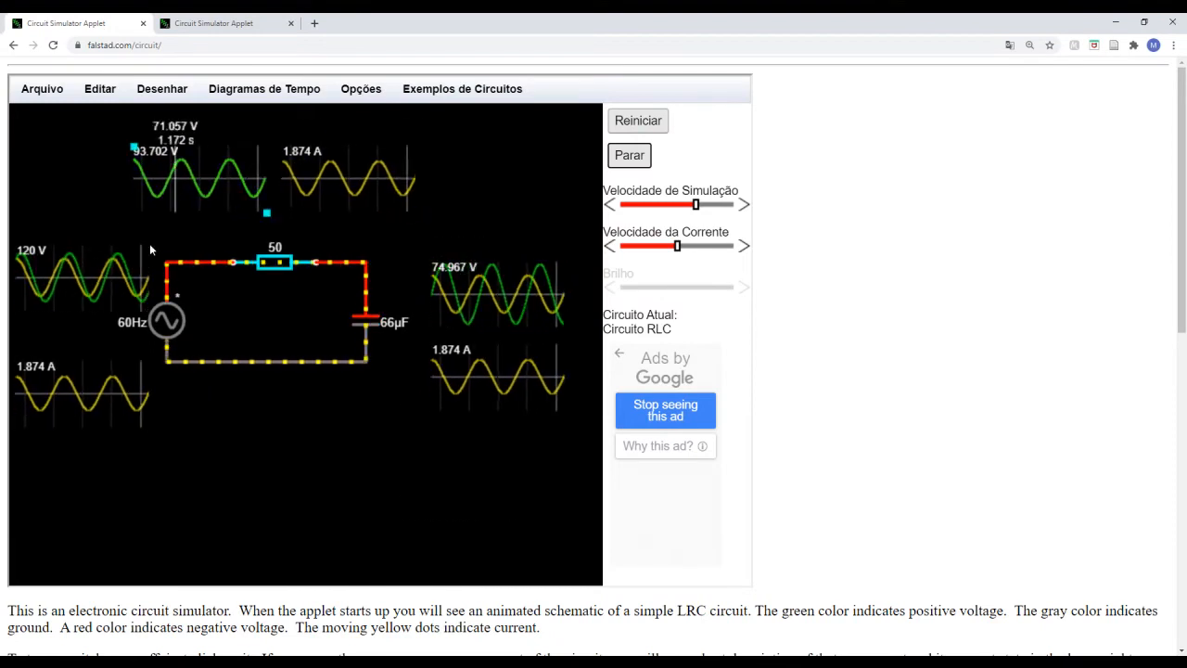
mouse_move(478, 405)
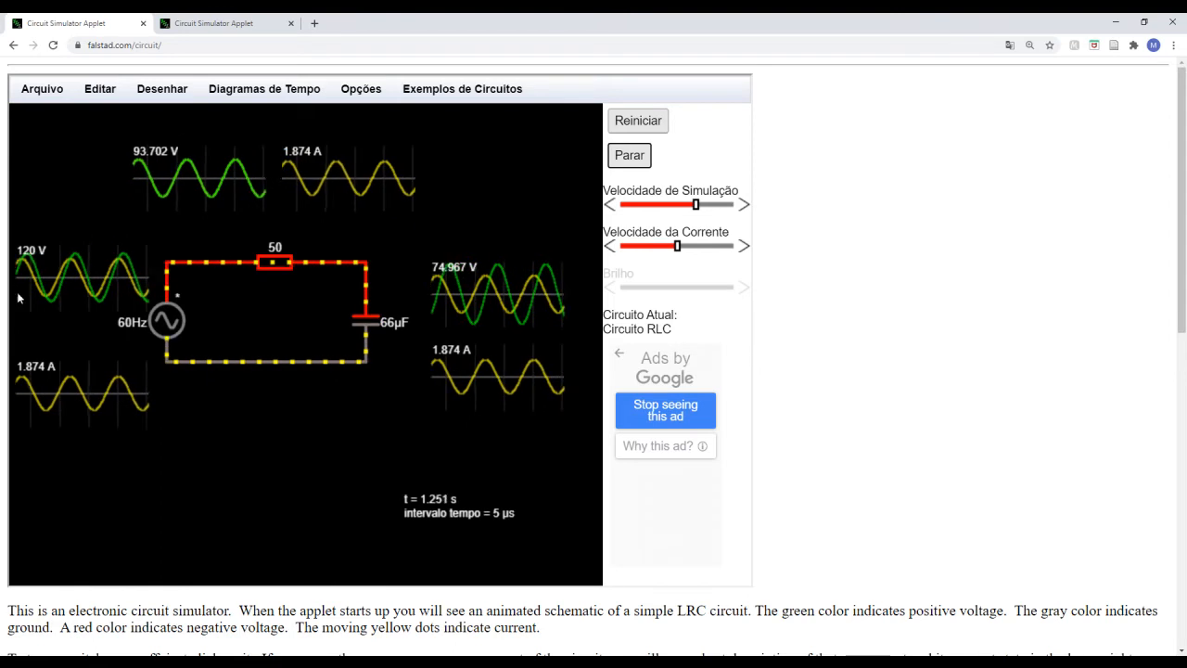
mouse_move(79, 400)
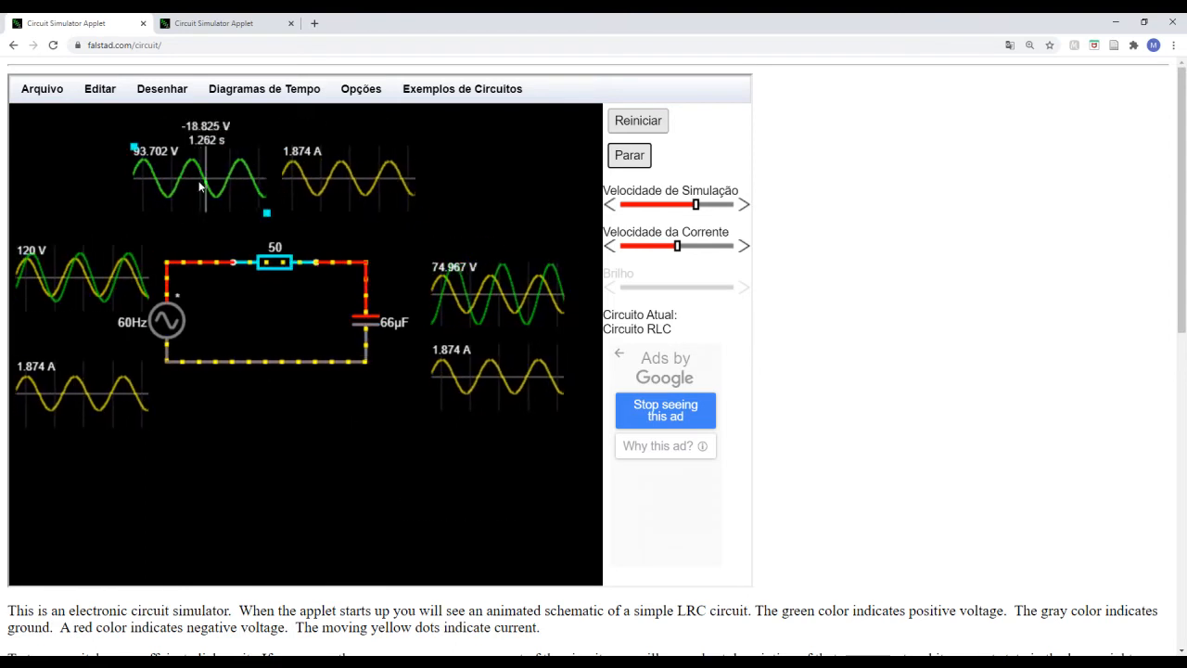
mouse_move(372, 319)
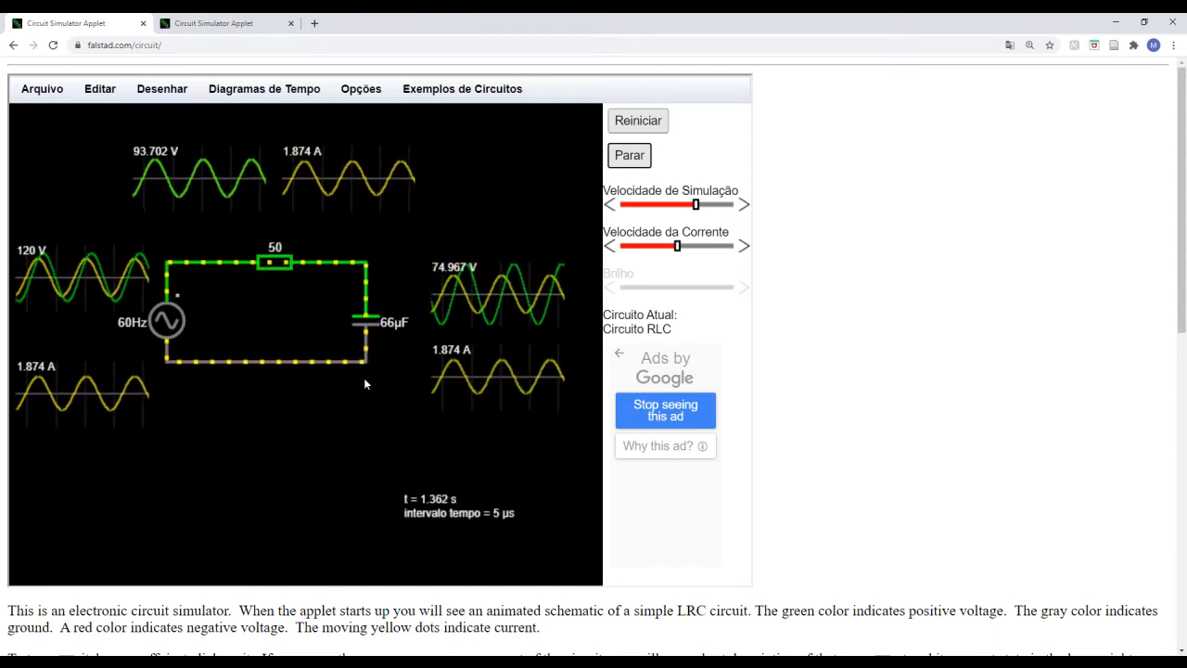
- Switch to PowerPoint, review the Example 1 proof on slide 7 and open the parallel RC Example 2 on slide 9
key(alt+Tab)
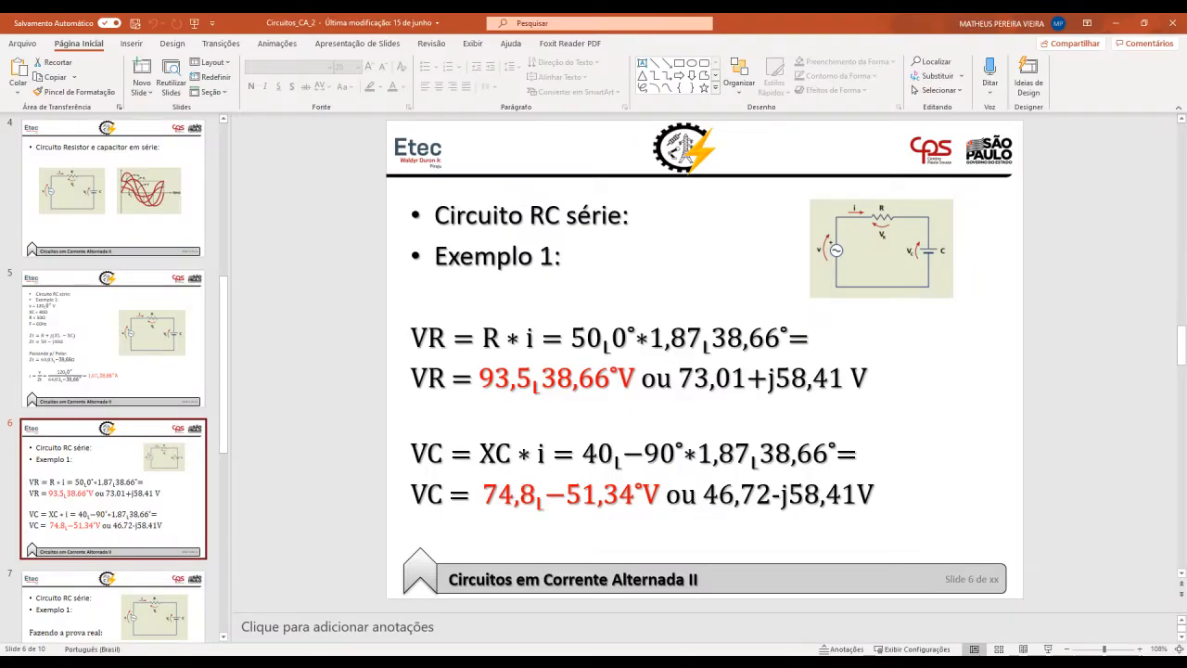
key(alt+Tab)
scroll(111, 371, down, 4)
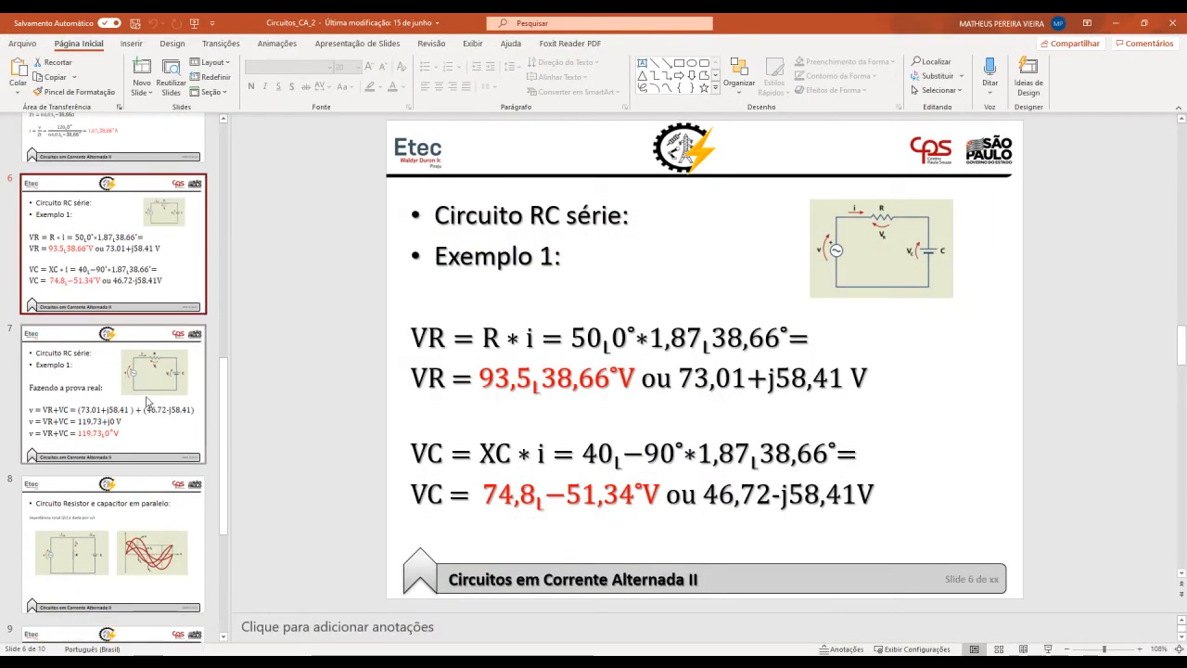
click(147, 400)
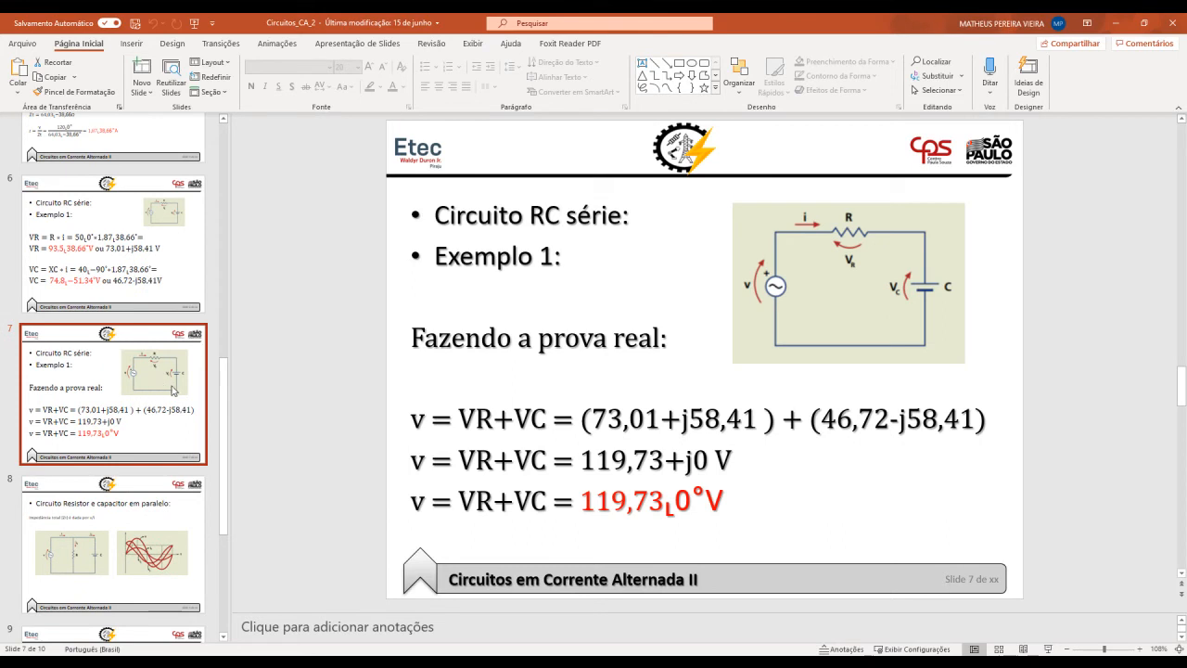
scroll(164, 389, down, 4)
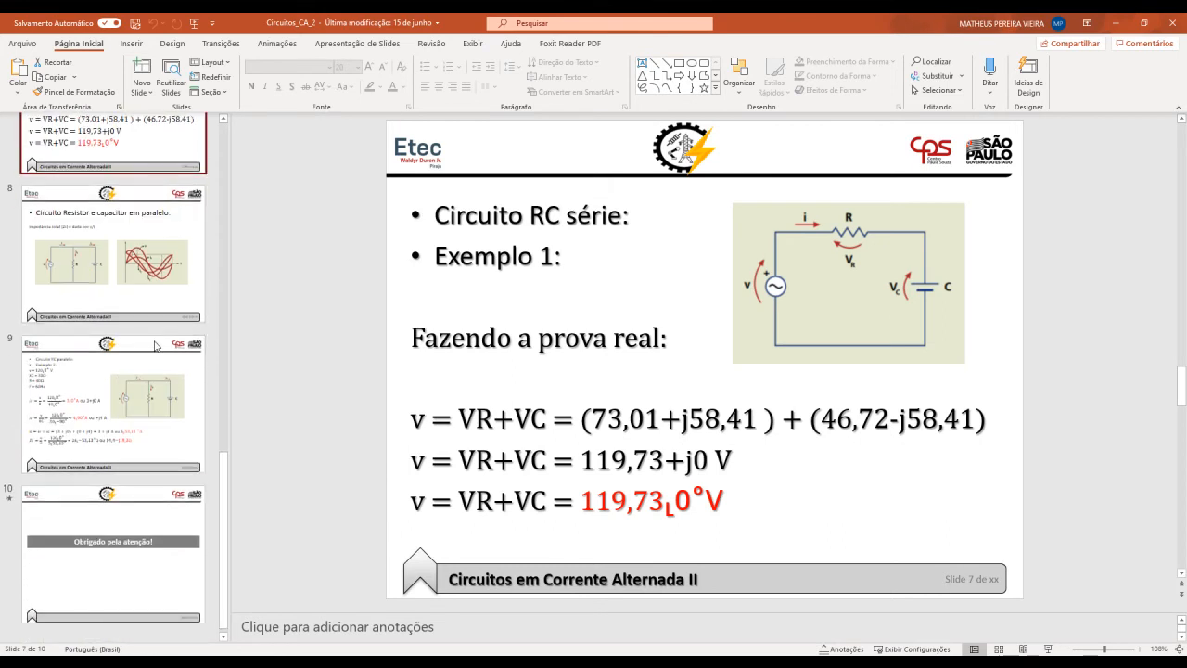
click(137, 379)
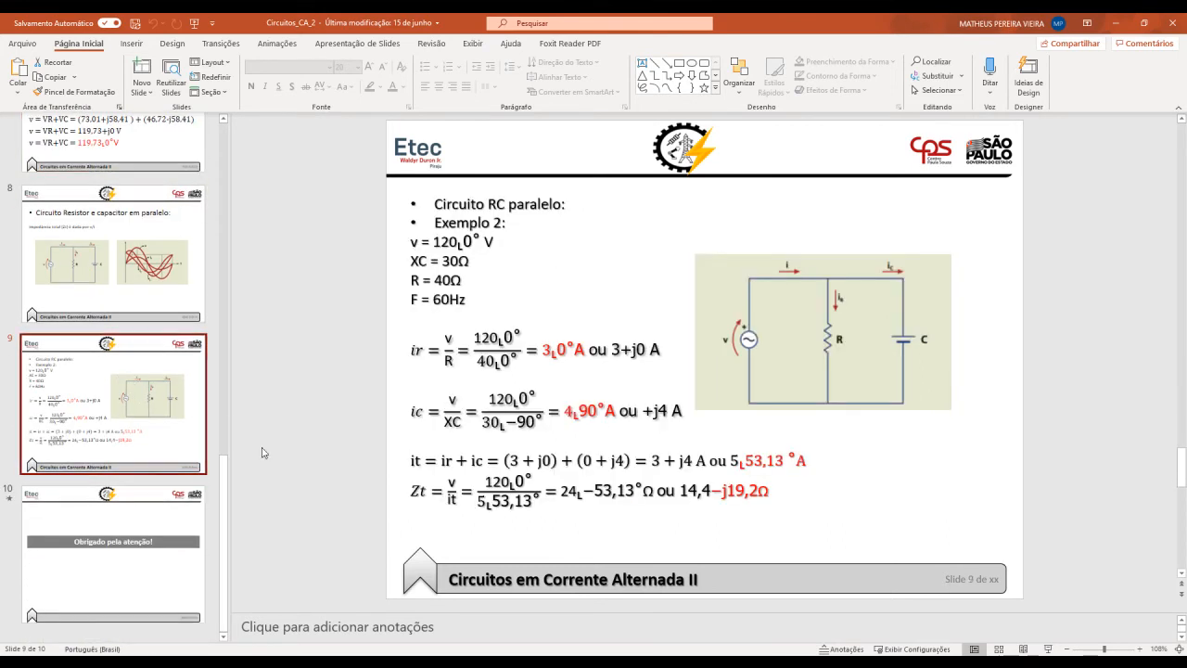
- Switch back to the circuit simulator and stop the series RC simulation
key(alt+Tab)
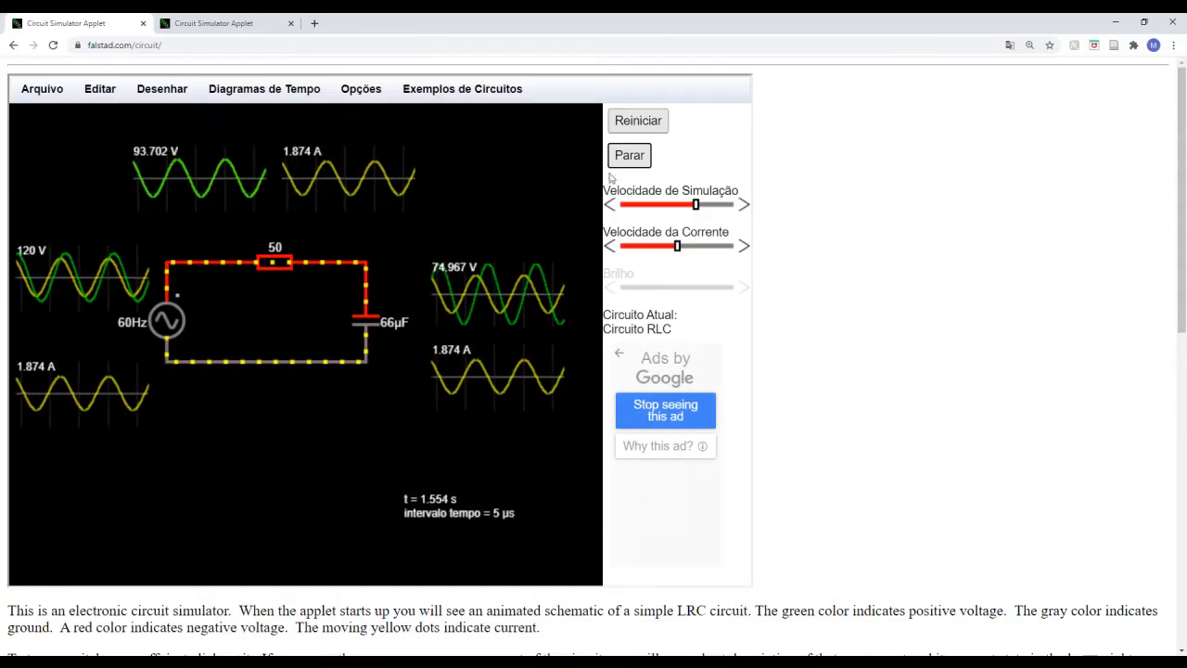
click(640, 158)
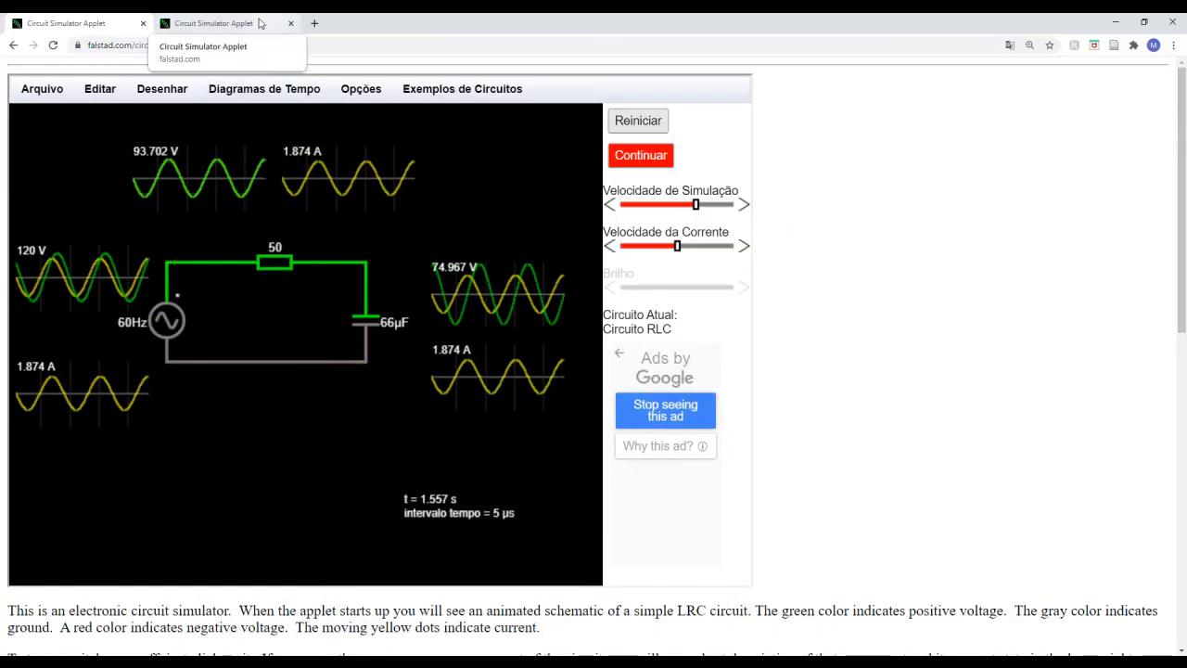
- Delete the entire default RLC circuit in the second simulator tab
click(261, 24)
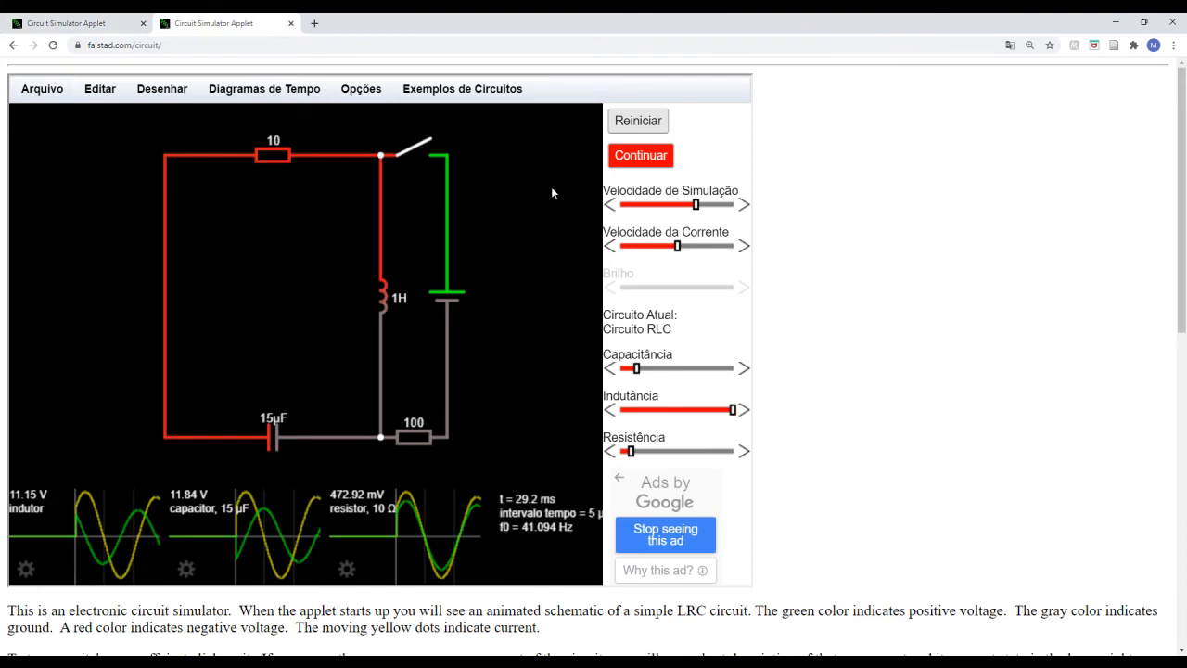
drag(501, 465, 93, 129)
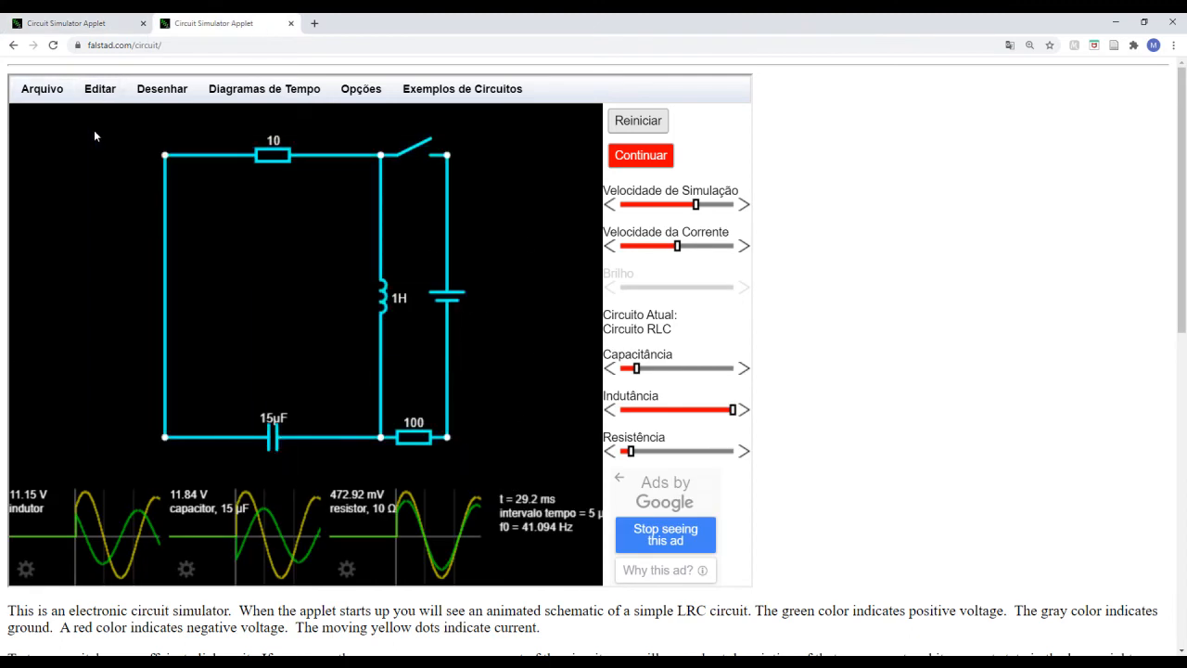
key(Delete)
- Check the parallel RC schematic in PowerPoint, and place a two-terminal AC voltage source vertically in the empty simulator circuit
key(alt+Tab)
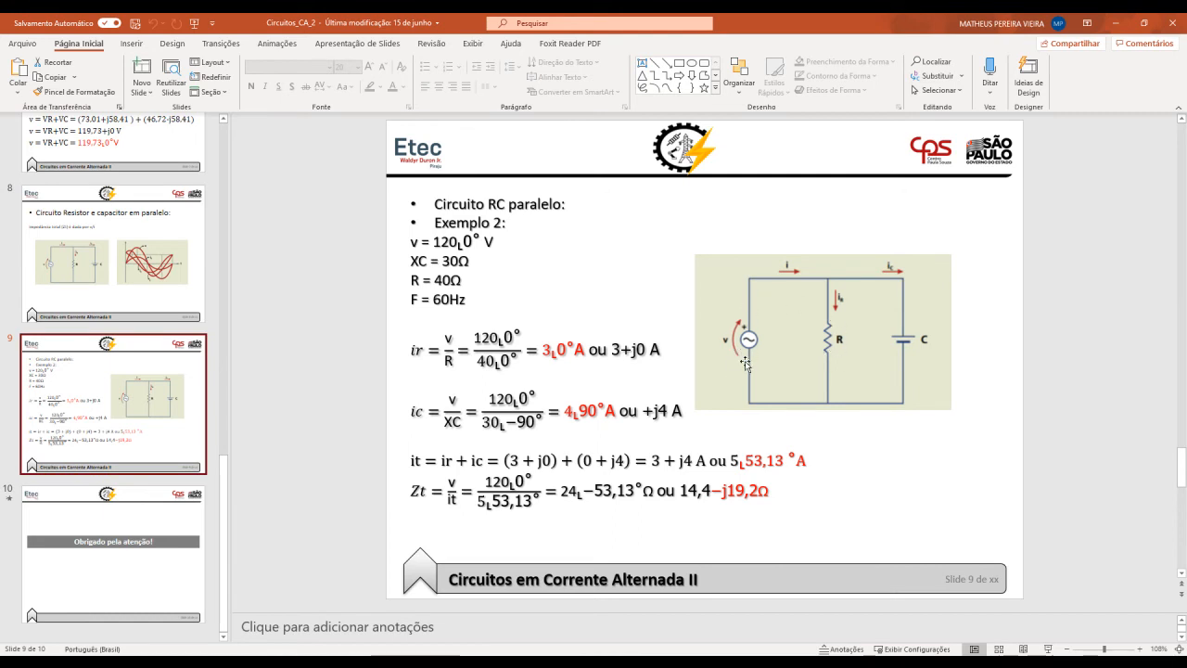
click(1117, 26)
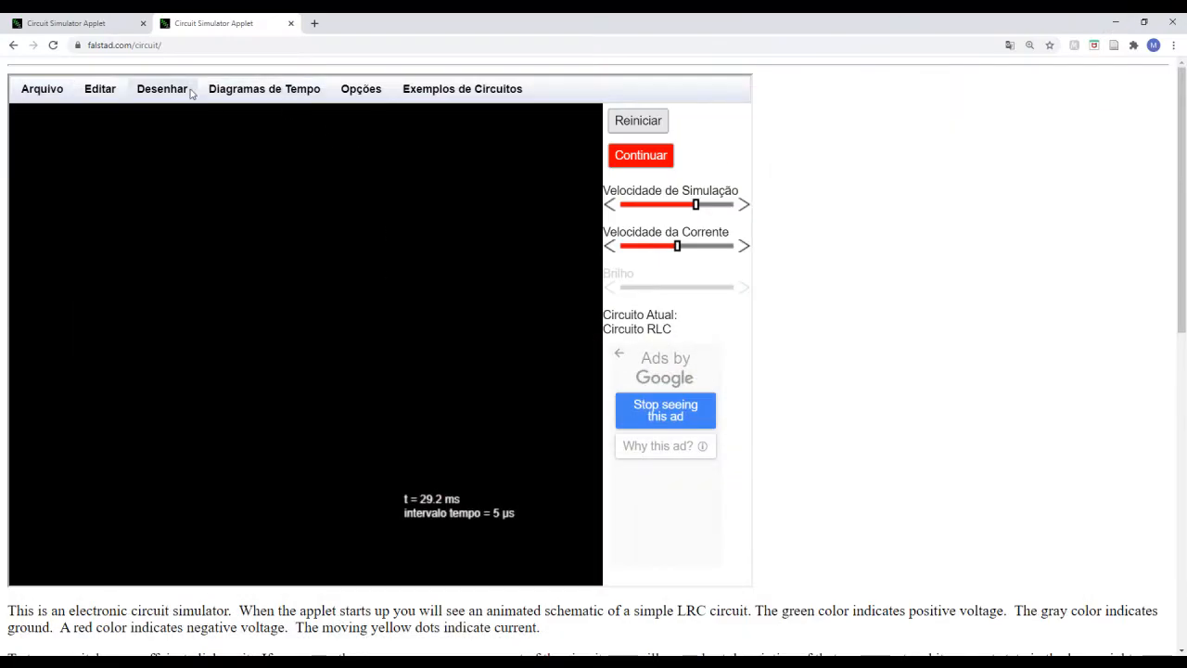
click(194, 93)
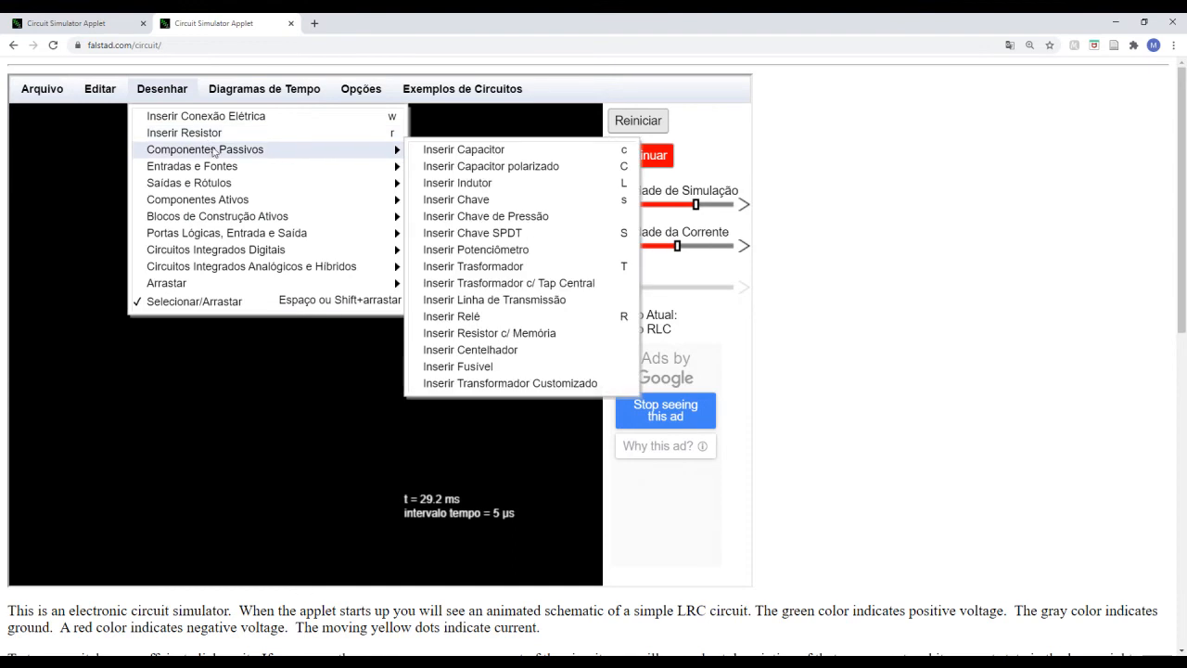
mouse_move(220, 175)
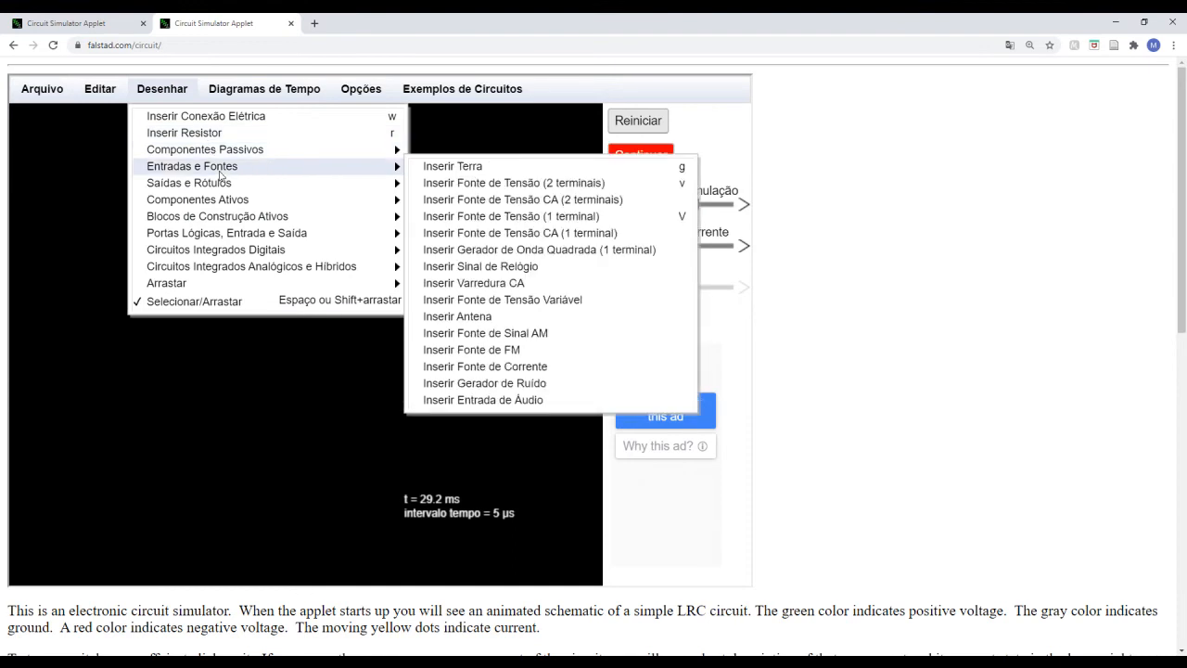
click(492, 199)
drag(167, 282, 168, 375)
- Place a vertical resistor to the right of the AC source, parallel to it
click(169, 96)
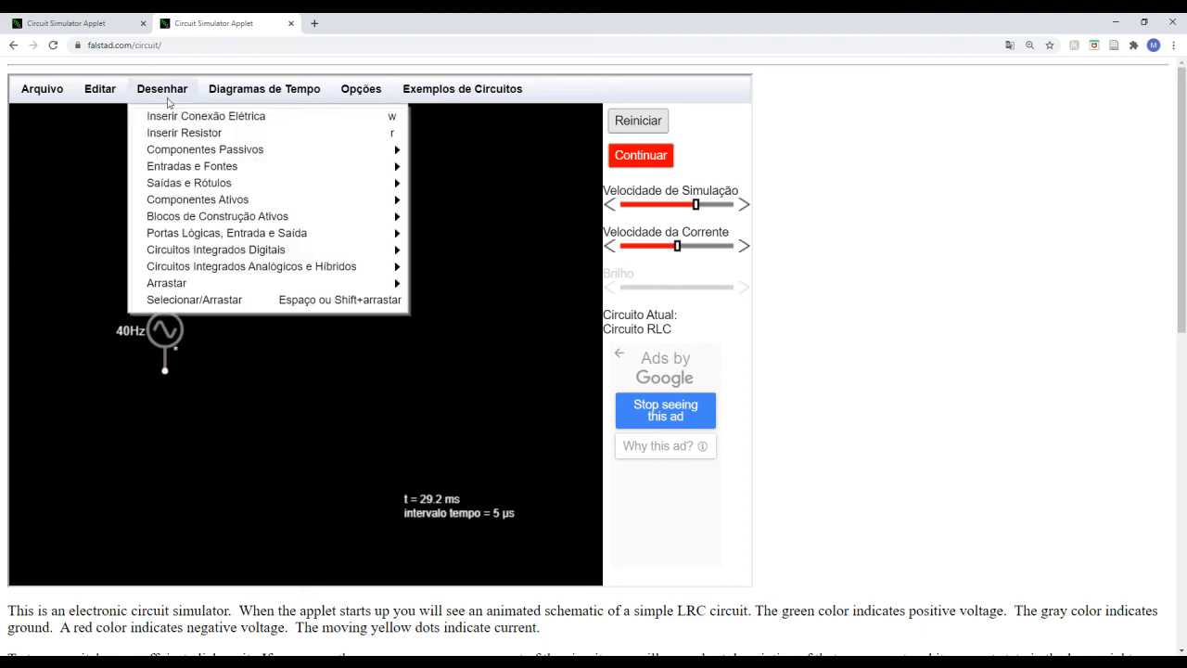
click(247, 135)
drag(266, 285, 270, 400)
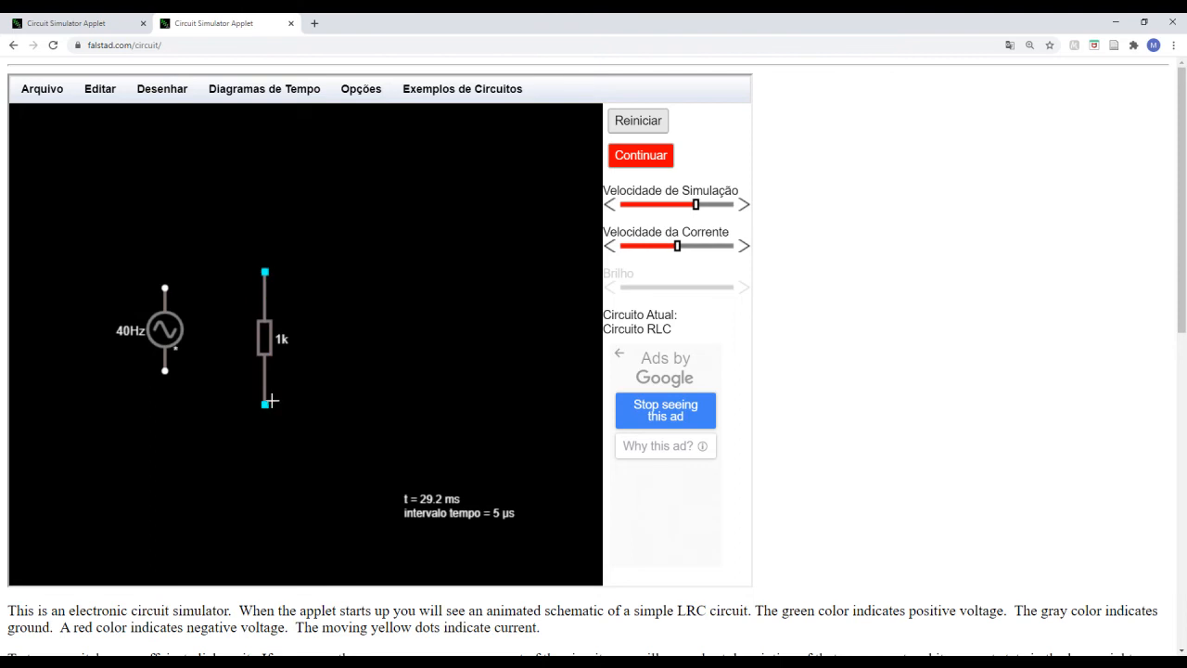
- Place a vertical capacitor to the right of the resistor, parallel to it
click(176, 95)
mouse_move(241, 225)
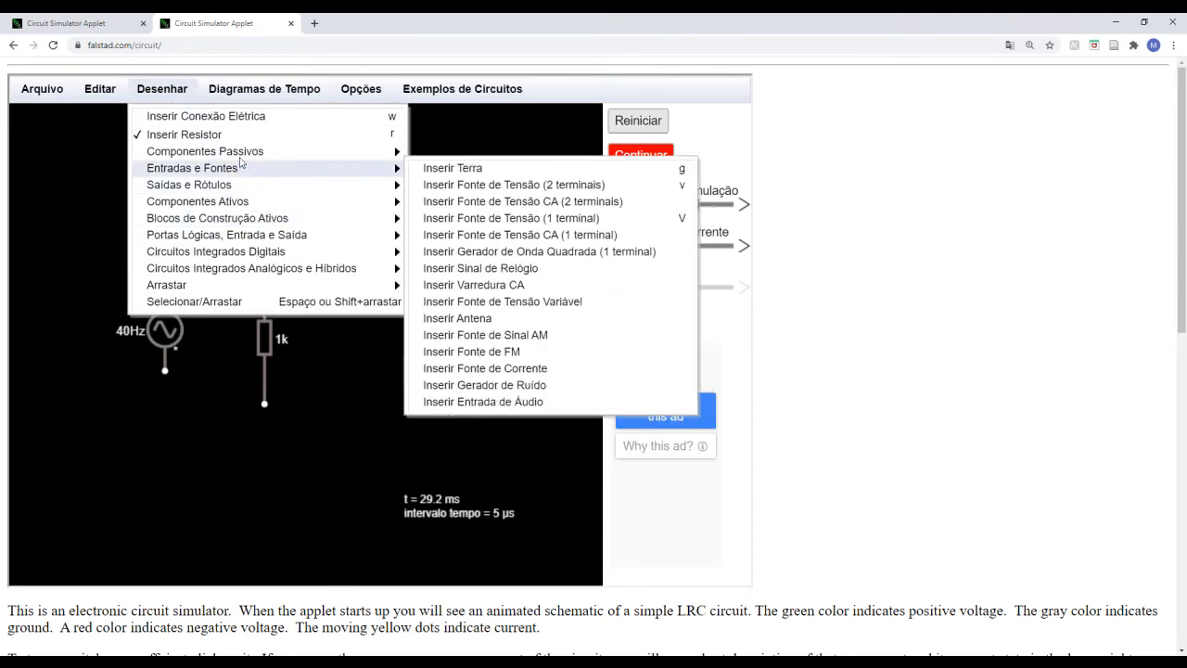
mouse_move(269, 152)
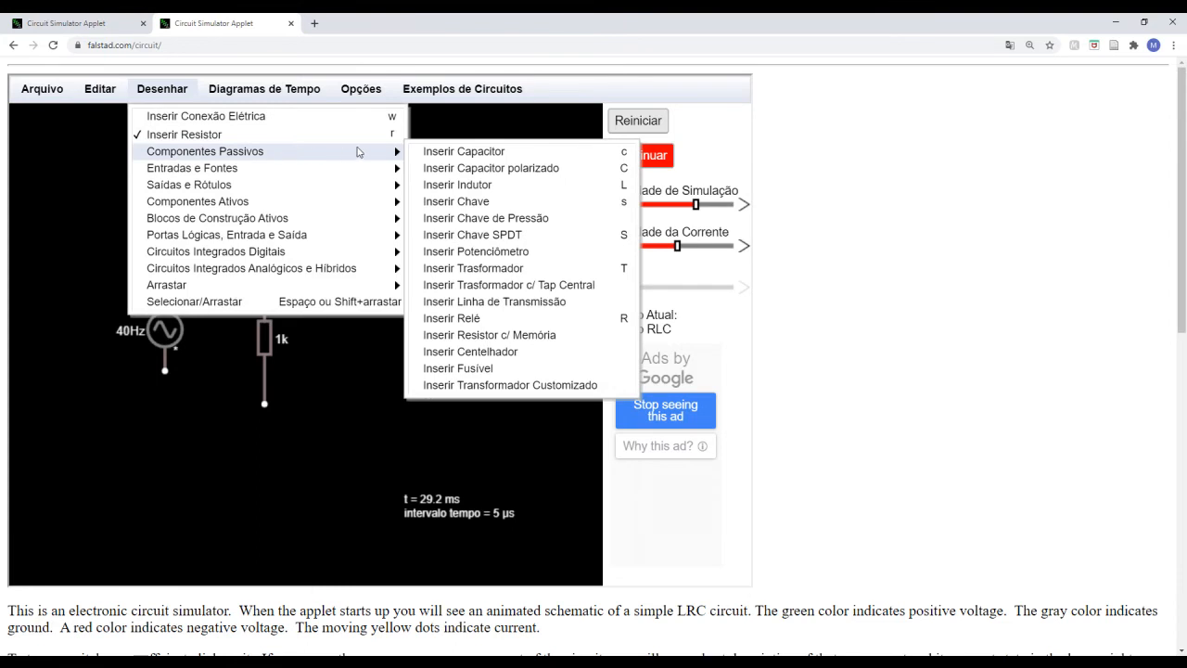
click(489, 152)
drag(348, 305, 351, 387)
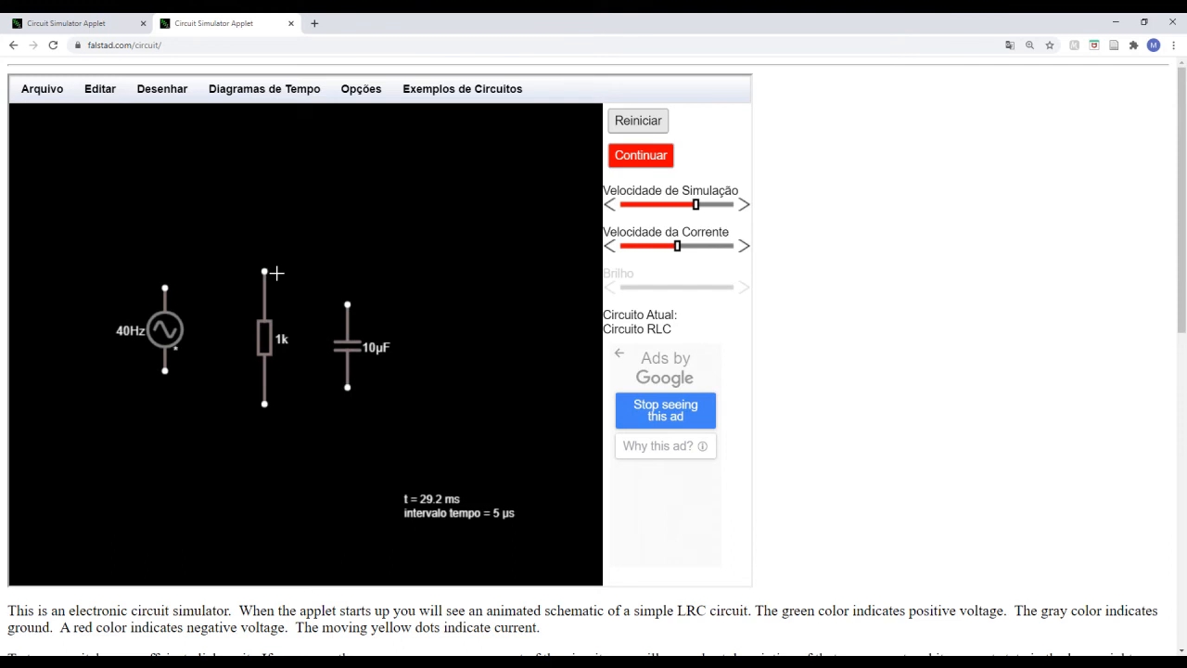
- Adjust the terminals of the resistor, capacitor and AC source so the three components line up vertically
drag(269, 272, 271, 306)
drag(269, 365, 269, 349)
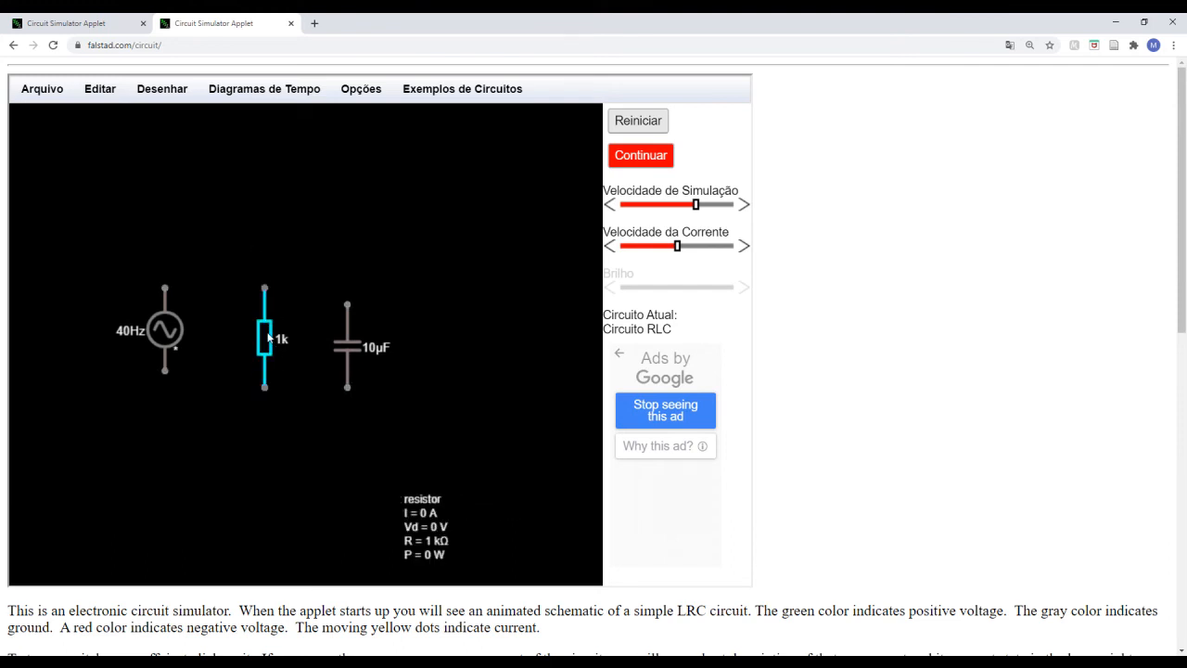
drag(347, 305, 348, 289)
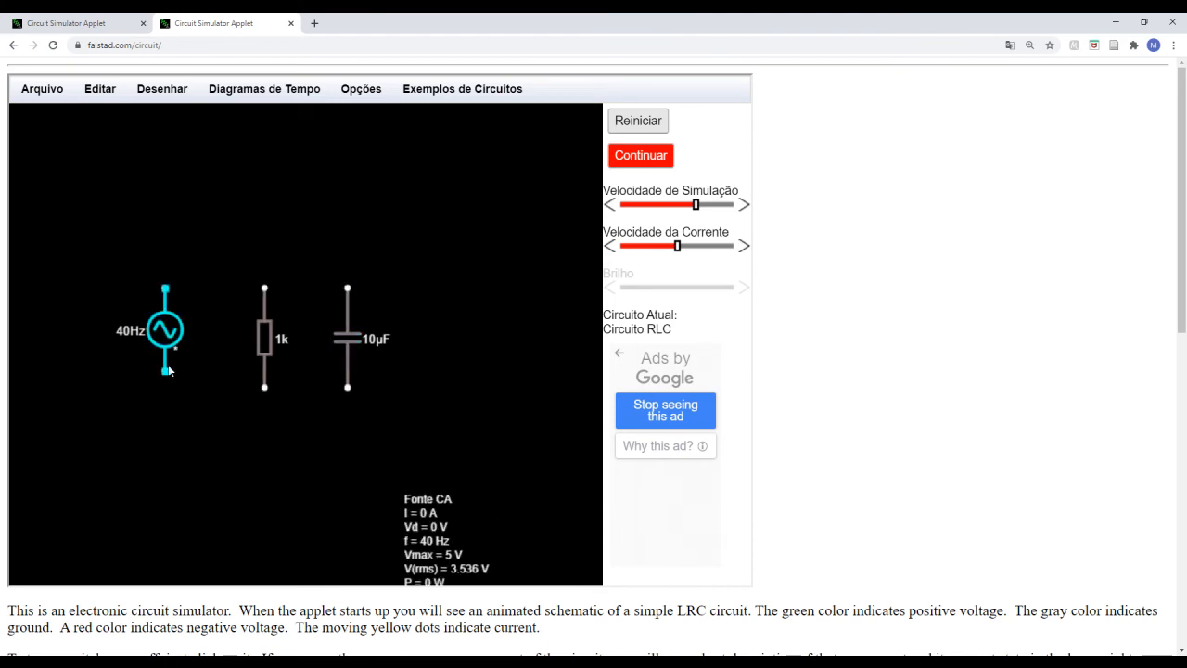
drag(167, 377, 167, 387)
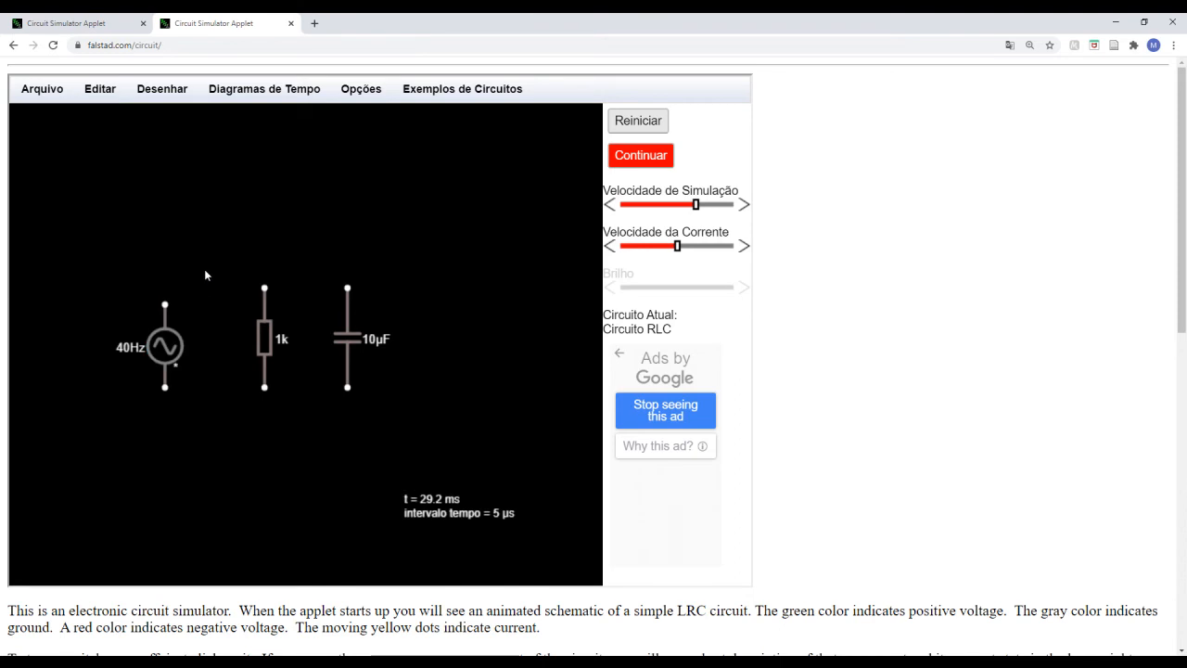
- Wire the upper and lower terminals of the AC source, resistor and capacitor together in parallel
mouse_move(168, 291)
mouse_down()
mouse_move(265, 273)
mouse_move(265, 288)
mouse_up()
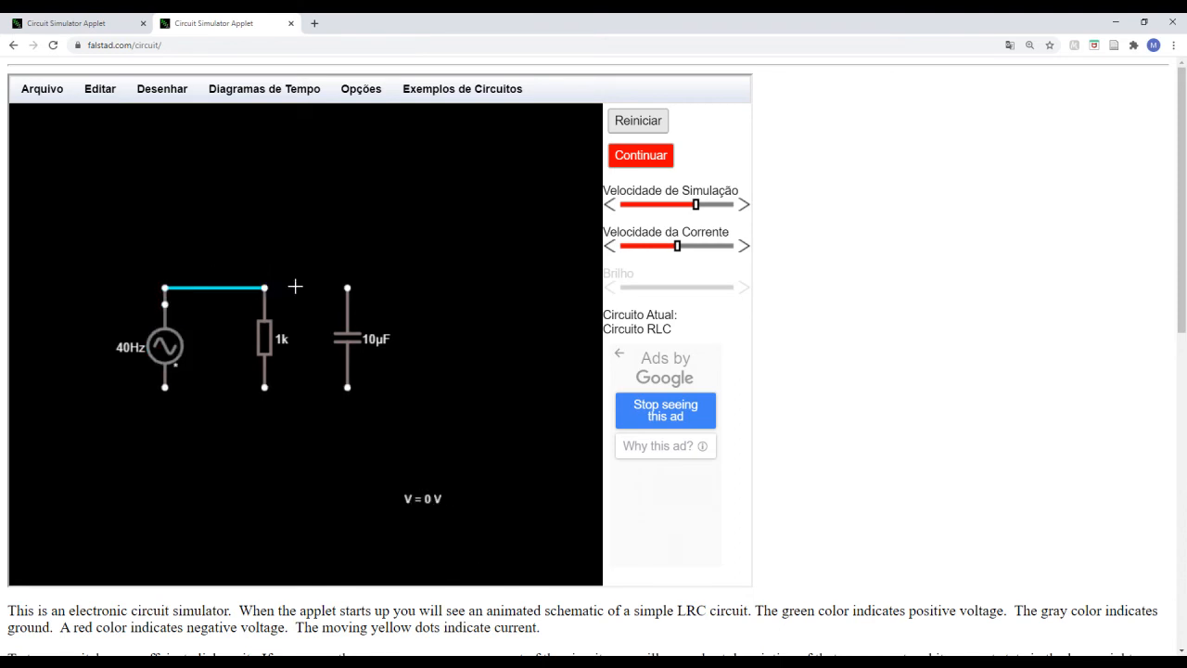
drag(166, 387, 348, 387)
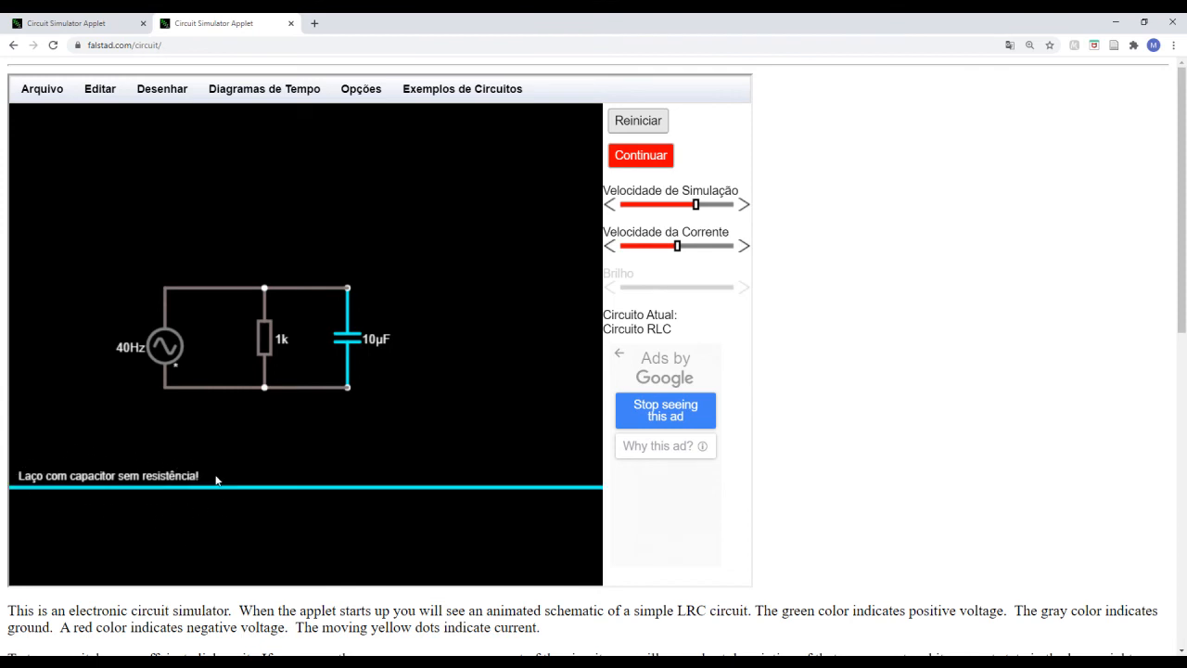
double_click(353, 341)
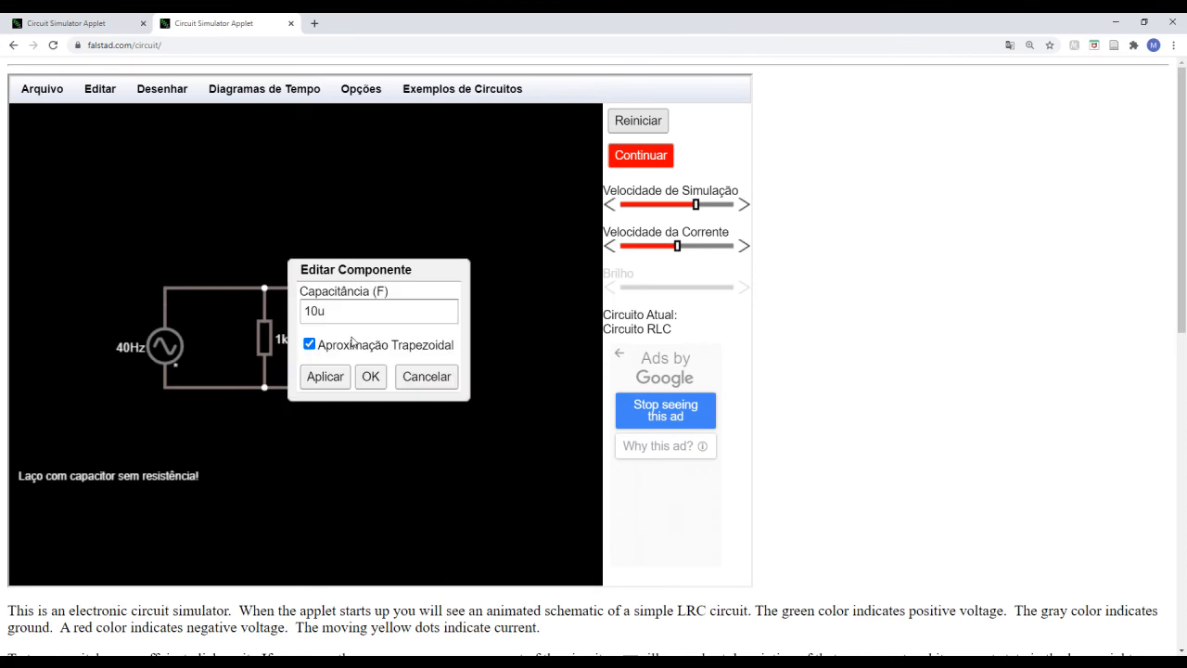
click(353, 310)
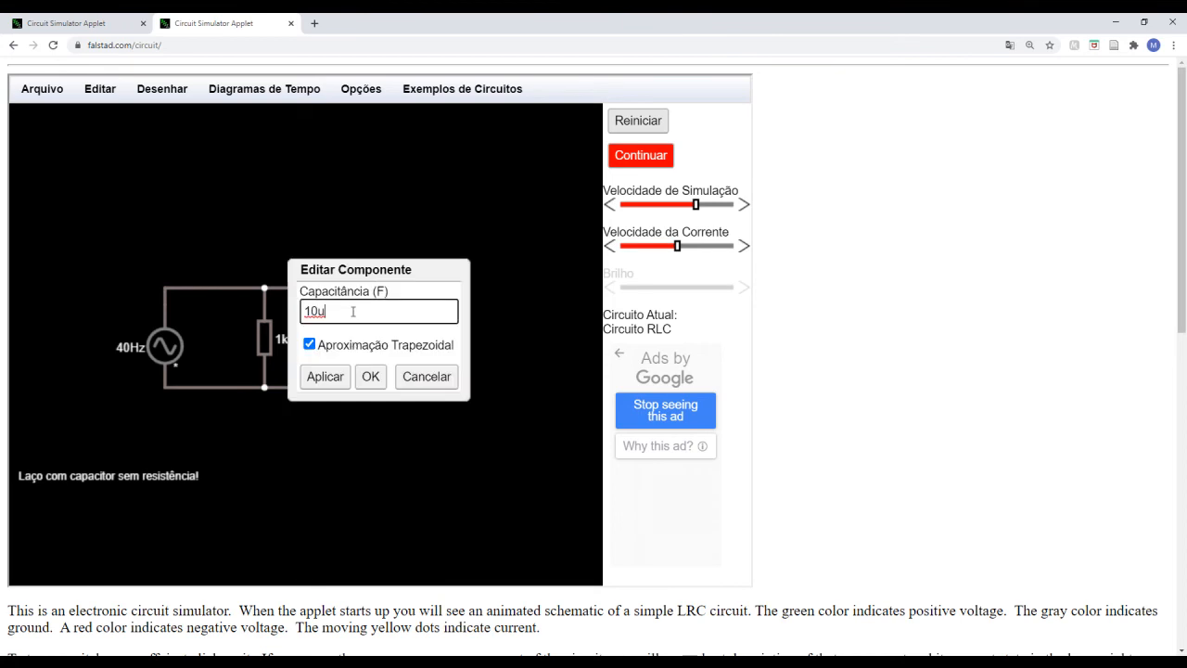
key(Return)
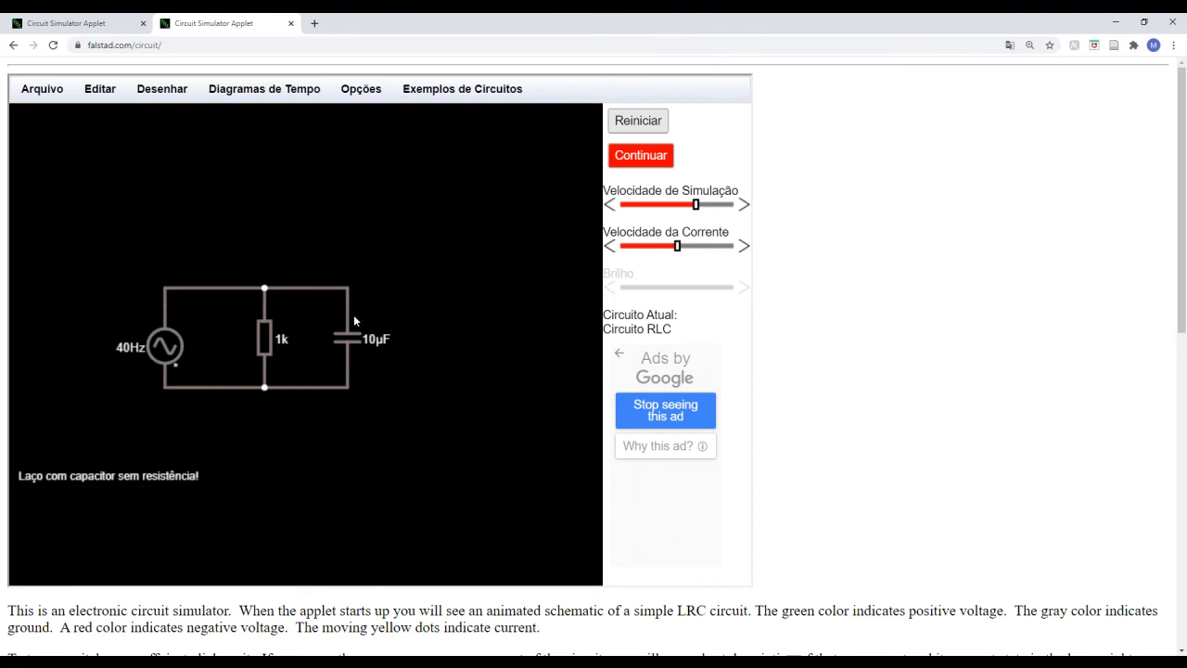
- Delete the horizontal wires joining the source, resistor and capacitor, and move the capacitor down to free space above it
drag(364, 295, 364, 295)
click(317, 281)
key(Delete)
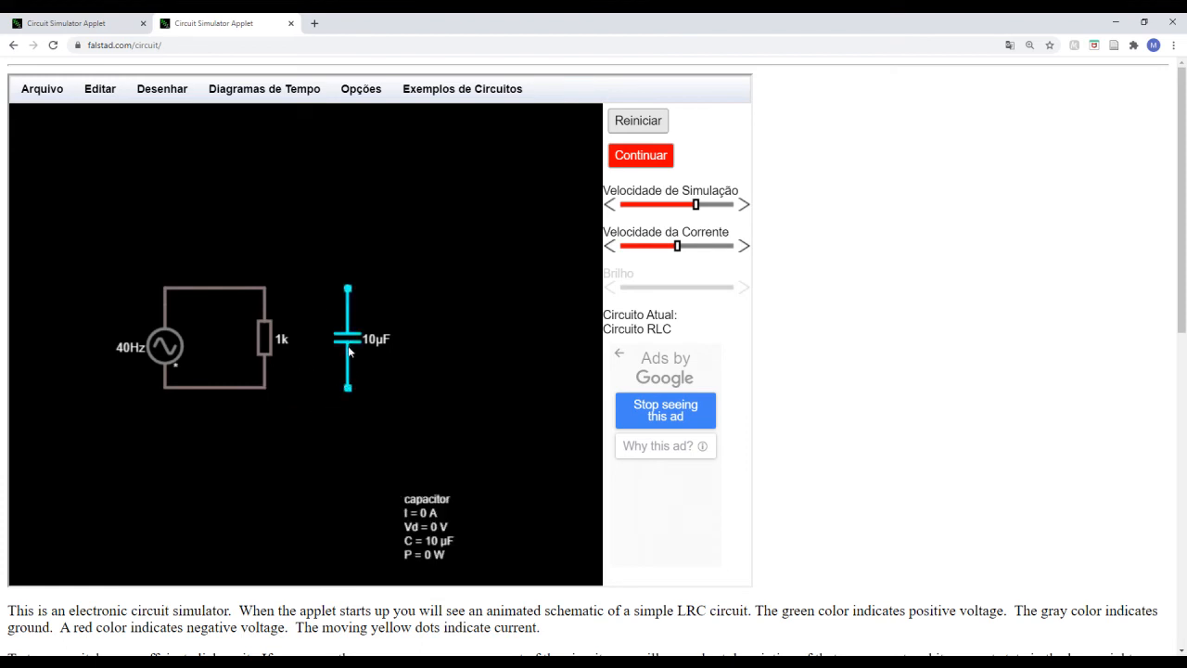
drag(348, 351, 352, 370)
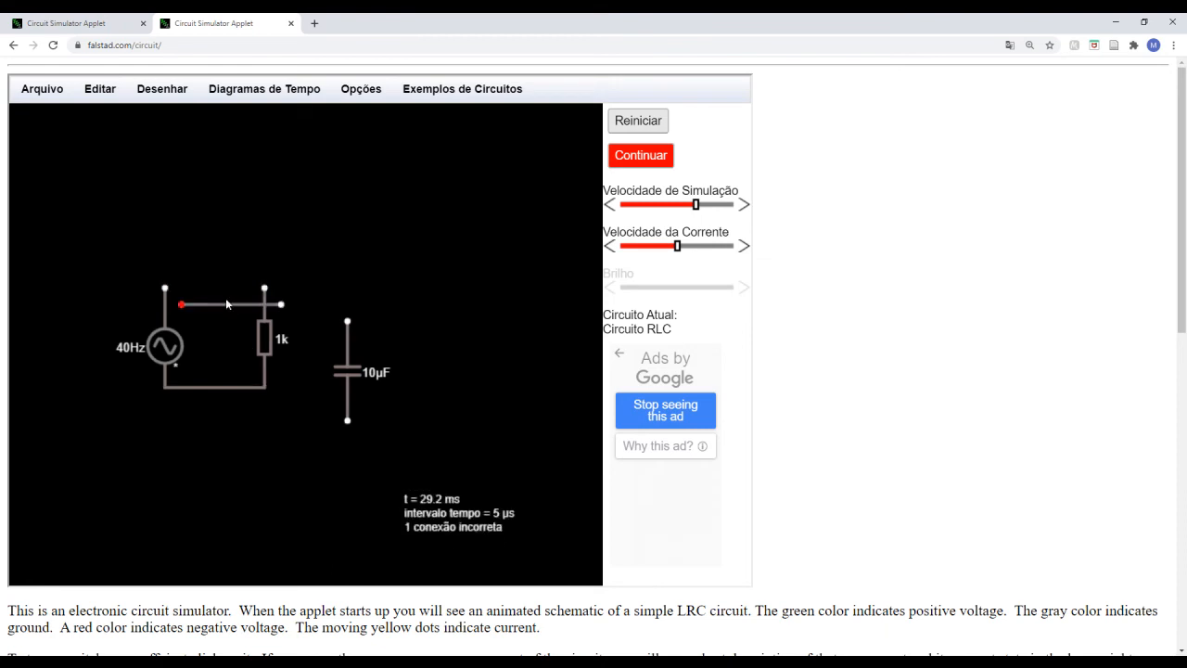
key(Delete)
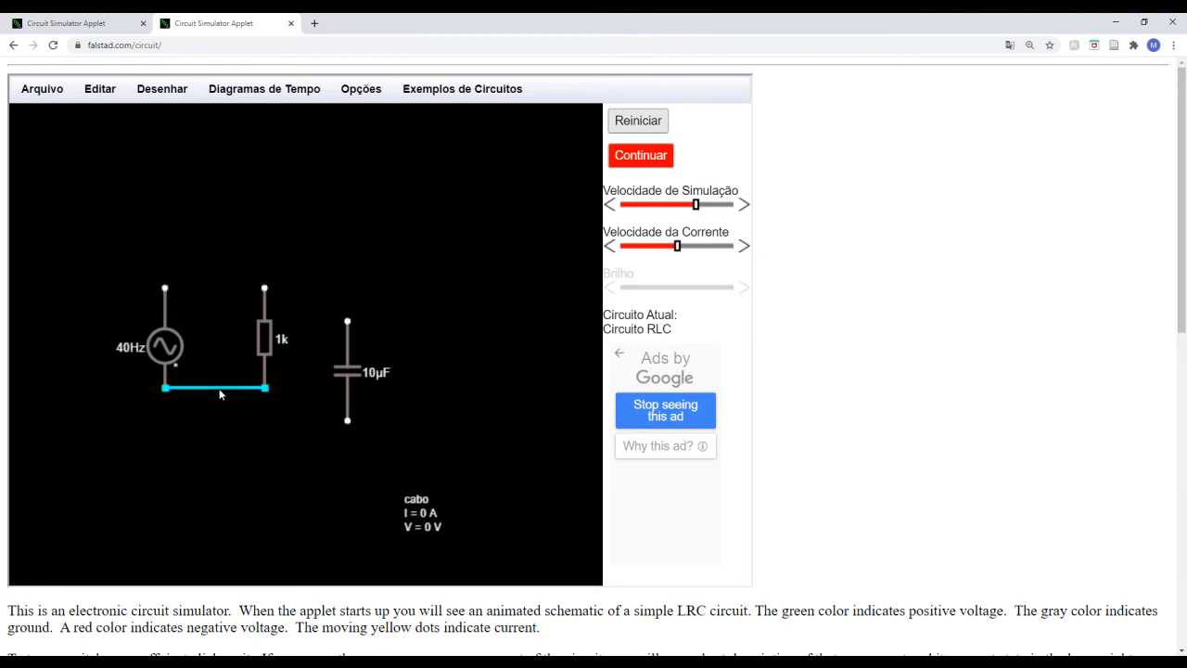
key(Delete)
- Add a vertical resistor in series above the capacitor and set its resistance to 1 ohm
click(162, 89)
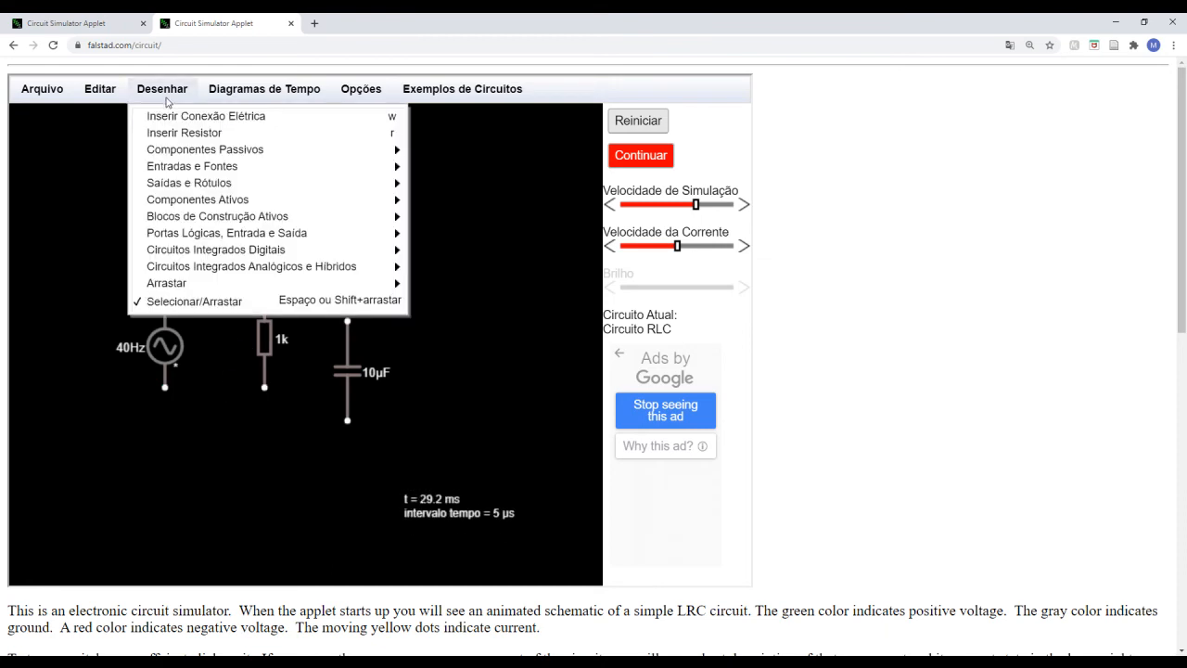
click(202, 134)
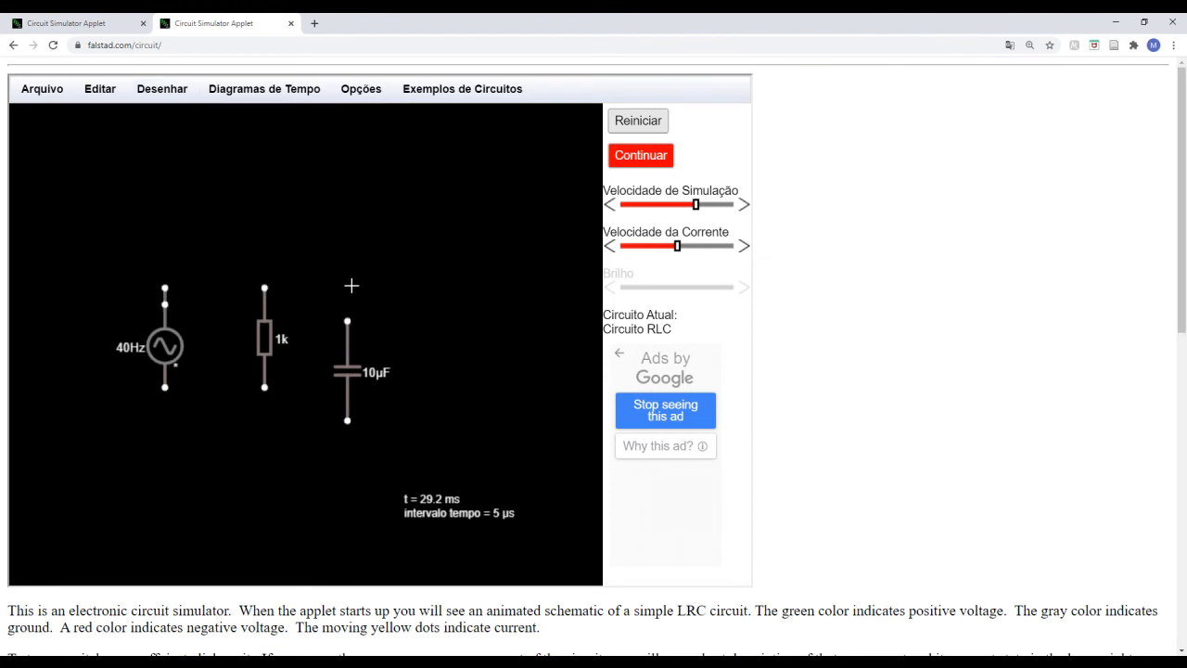
drag(350, 255, 353, 226)
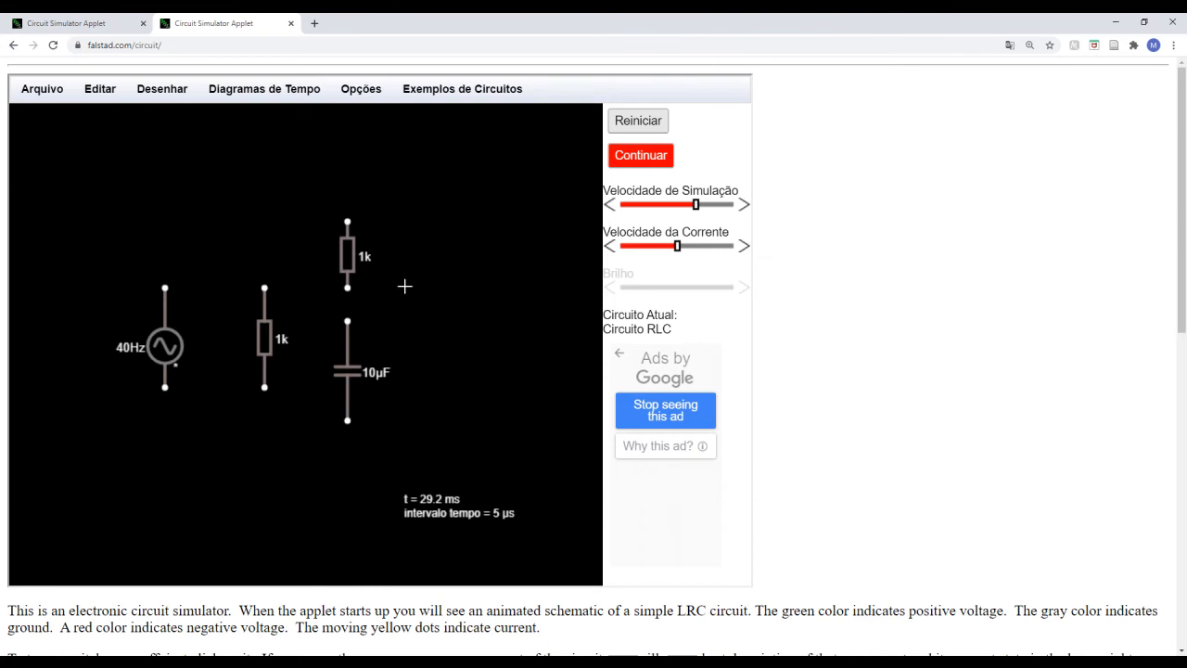
drag(347, 259, 348, 276)
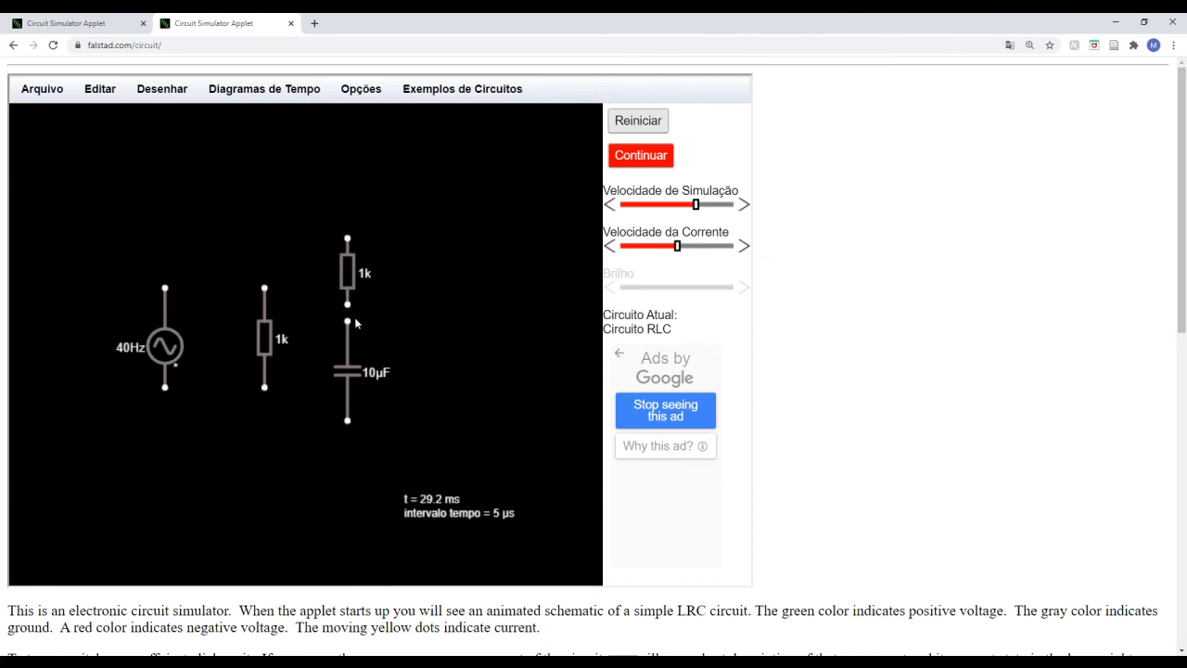
double_click(347, 270)
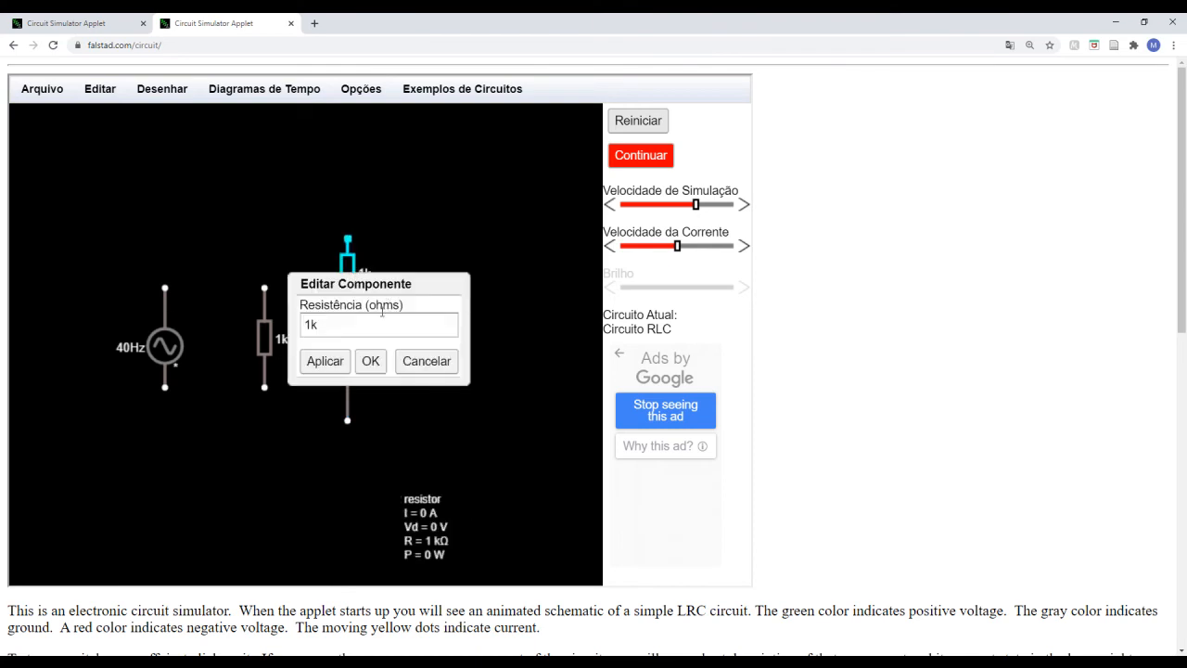
click(370, 361)
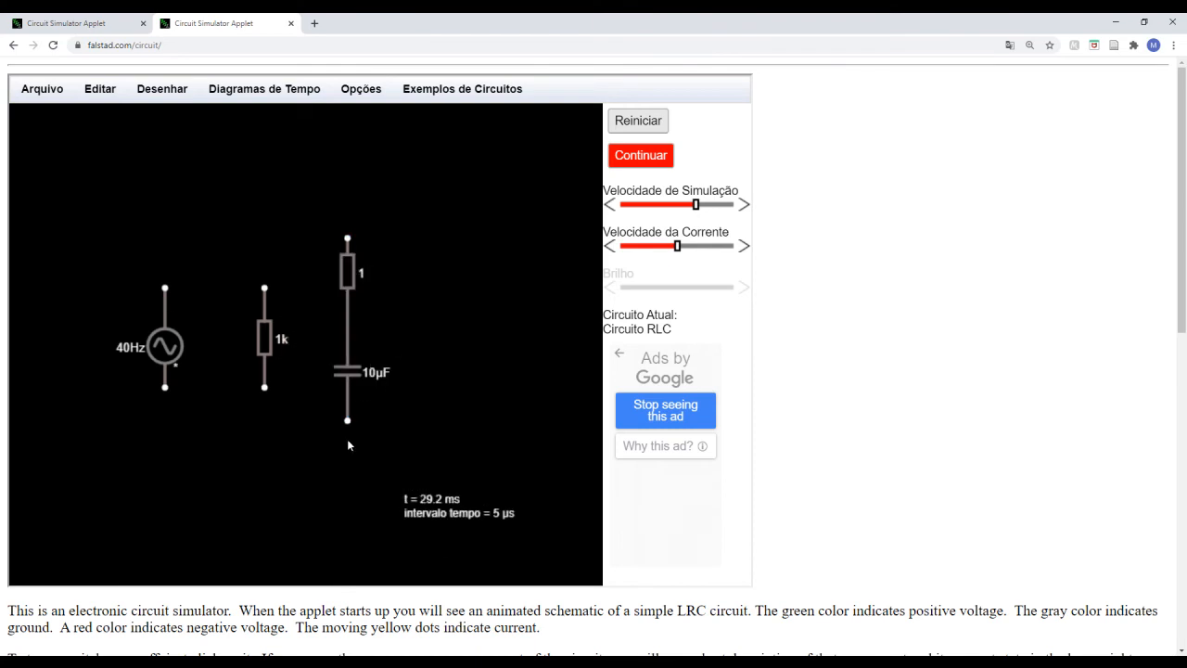
- Extend both ends of the middle resistor and the AC source to match the height of the resistor-capacitor branch
drag(266, 295, 265, 238)
drag(266, 394, 271, 428)
drag(169, 309, 165, 238)
drag(176, 390, 173, 427)
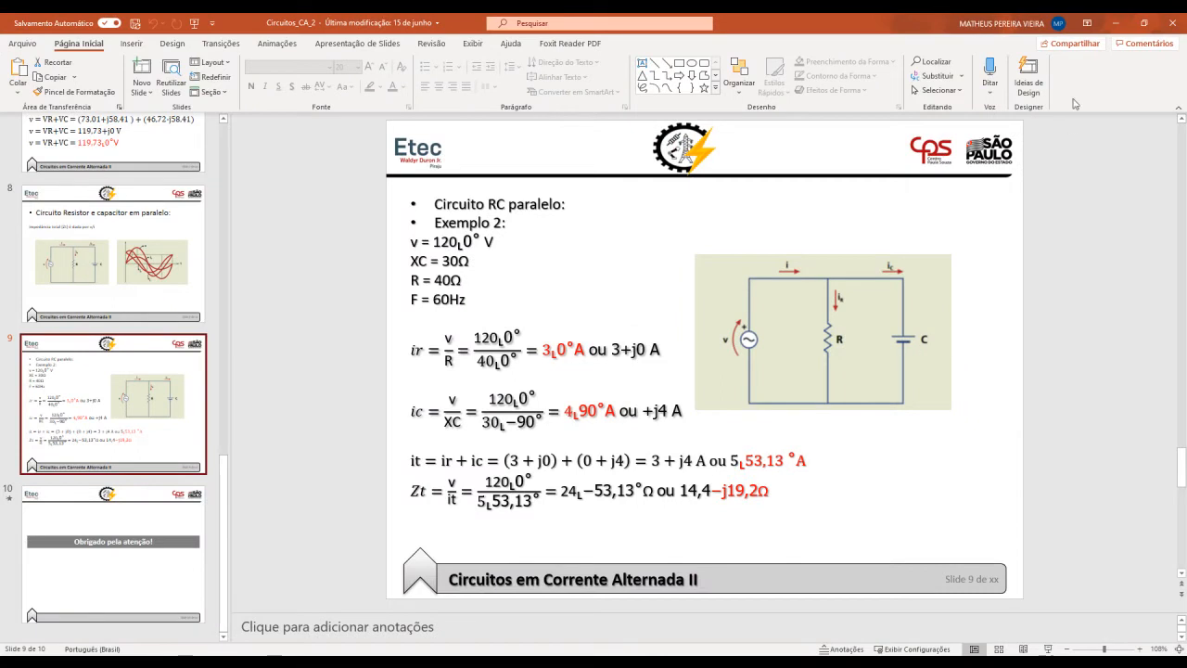
- Return from PowerPoint to the simulator and wire the three branches together along their upper and lower ends
click(1116, 23)
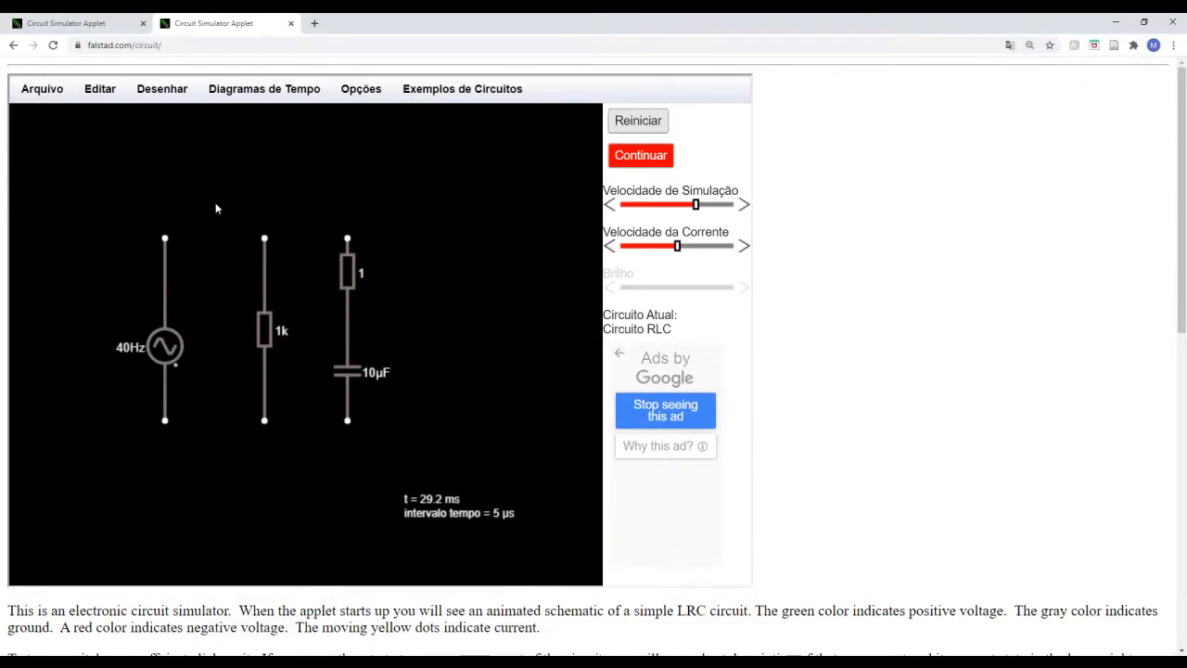
drag(164, 238, 347, 238)
drag(162, 419, 349, 424)
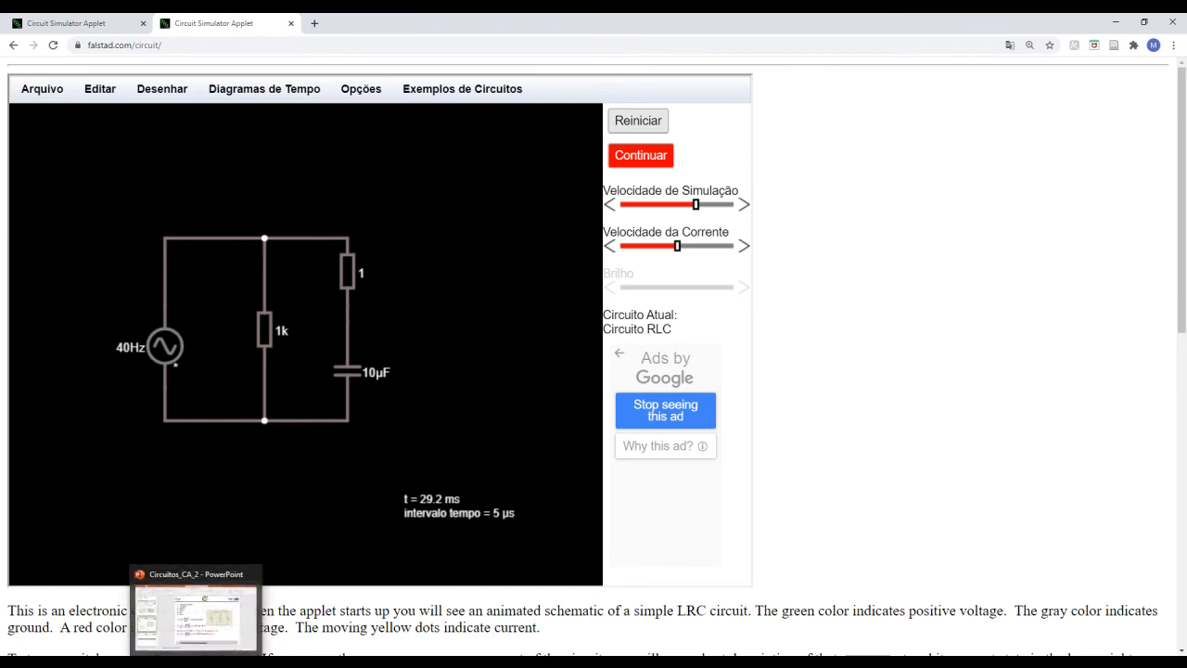
- Check the Example 2 values in PowerPoint, and set the AC source to a maximum voltage of 120 V and a frequency of 60 Hz
click(195, 662)
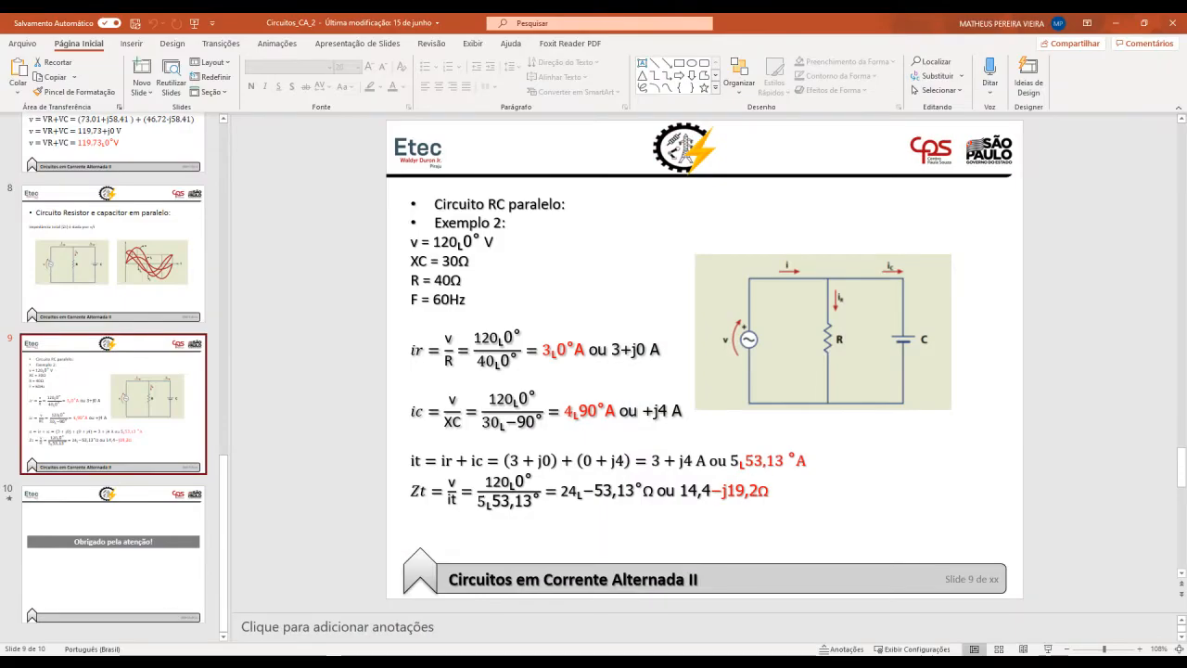
click(185, 663)
double_click(162, 355)
double_click(339, 229)
text(120)
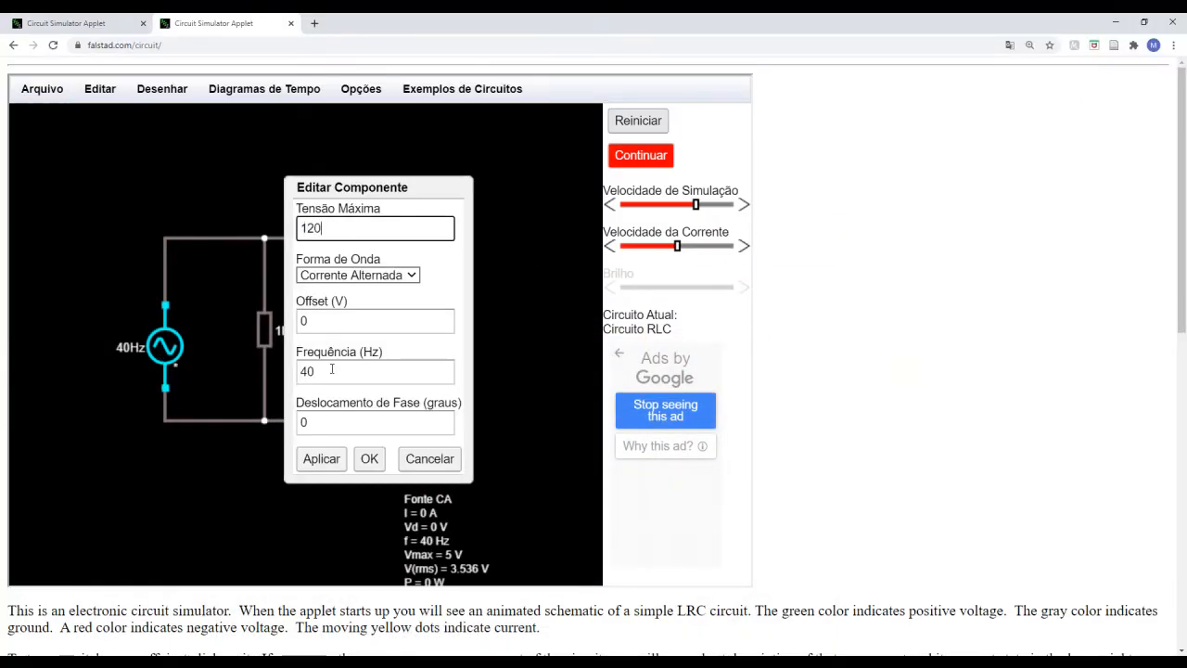
double_click(332, 369)
text(60)
click(369, 458)
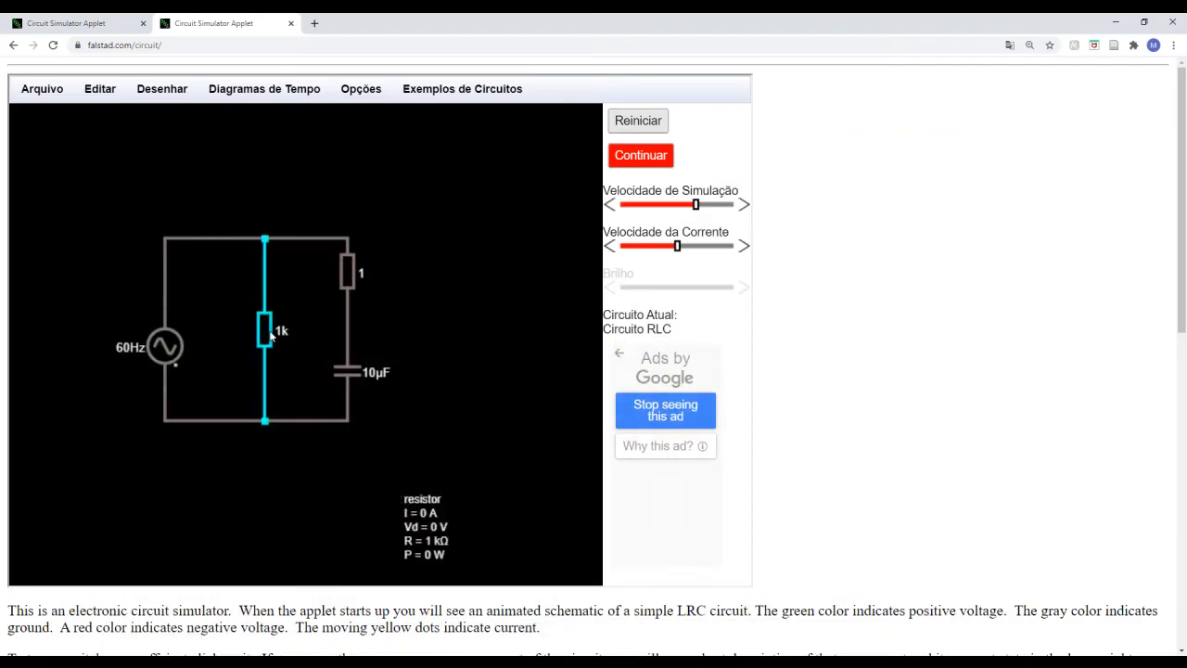
- Set the resistance of the middle branch's resistor to 40 ohms
double_click(268, 332)
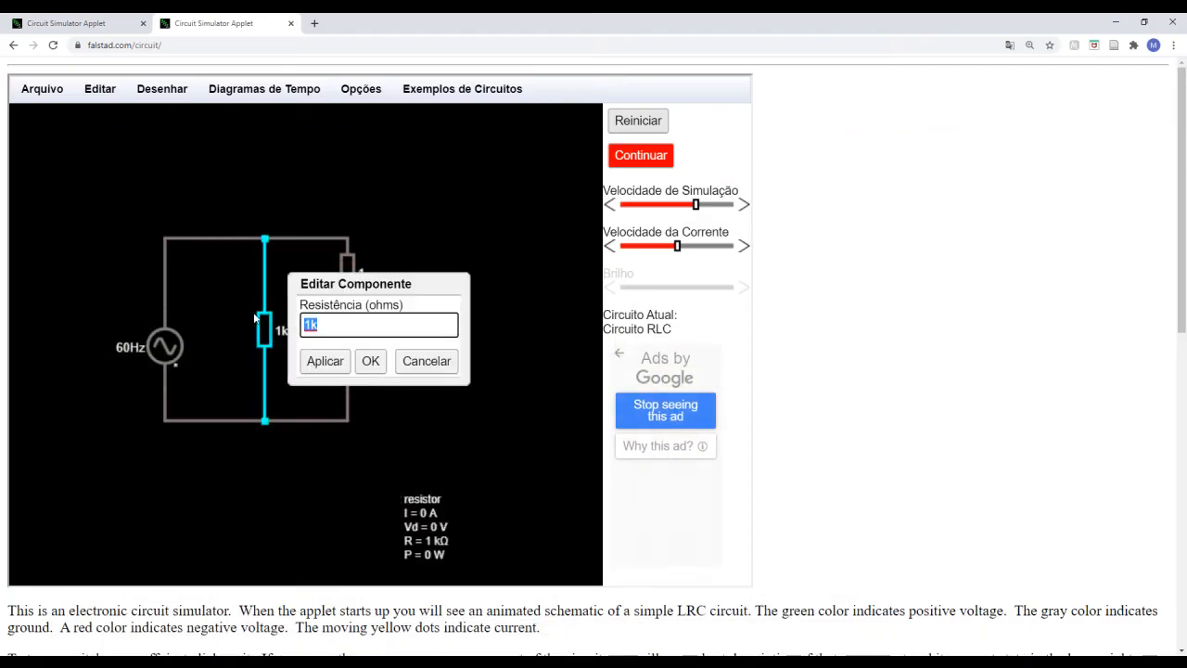
text(40)
click(370, 361)
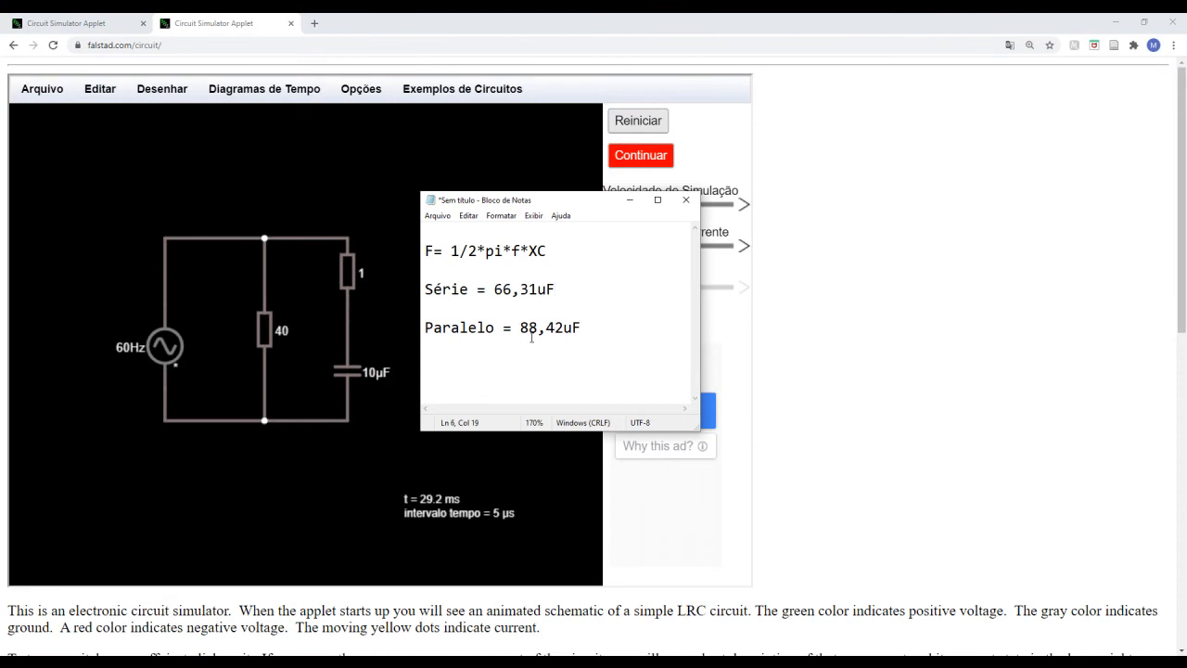
- Review the capacitance formula and parallel value in Notepad, and set the circuit's capacitor to 88.42 µF
drag(520, 327, 529, 327)
drag(477, 250, 547, 252)
click(507, 263)
drag(573, 329, 519, 324)
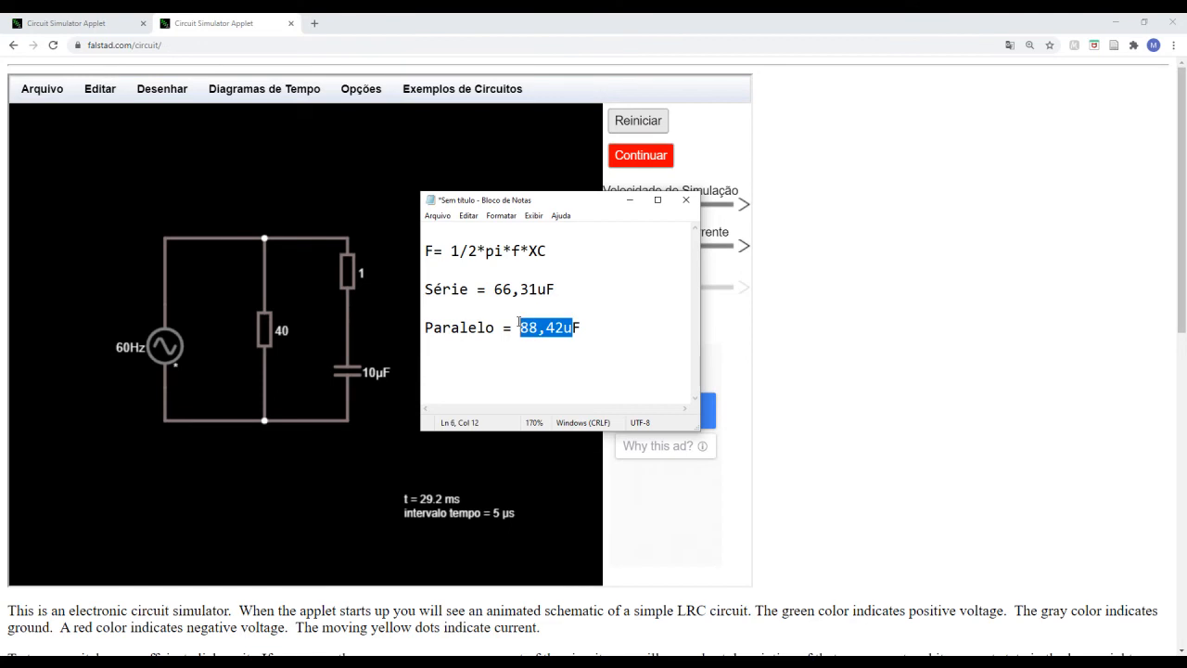
double_click(353, 373)
drag(318, 311, 285, 310)
text(88.42u)
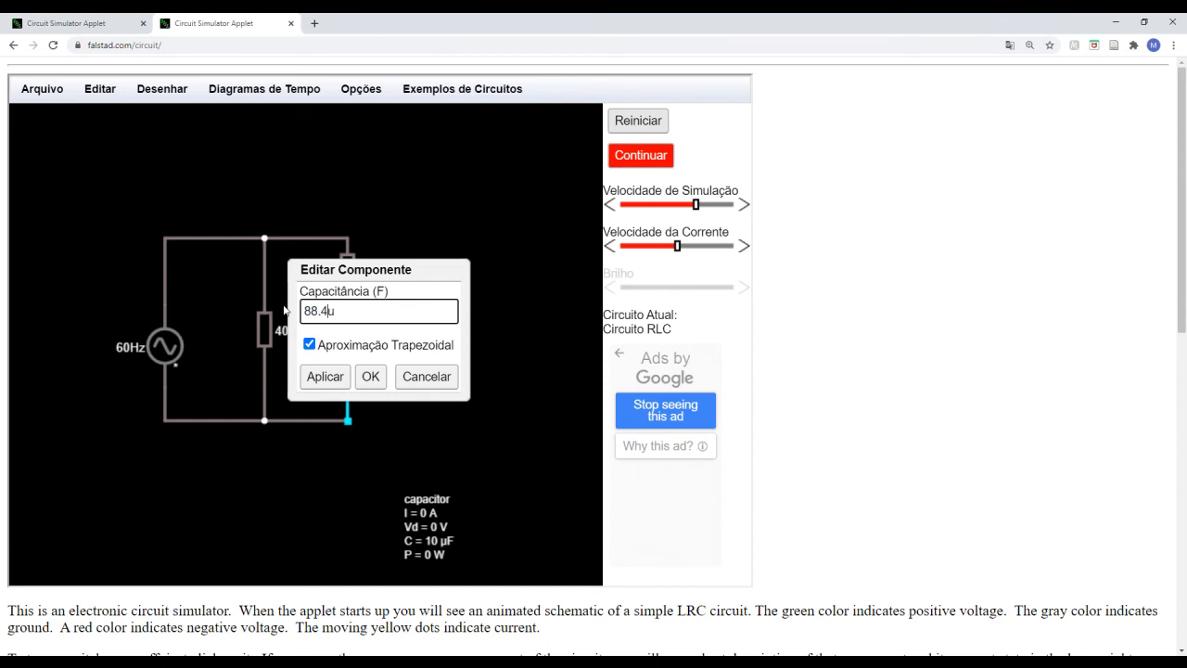
click(370, 377)
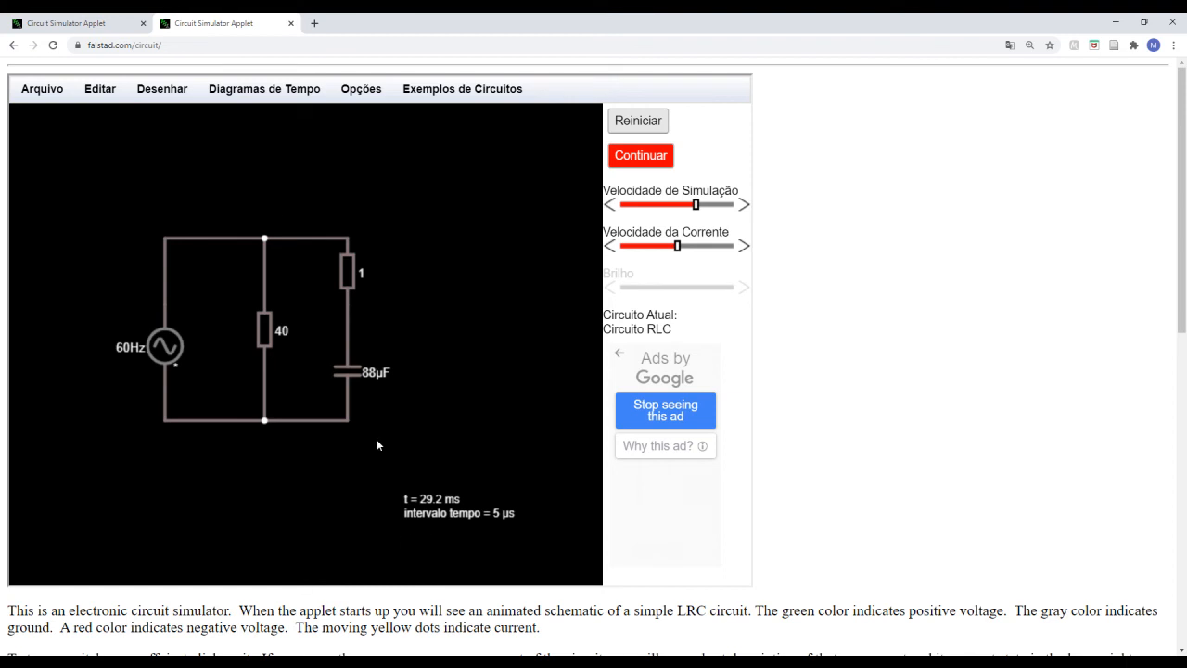
- Show the AC source in a docked scope, and add an undocked scope for it to the upper left of the source
right_click(171, 344)
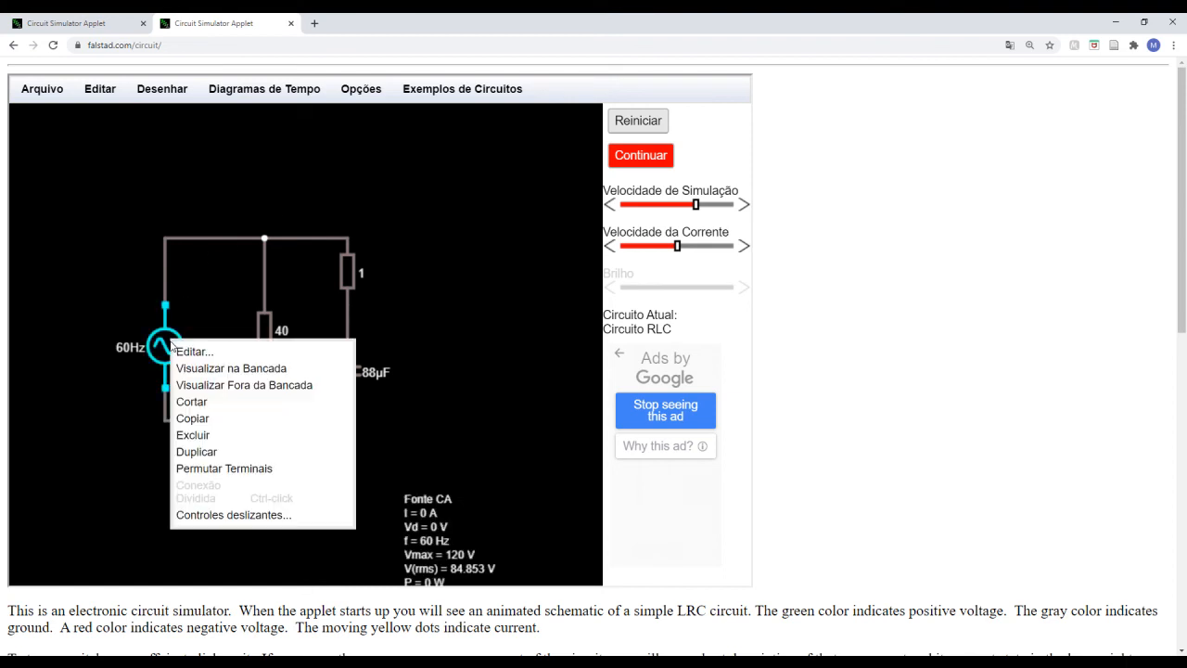
click(228, 368)
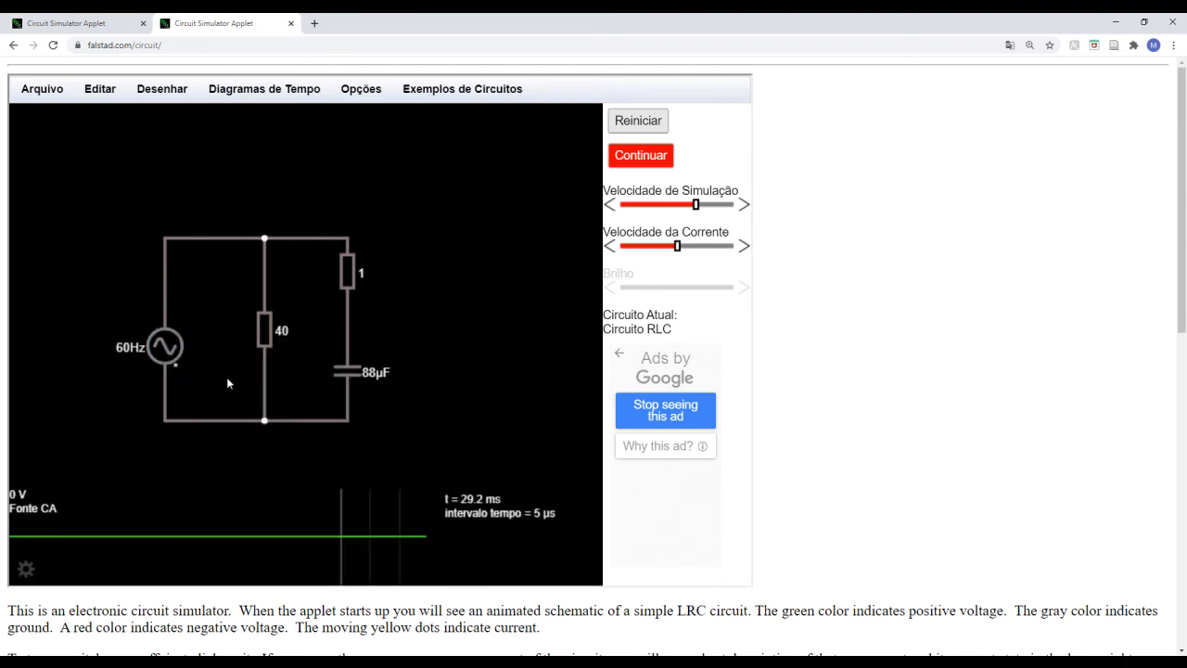
right_click(159, 360)
click(187, 405)
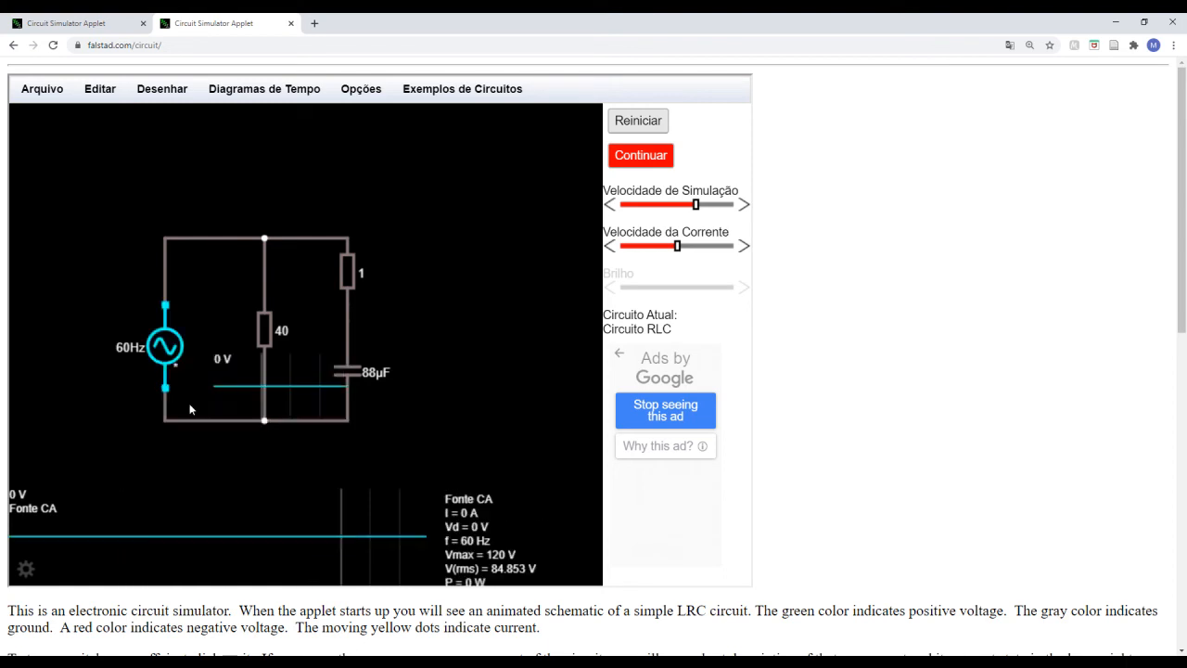
drag(295, 377, 100, 257)
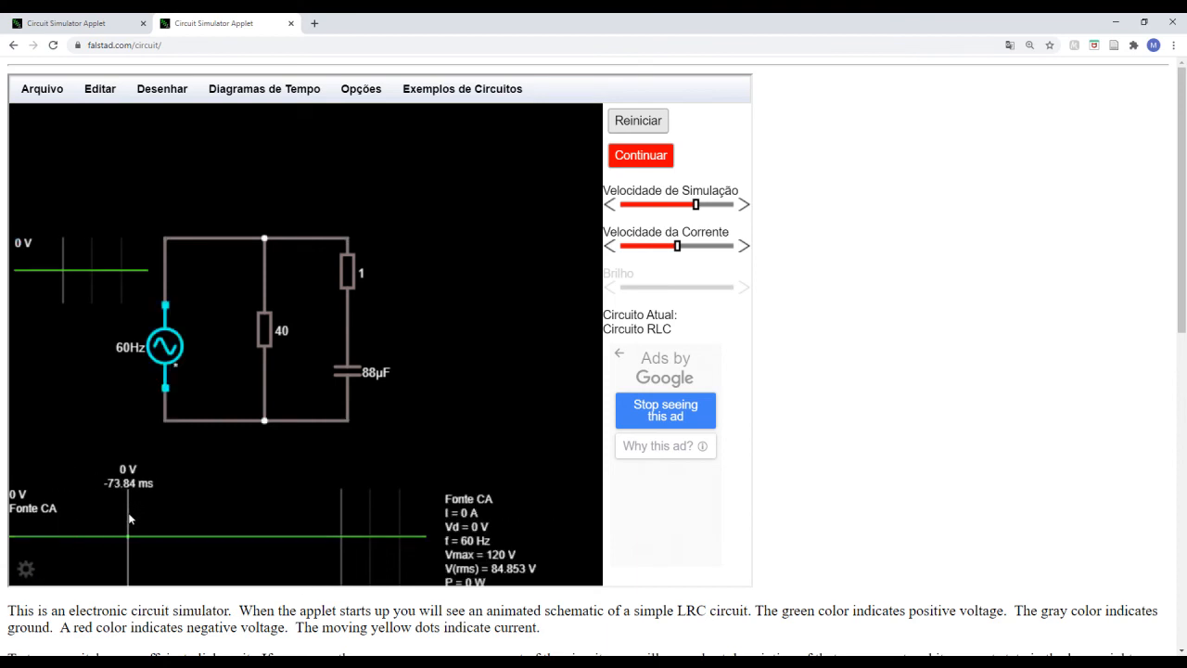
- Remove the docked scope, and add a second undocked scope for the AC source below its first one
key(Delete)
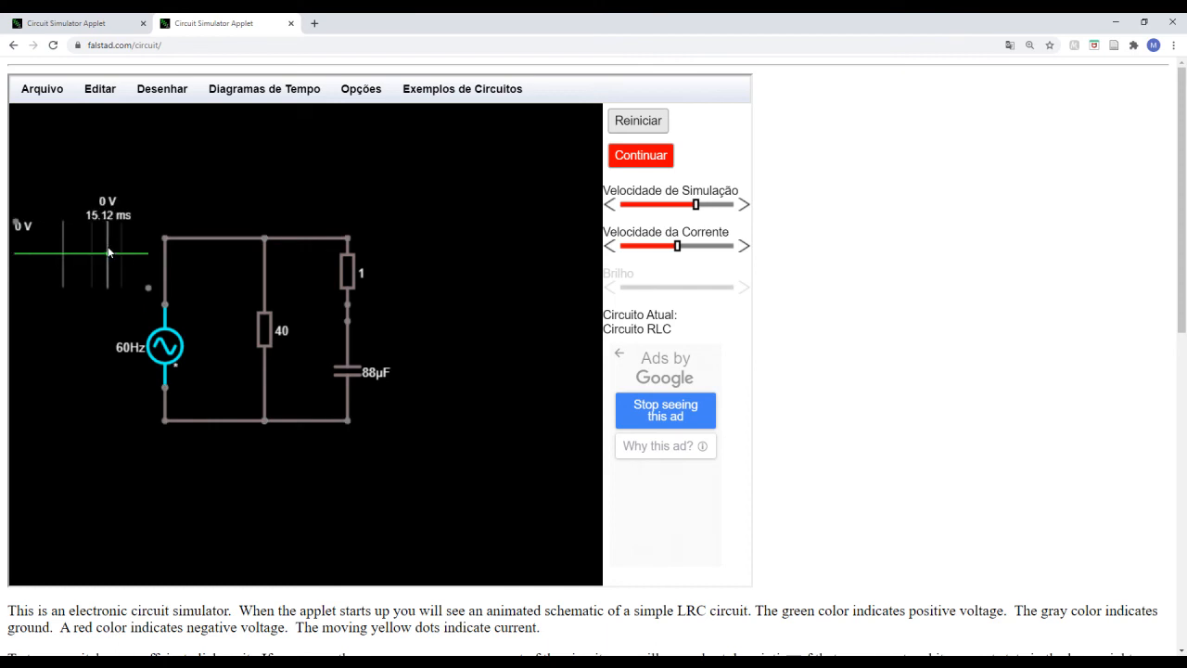
right_click(161, 349)
click(173, 389)
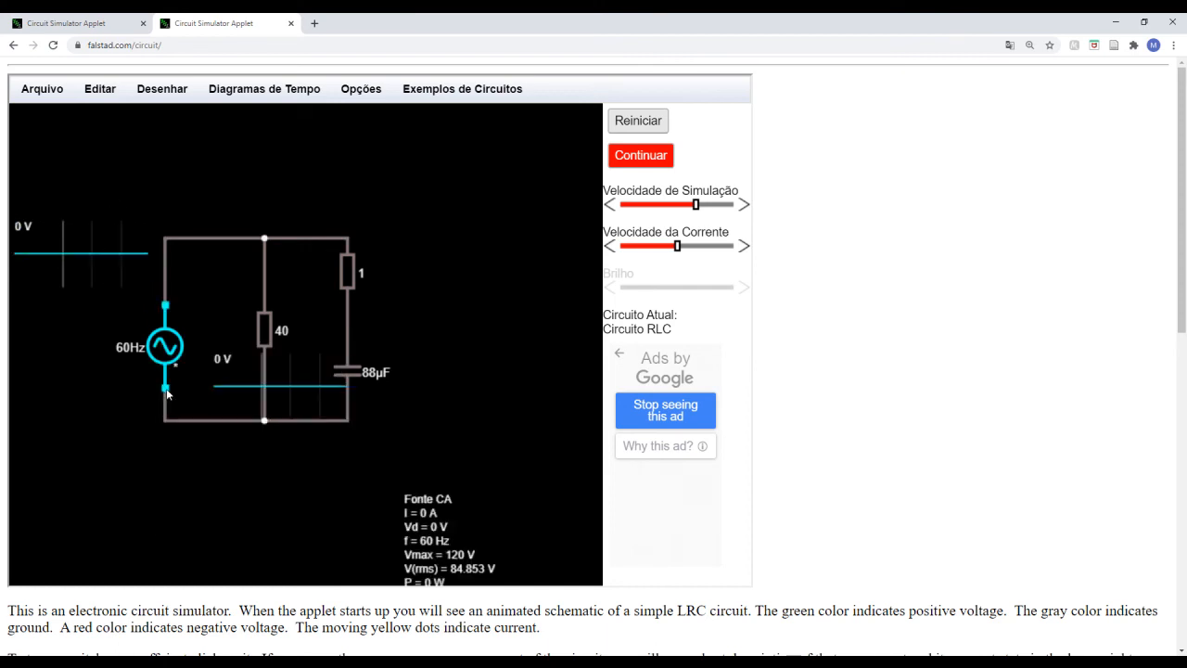
drag(172, 391, 11, 362)
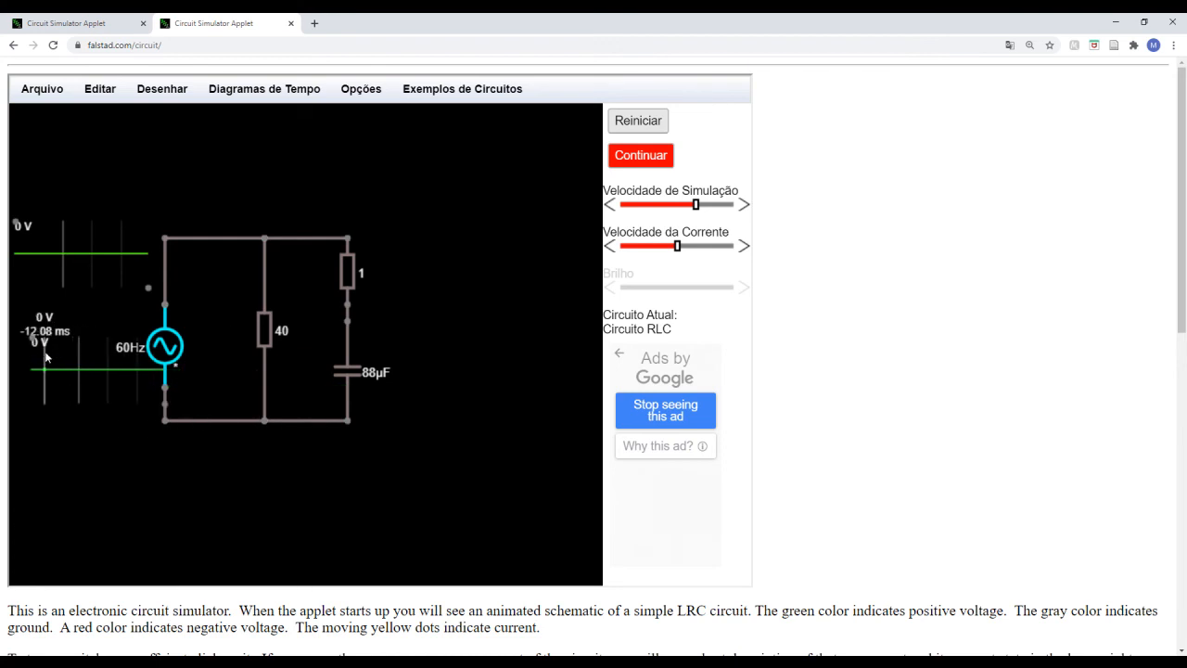
- Make the AC source's lower scope plot only the current, and shift the whole circuit slightly to the right
right_click(83, 352)
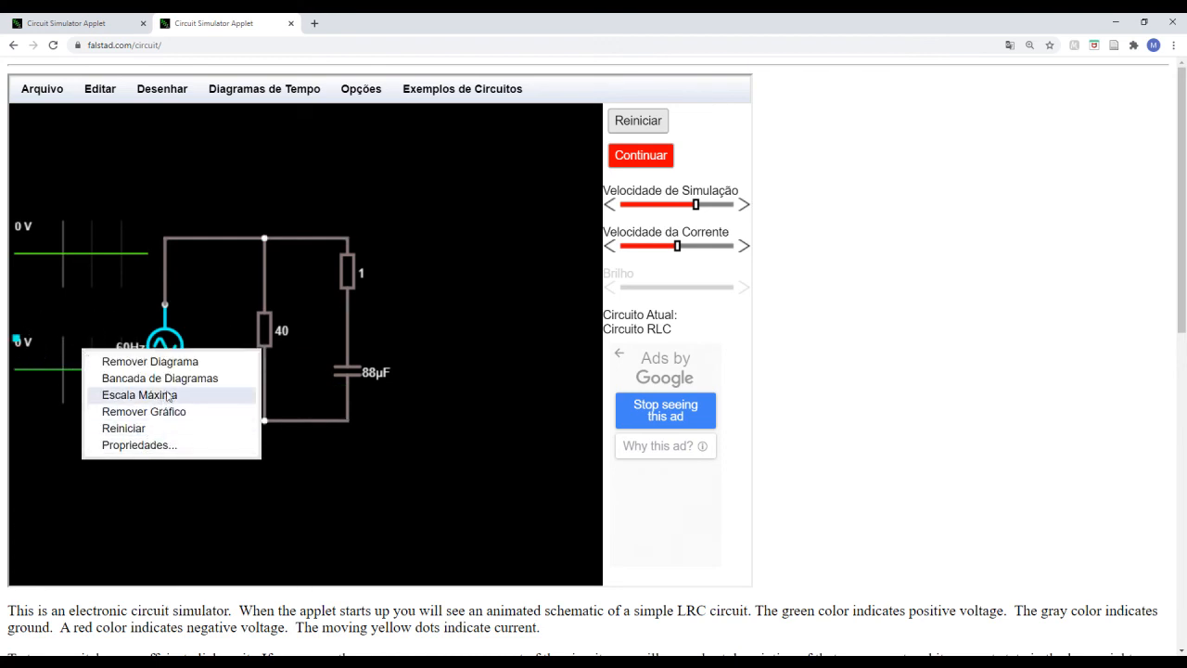
click(135, 447)
click(178, 263)
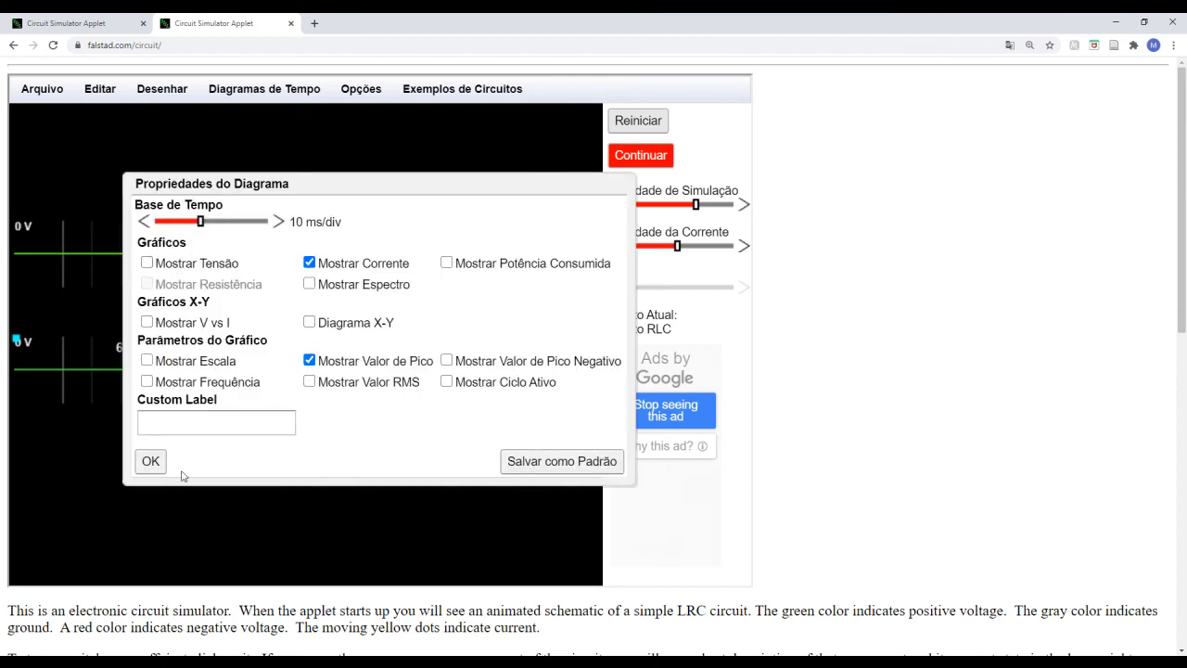
click(151, 461)
drag(171, 443, 204, 444)
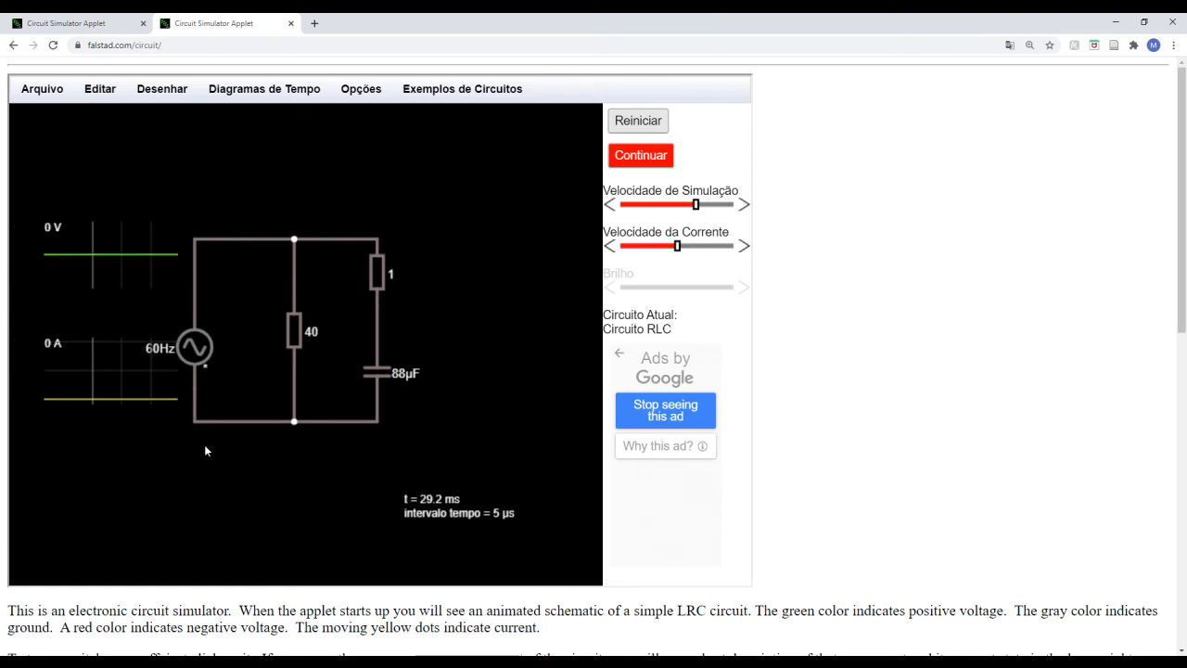
- Add an undocked scope for the 40-ohm resistor and place it below the circuit
double_click(296, 330)
key(Escape)
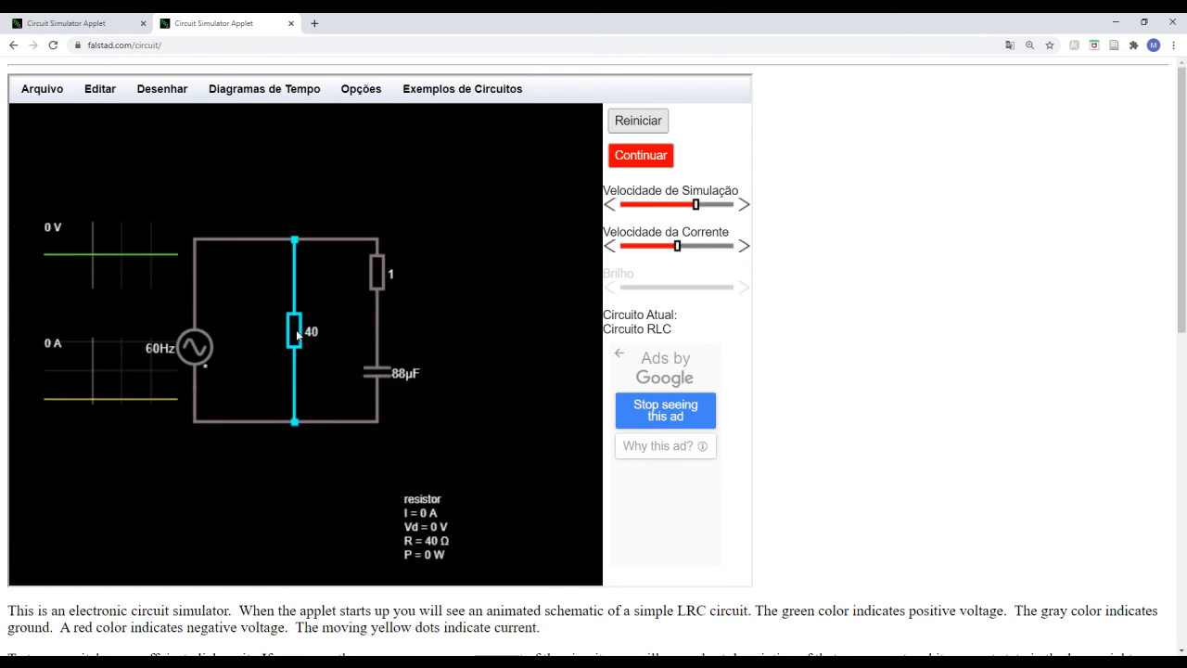
right_click(296, 329)
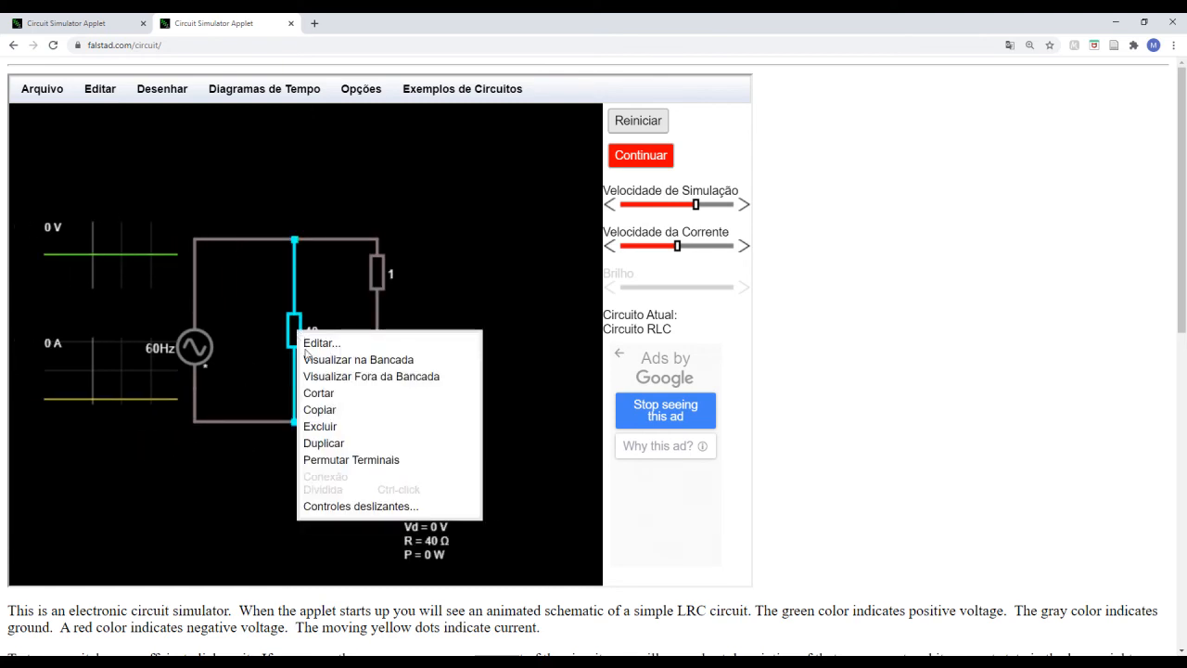
click(367, 385)
drag(242, 489, 235, 497)
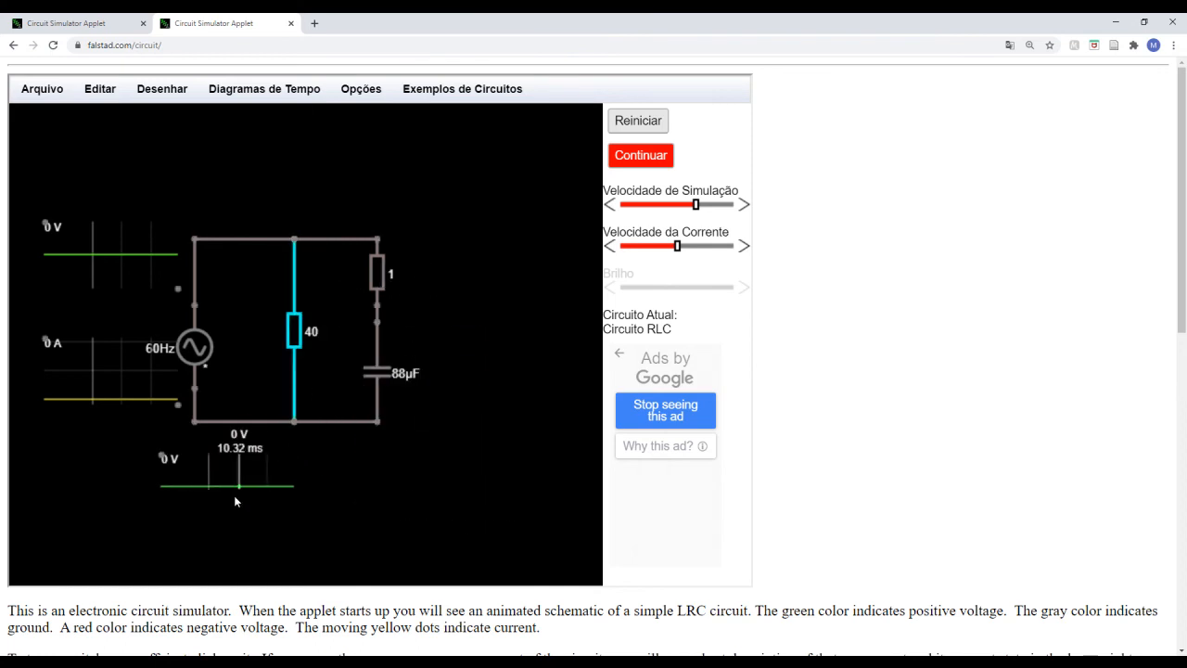
- Add a second undocked scope for the 40-ohm resistor beside its first one, and move the circuit with its scopes upward
right_click(298, 328)
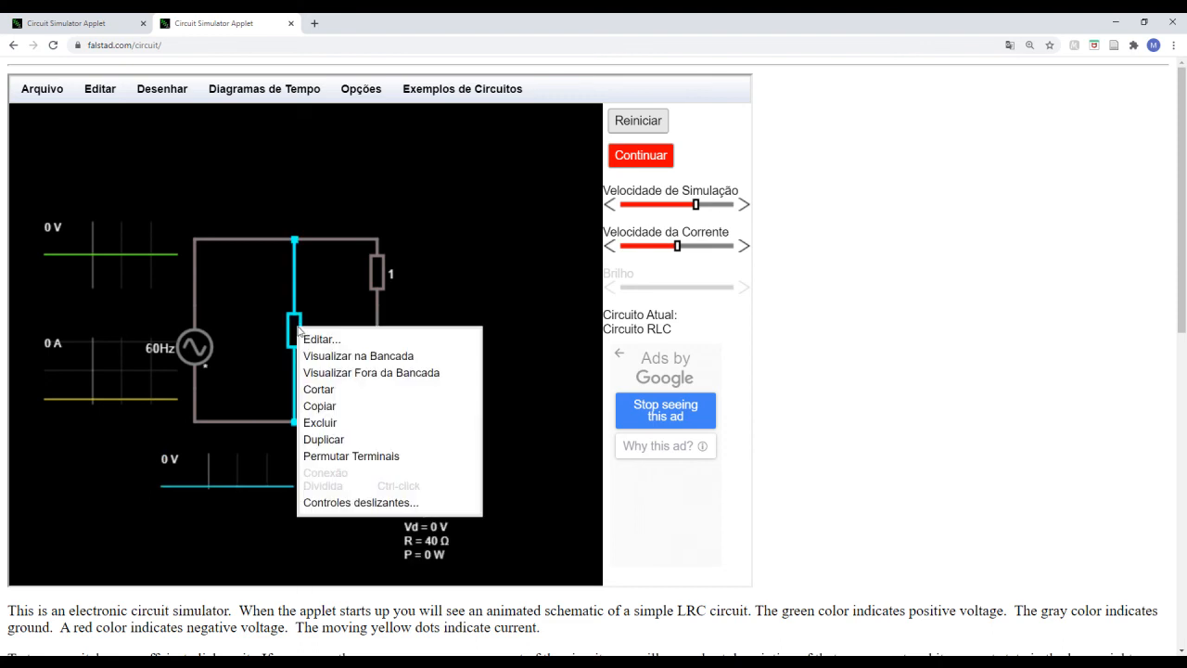
click(363, 376)
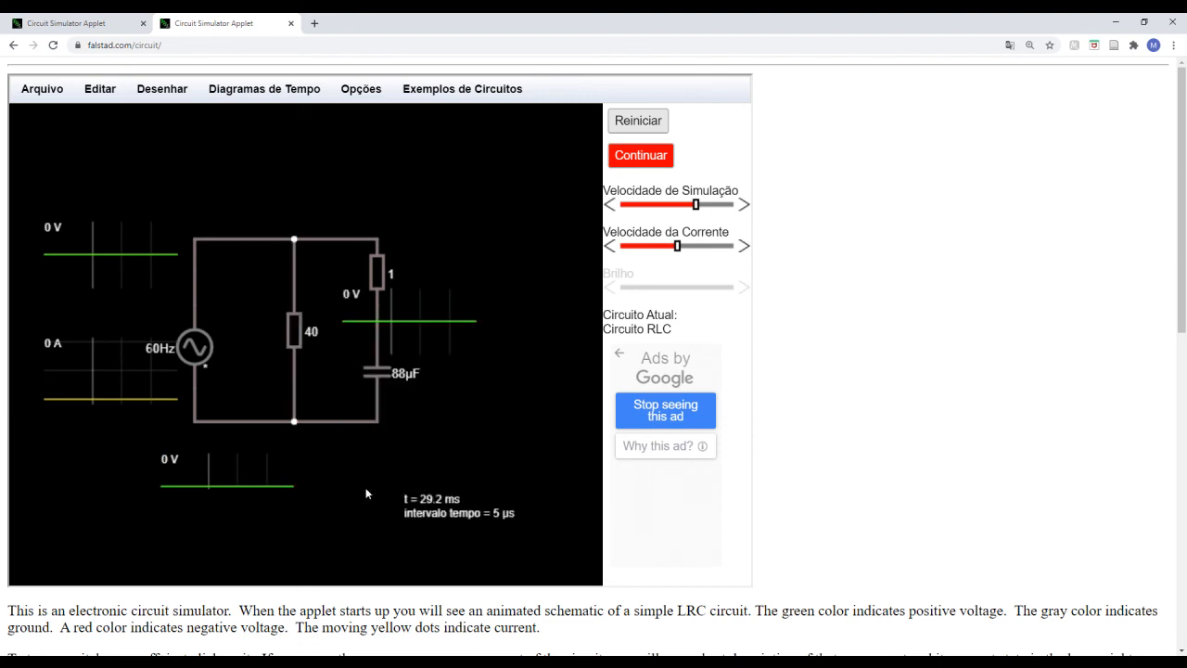
drag(412, 310, 374, 488)
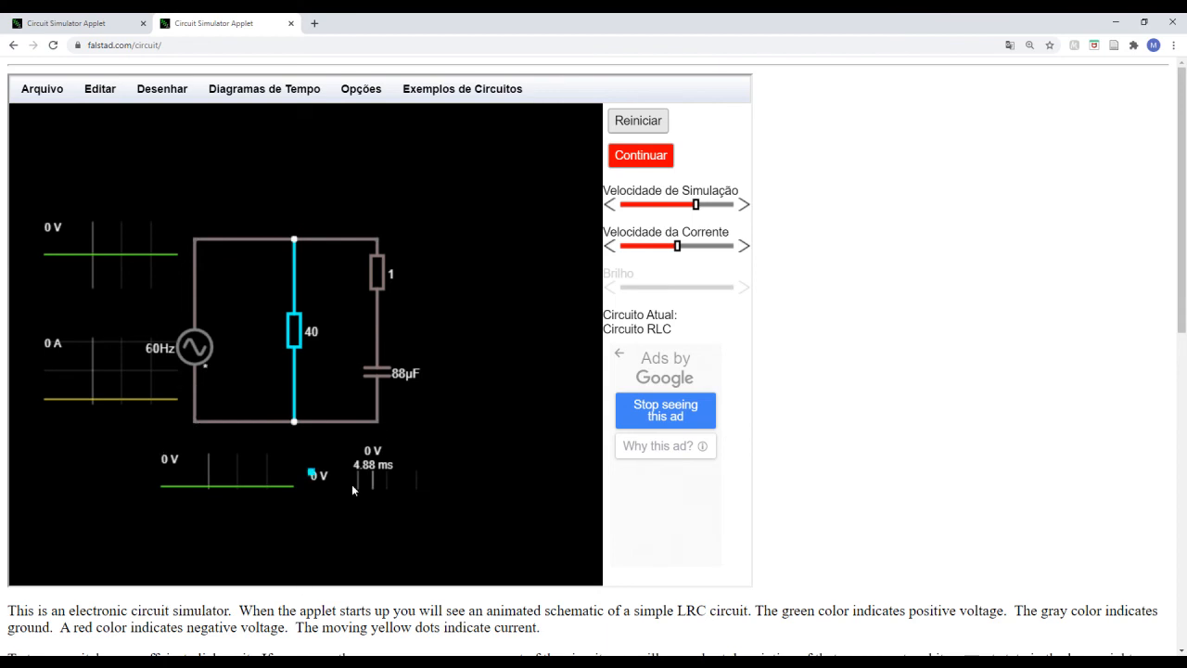
drag(243, 486, 217, 482)
mouse_move(362, 478)
mouse_down()
mouse_move(325, 476)
mouse_move(330, 464)
mouse_up()
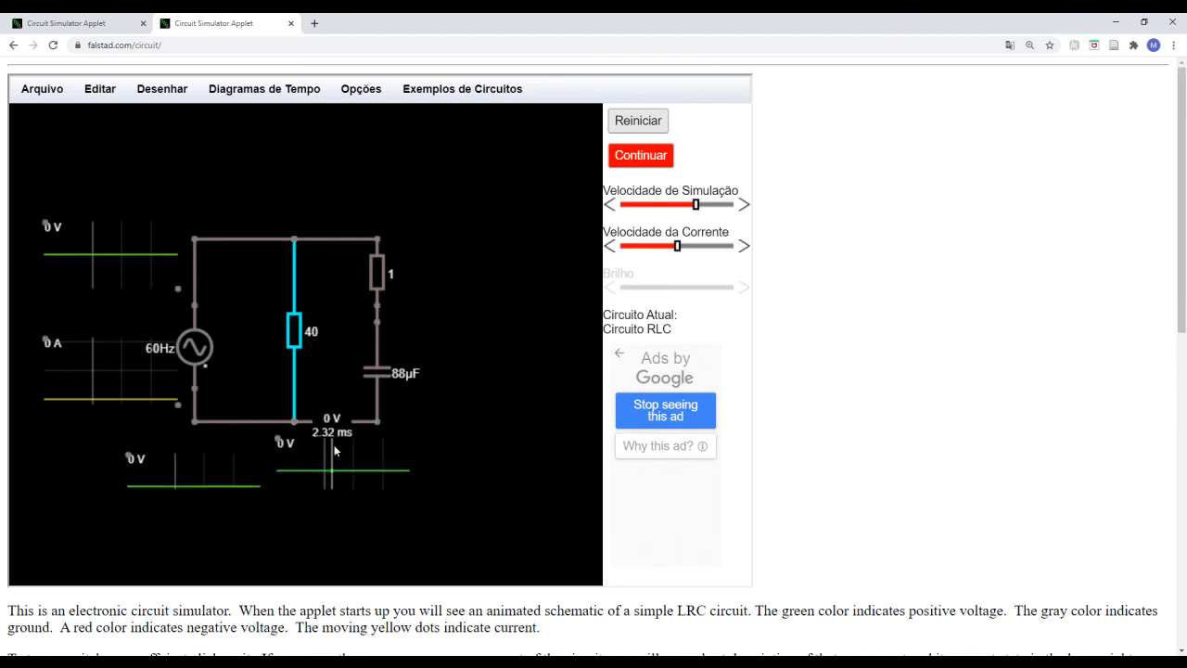
drag(437, 339, 444, 273)
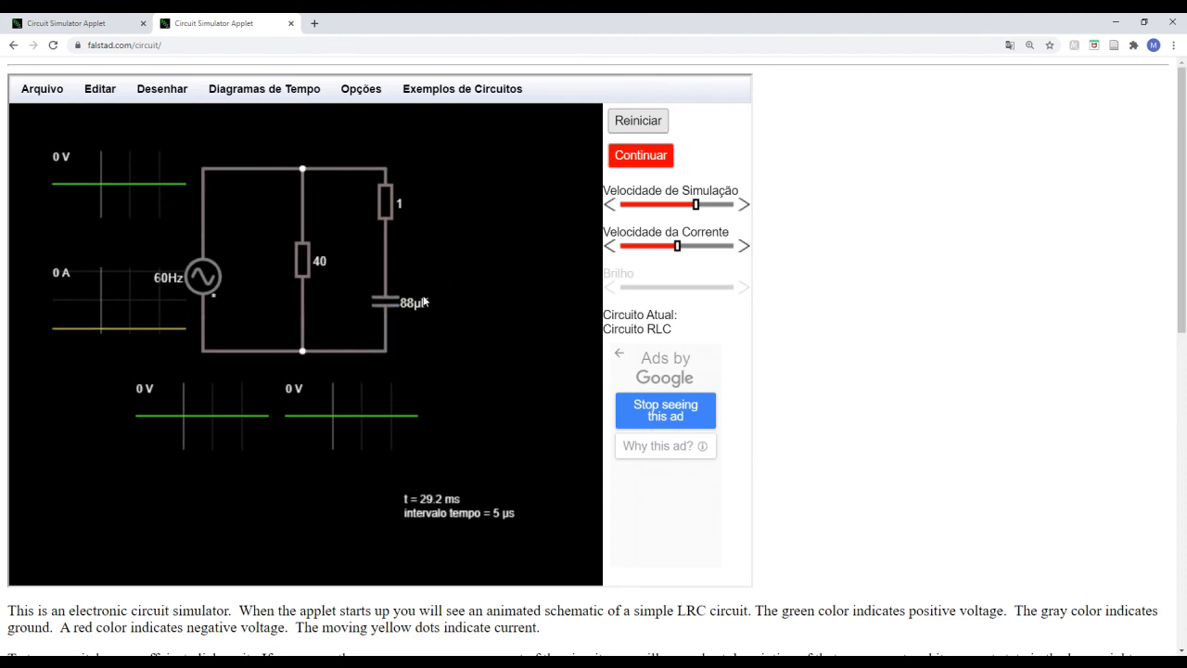
- Make the right-hand scope of the 40-ohm resistor plot only the current
right_click(346, 394)
click(399, 487)
click(213, 267)
click(150, 461)
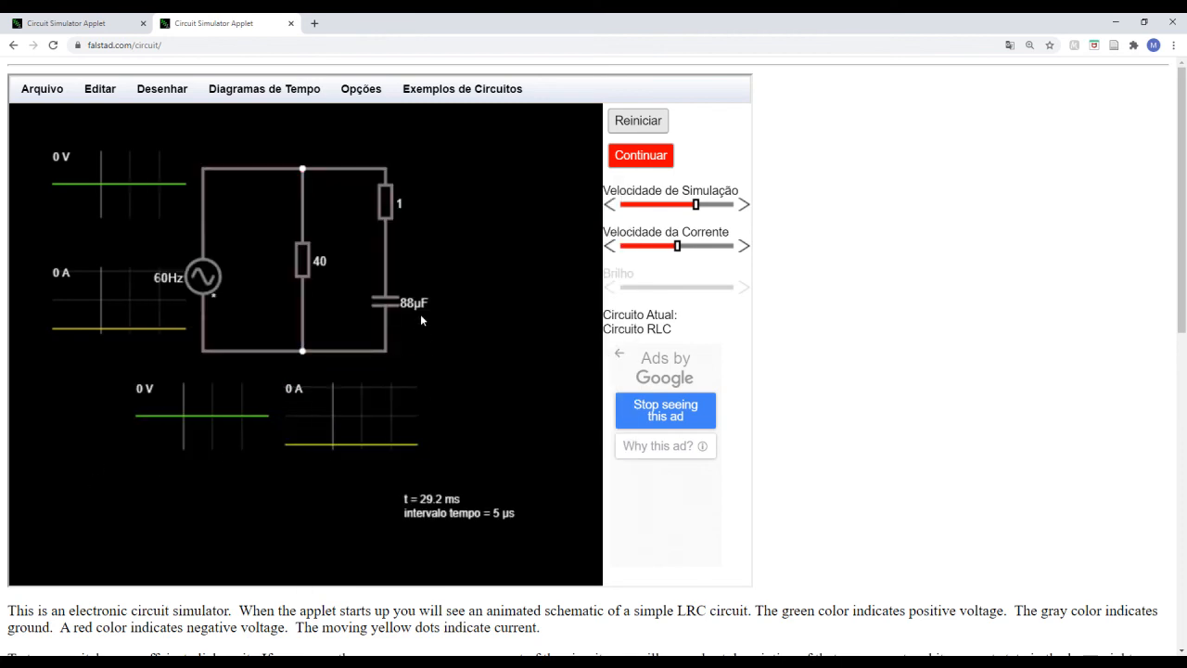
- Add two undocked scopes for the capacitor, stacked one above the other to the right of the circuit
right_click(386, 299)
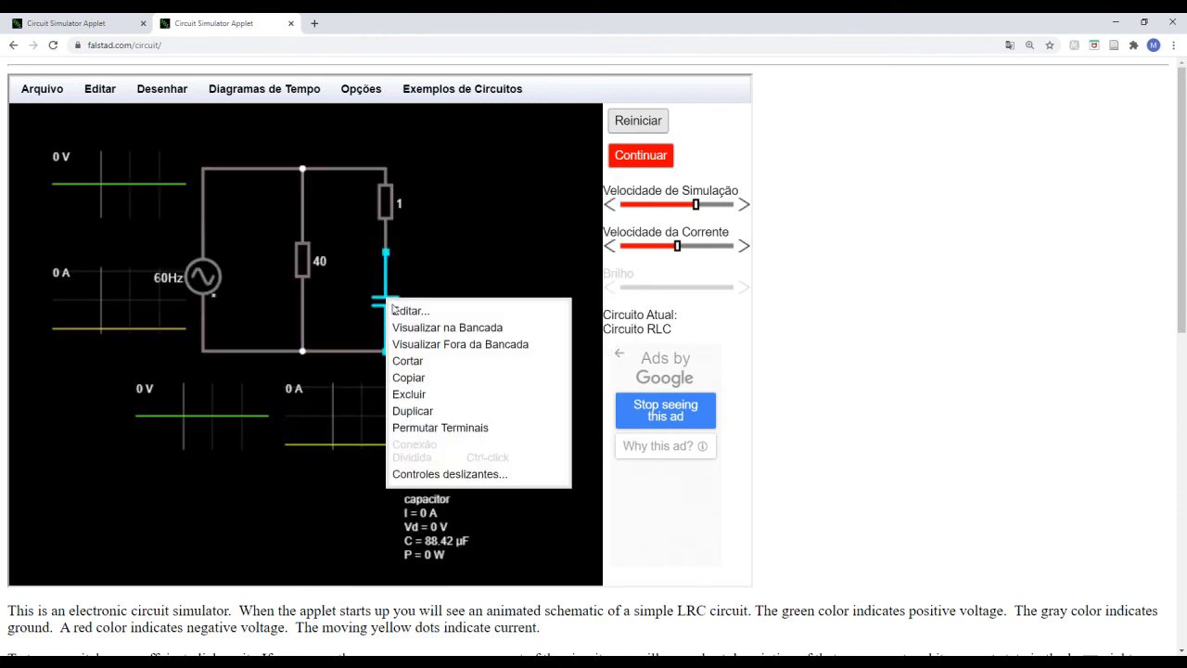
click(465, 350)
drag(466, 350, 503, 209)
right_click(387, 297)
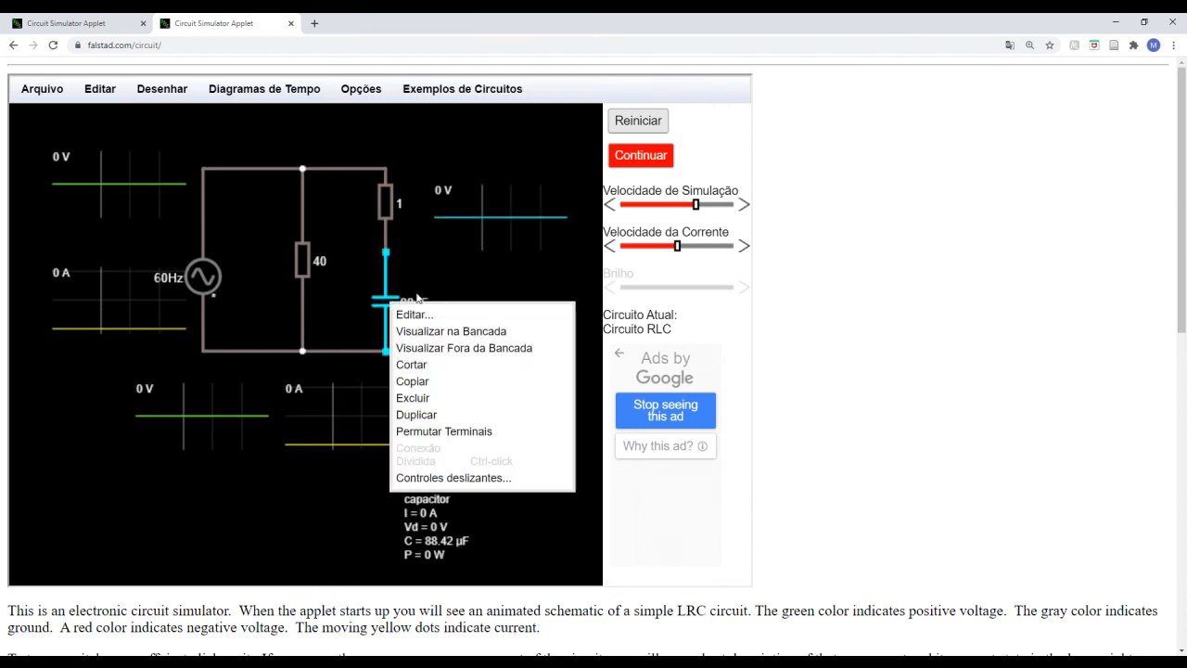
click(459, 349)
drag(509, 328, 508, 309)
- Make the capacitor's lower scope plot only the current
right_click(503, 311)
click(515, 403)
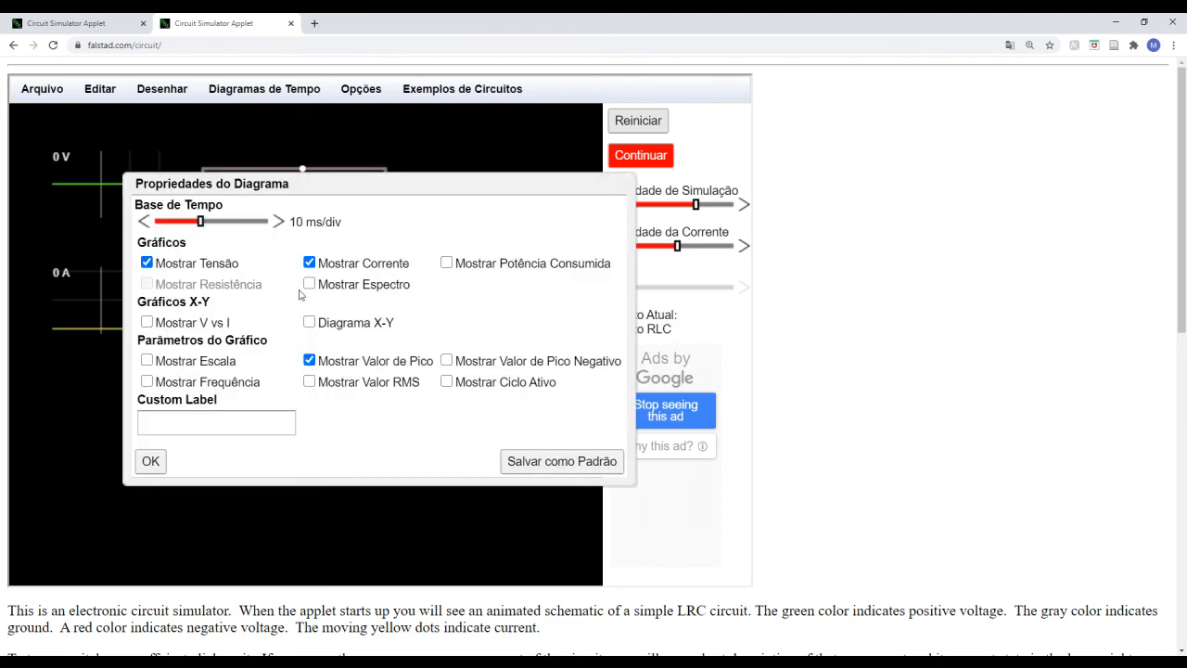
drag(233, 266, 226, 264)
click(148, 263)
click(165, 460)
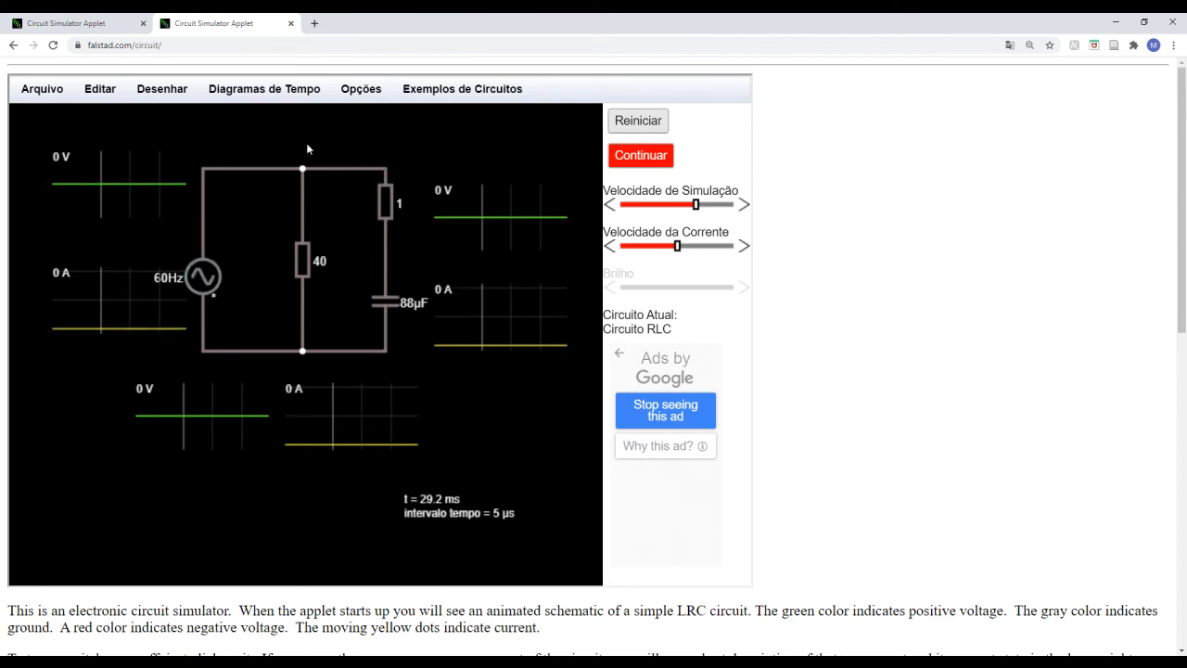
- Resume the simulation, and compare the scopes' peak currents with the calculated Example 2 currents on the PowerPoint slide
click(631, 158)
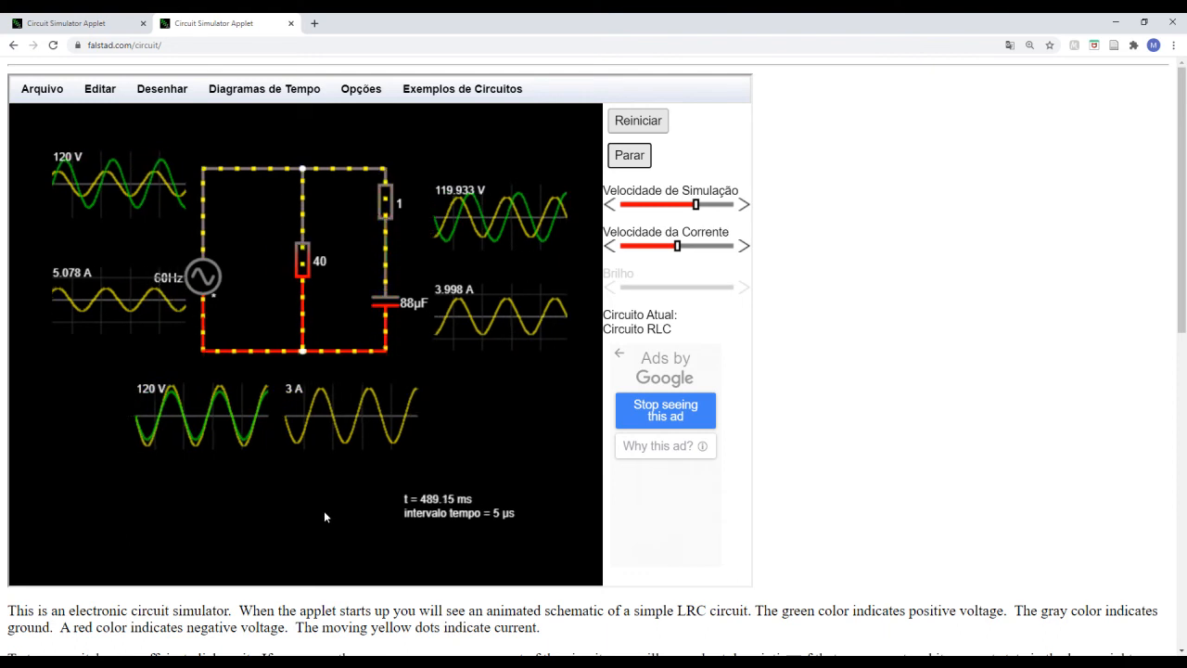
key(alt+Tab)
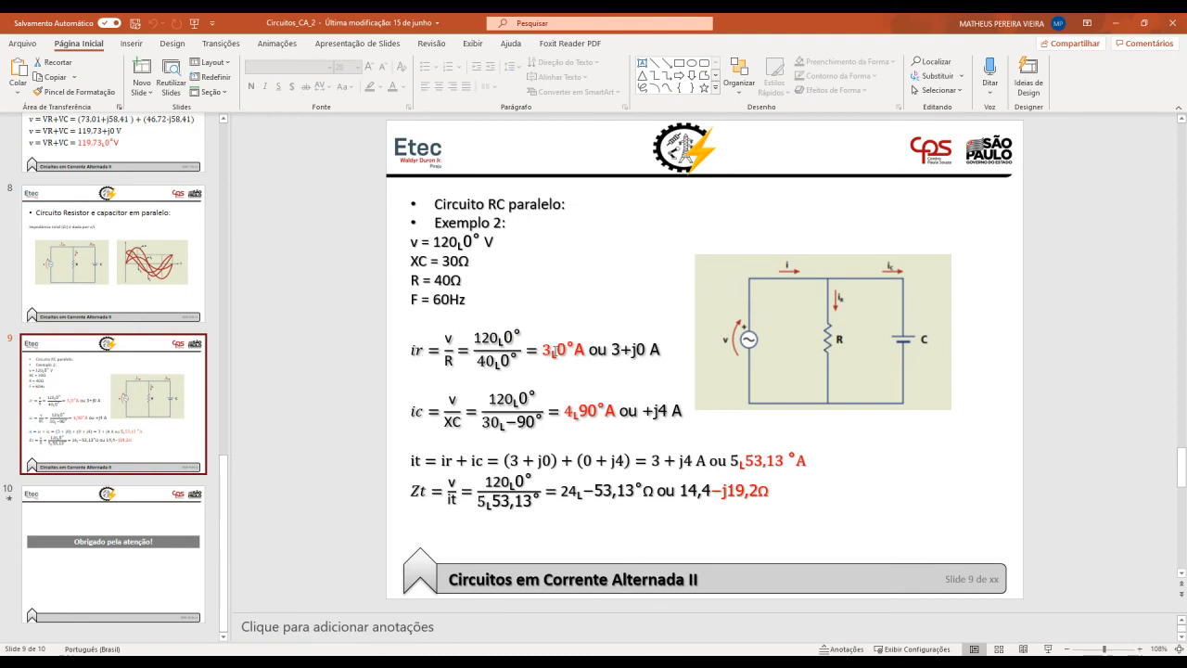
click(1117, 24)
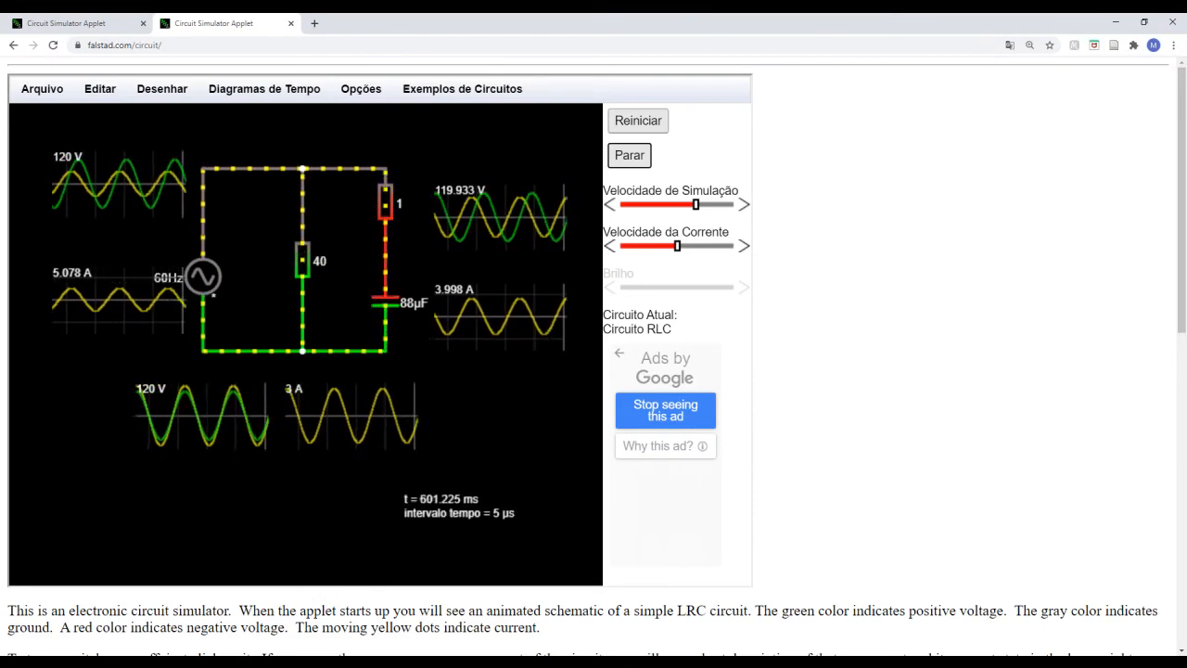
click(235, 664)
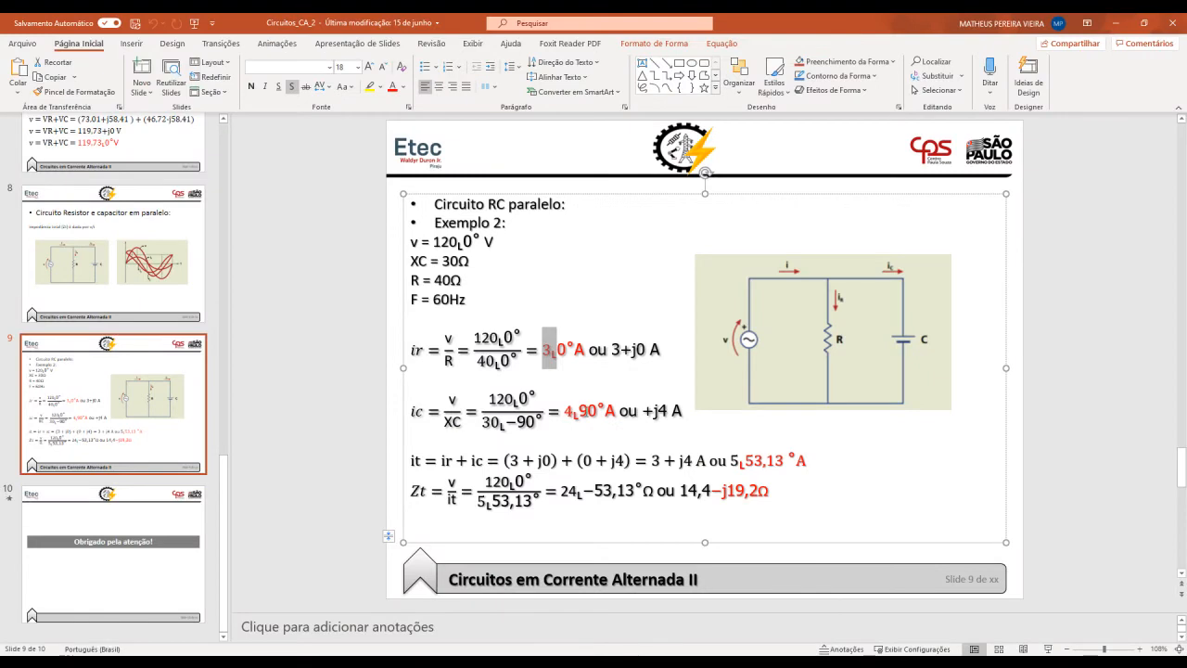